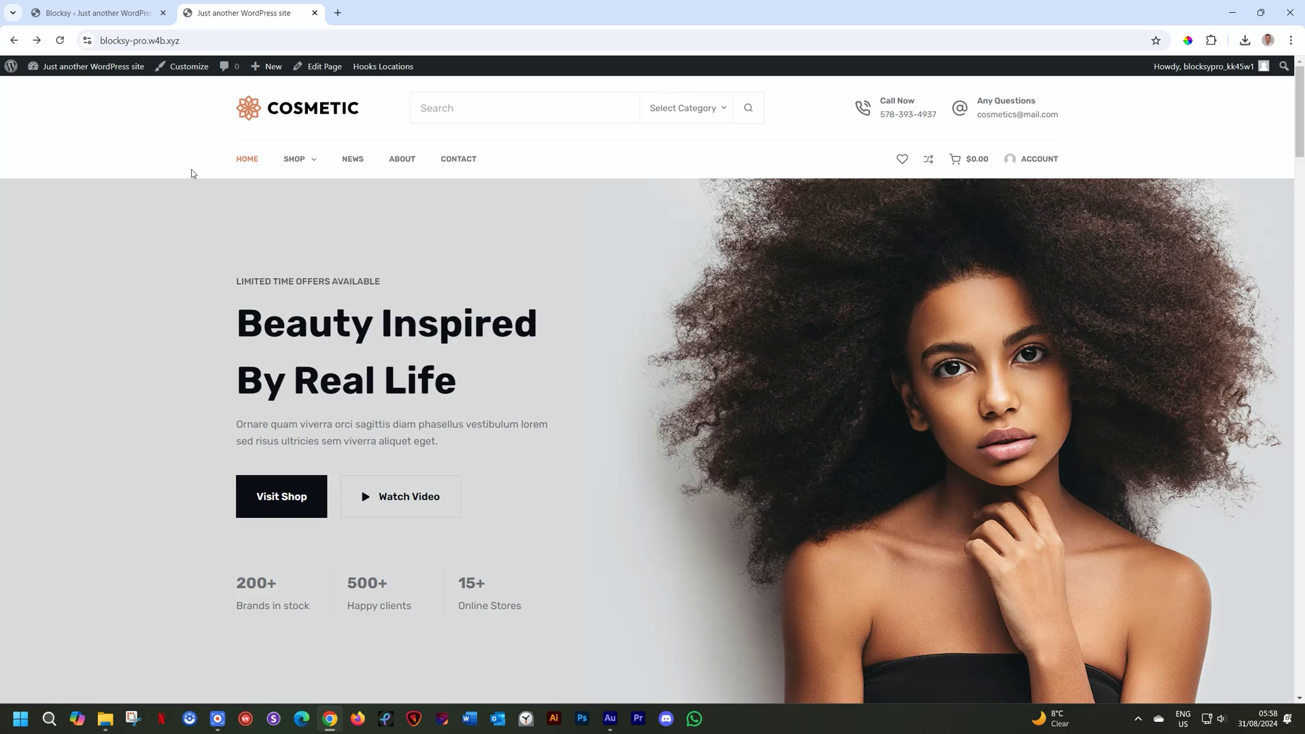
# - Go to the shop and add Condimentum Mattis to the cart from its product page
pyautogui.click(291, 161)
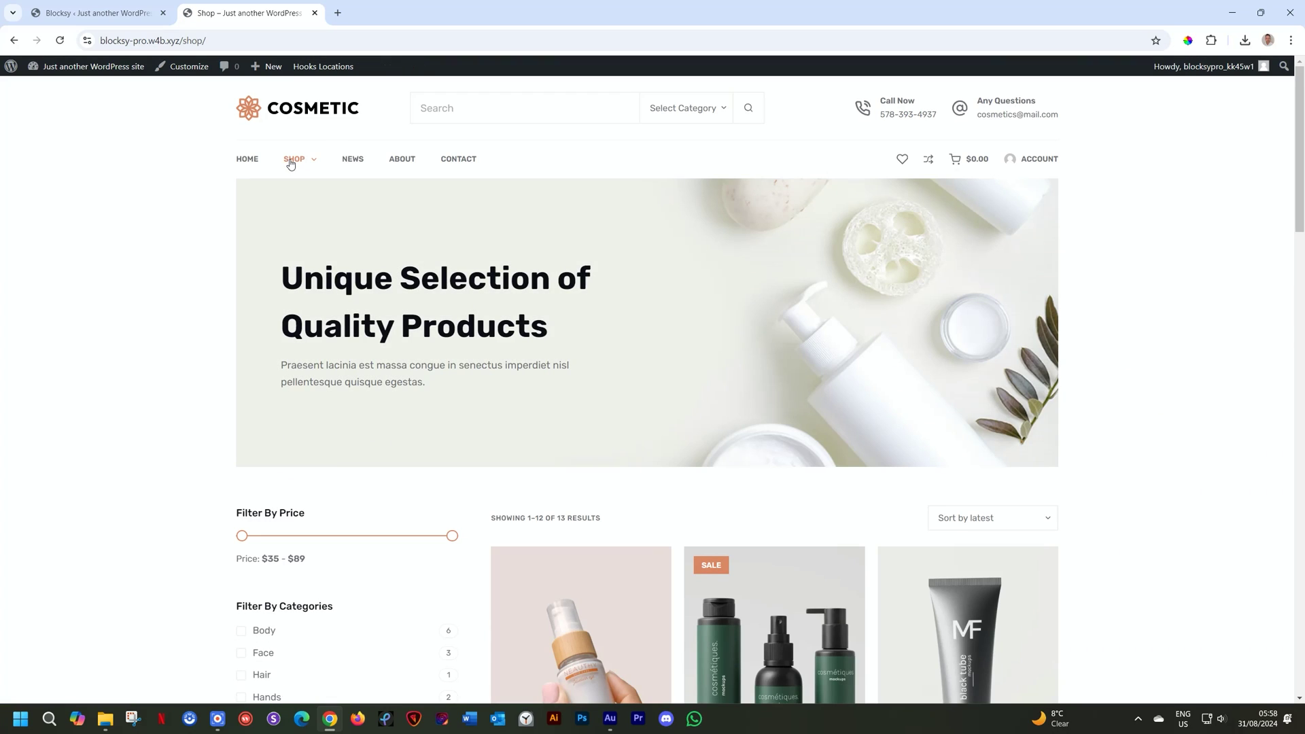
pyautogui.scroll(-5, 761, 297)
pyautogui.click(760, 297)
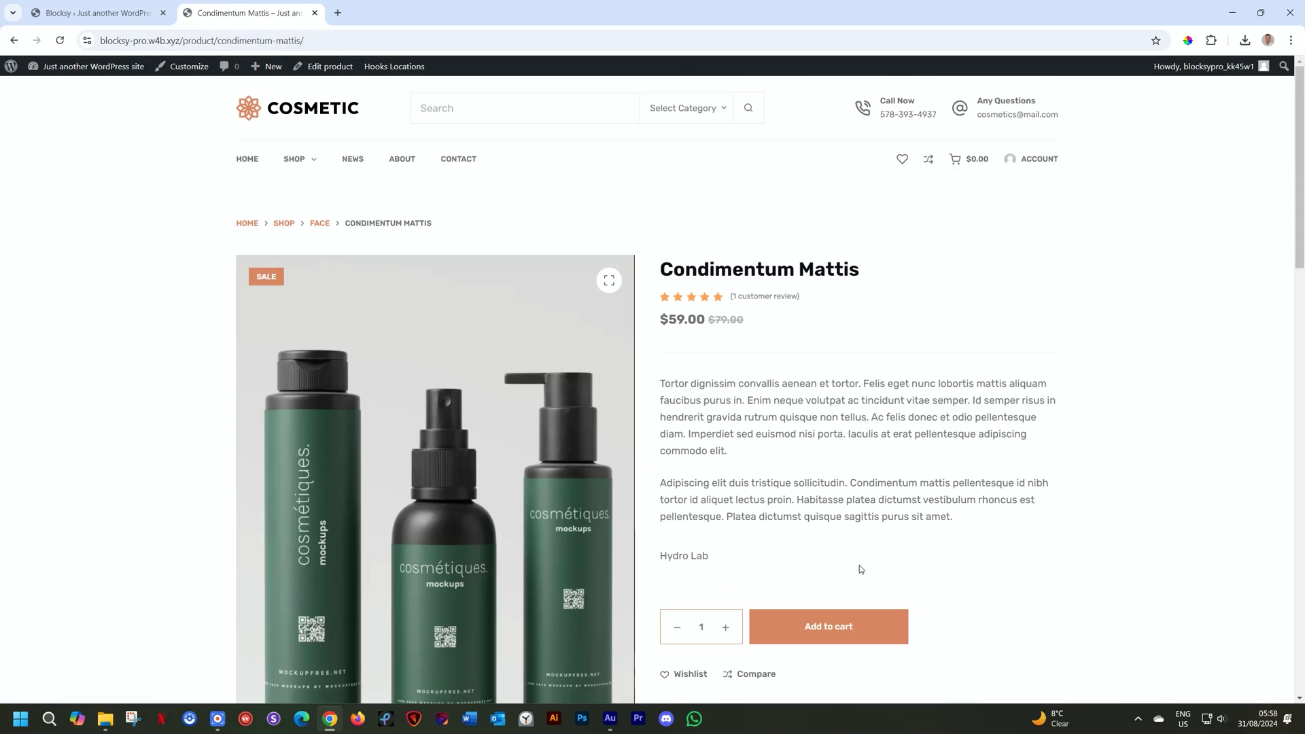
pyautogui.click(851, 626)
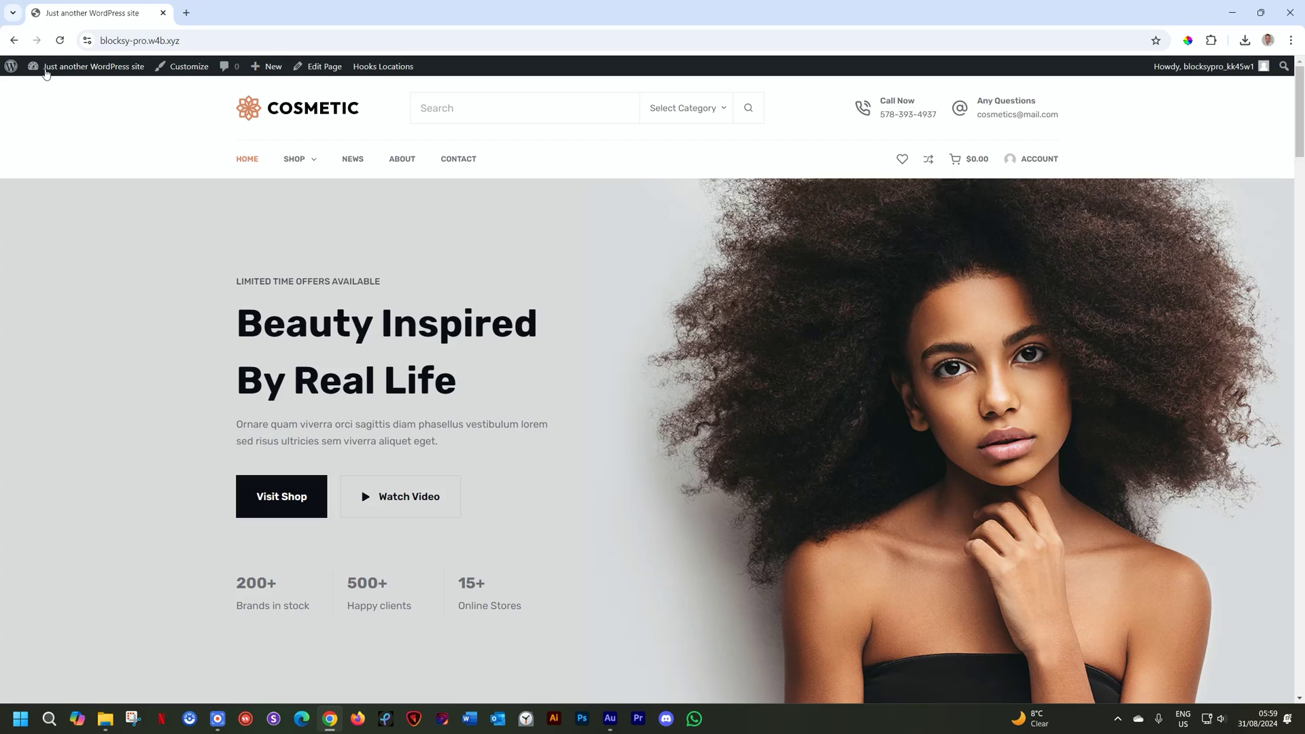
# - From the Blocksy dashboard's Extensions list, turn on Added to Cart Popup
pyautogui.click(47, 71)
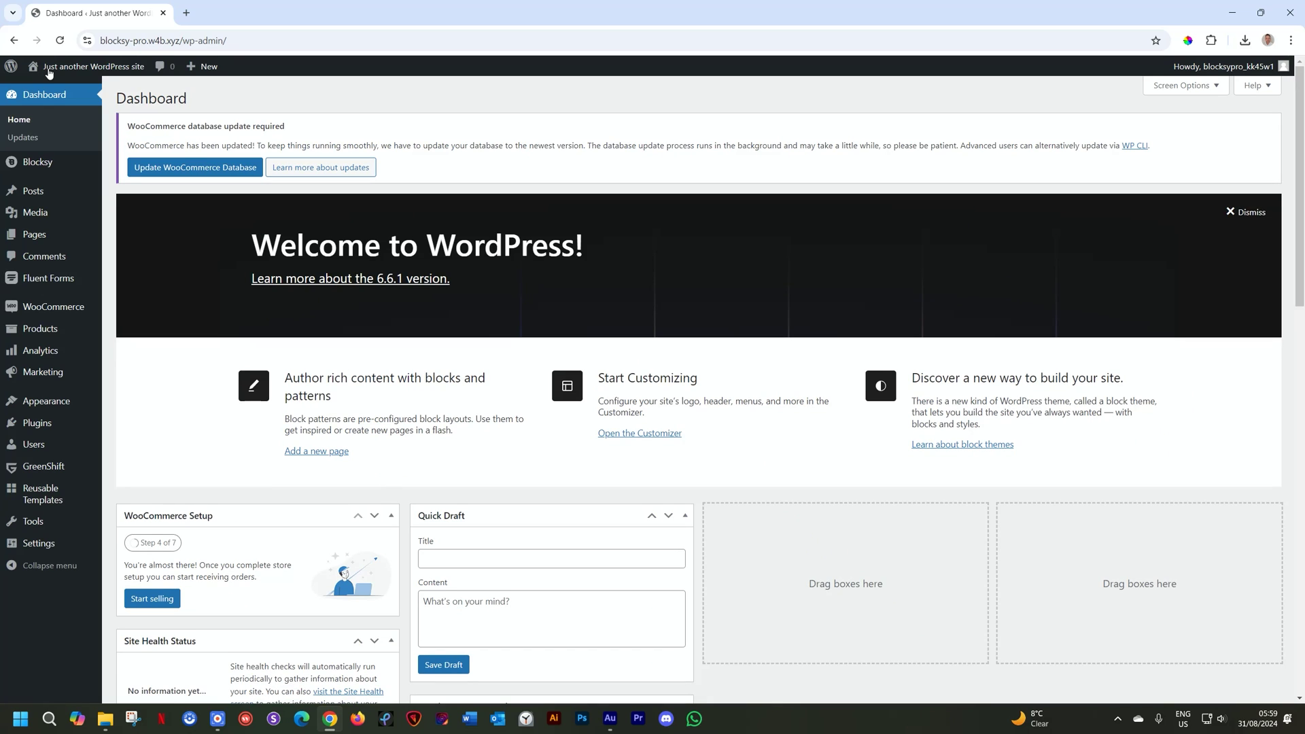
pyautogui.moveTo(38, 168)
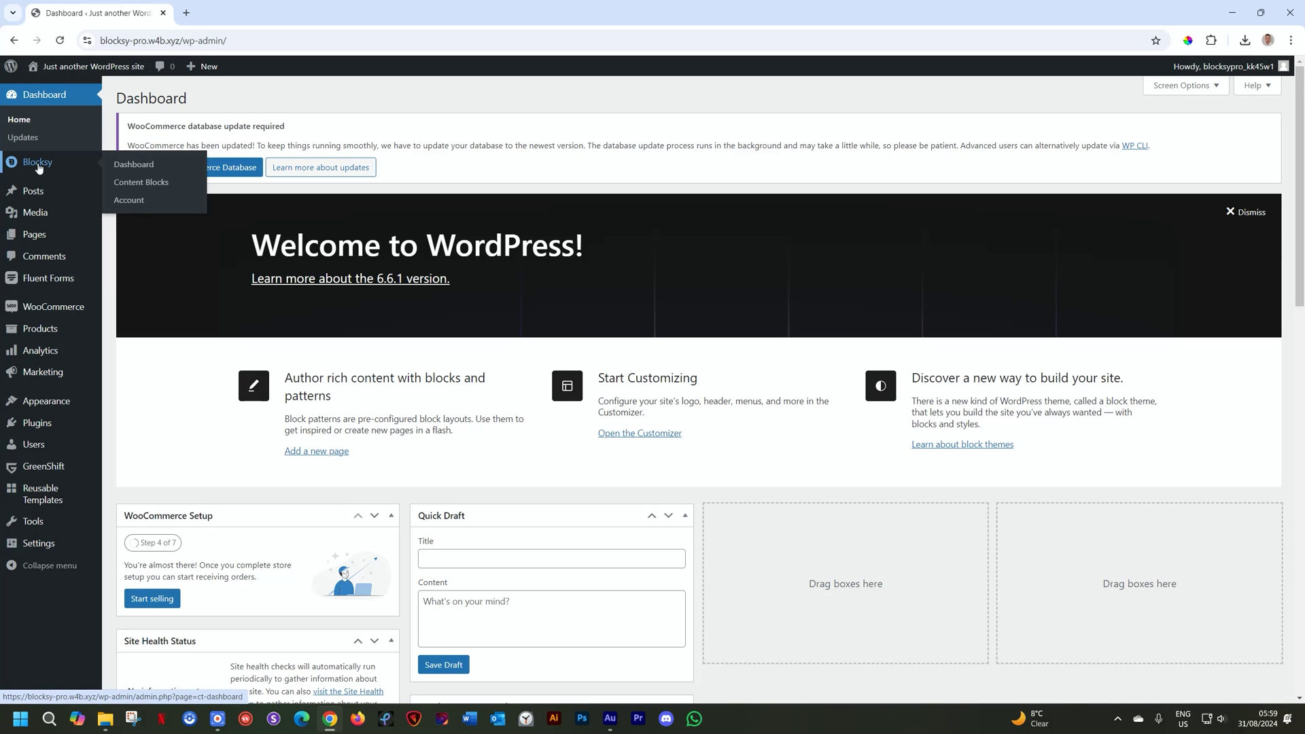
pyautogui.click(38, 168)
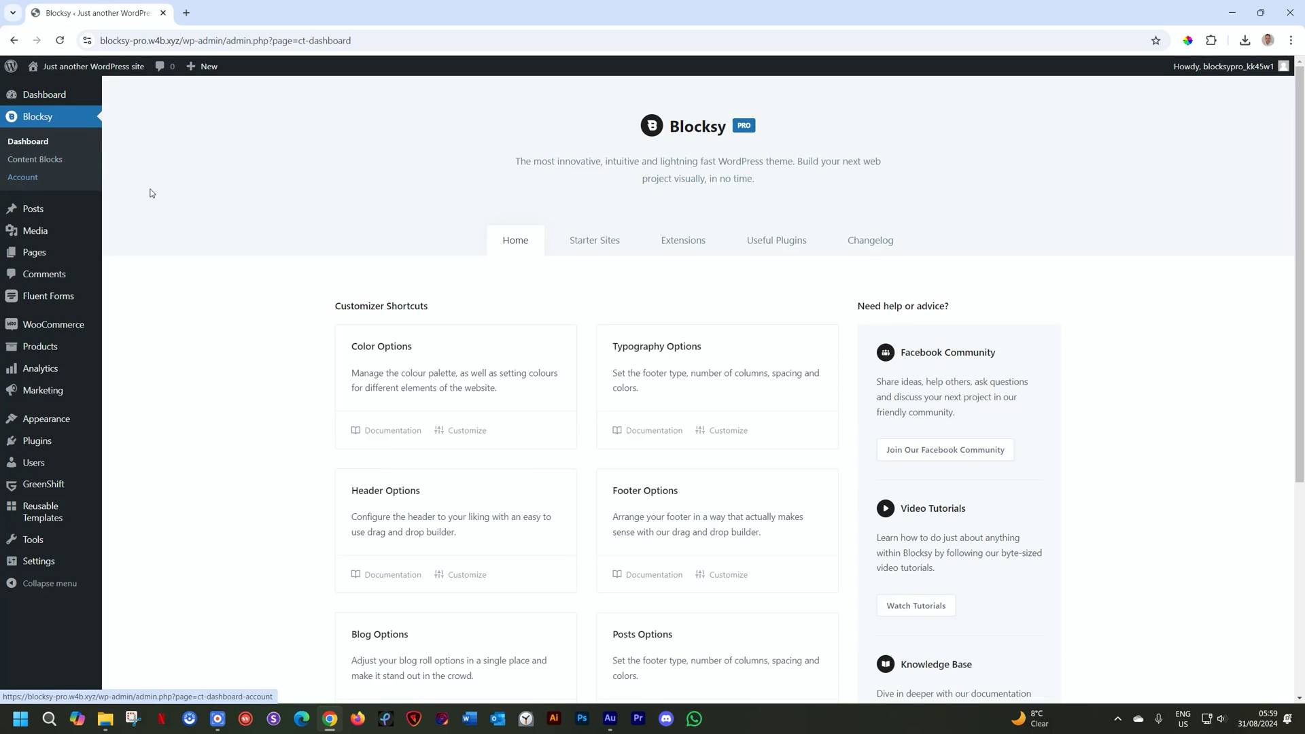
pyautogui.click(681, 241)
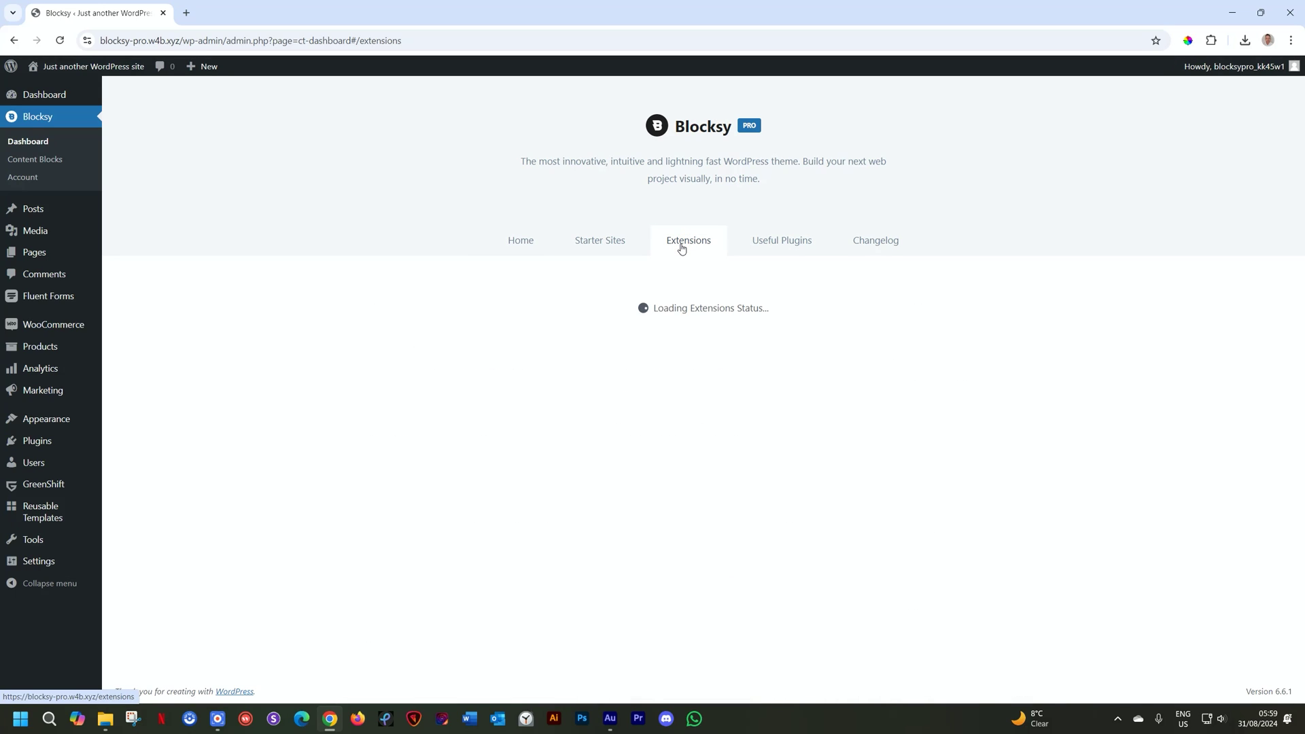
pyautogui.scroll(-3, 682, 249)
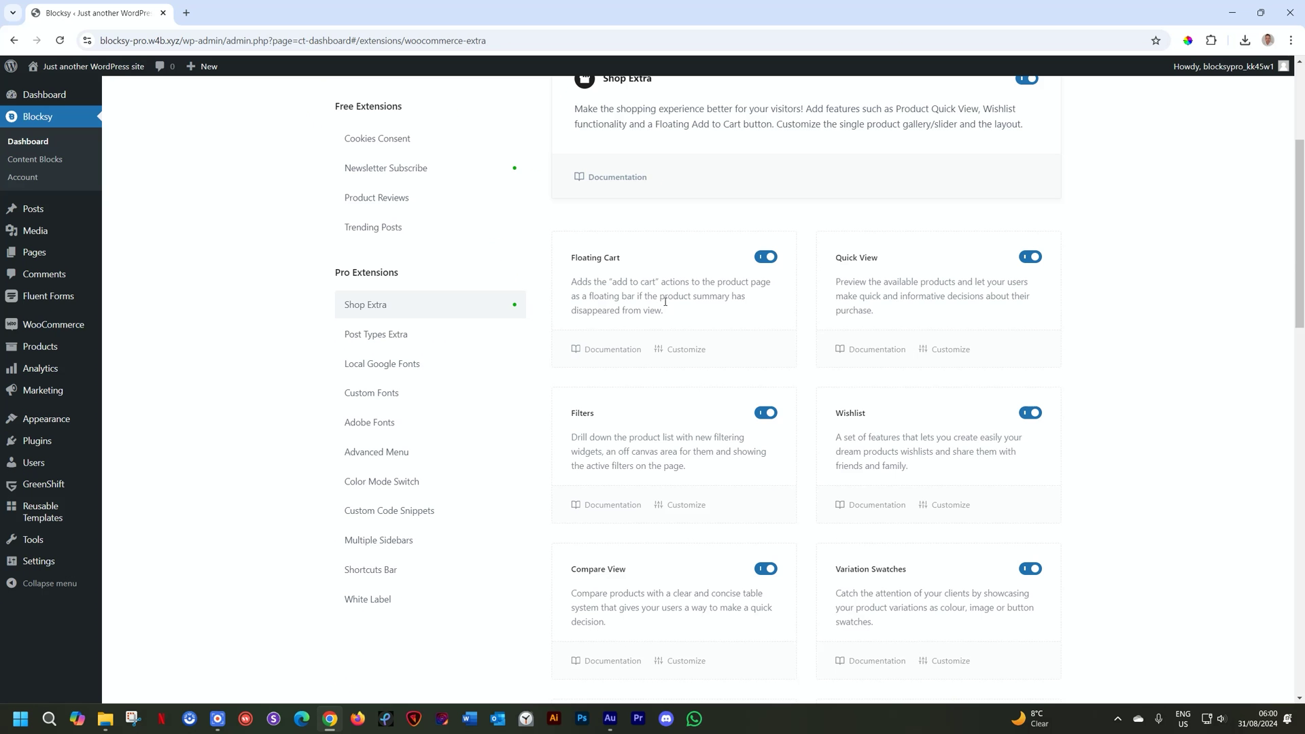
pyautogui.scroll(-12, 942, 285)
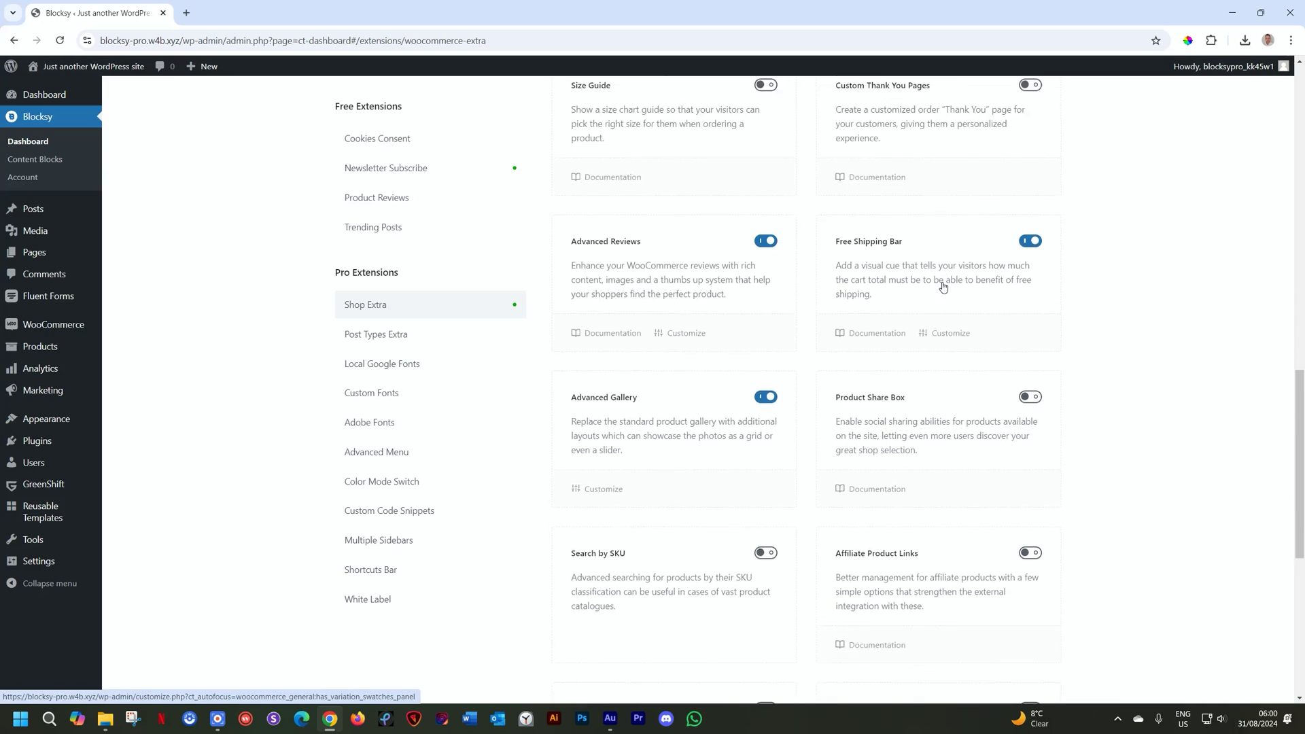
pyautogui.scroll(-5, 943, 287)
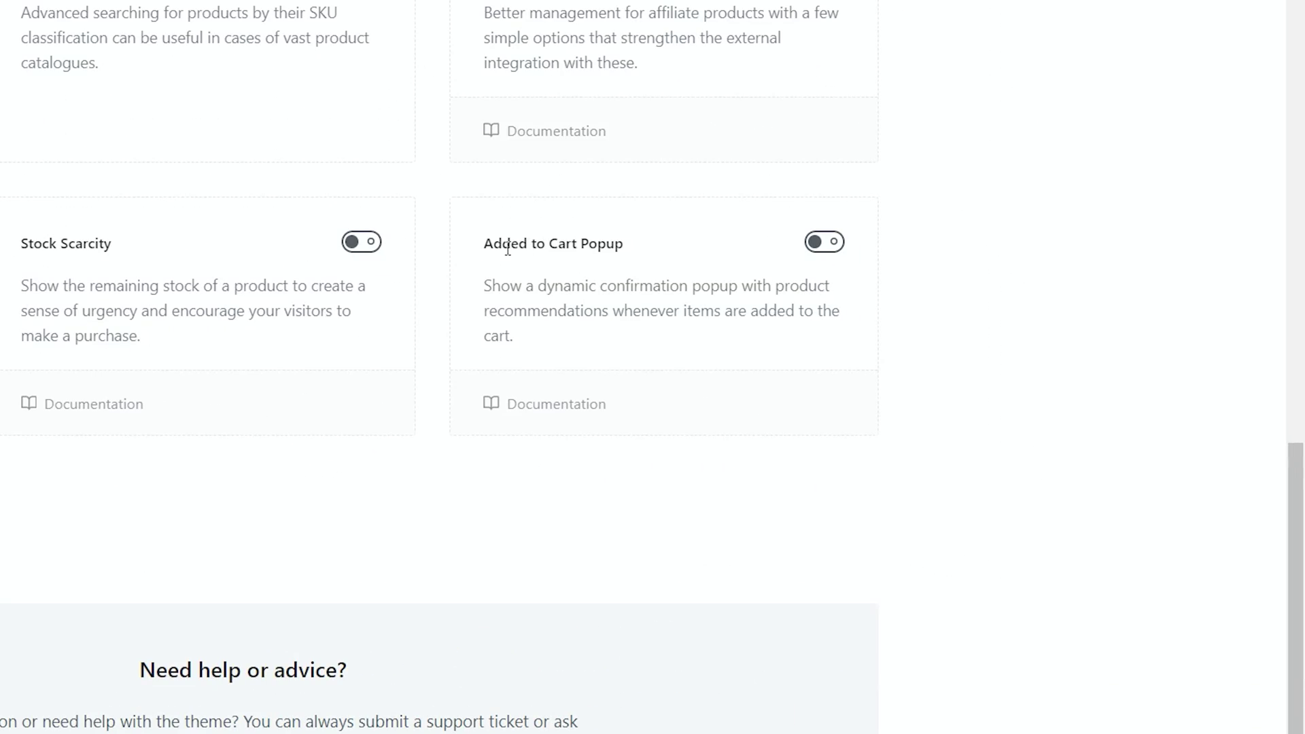
pyautogui.click(826, 245)
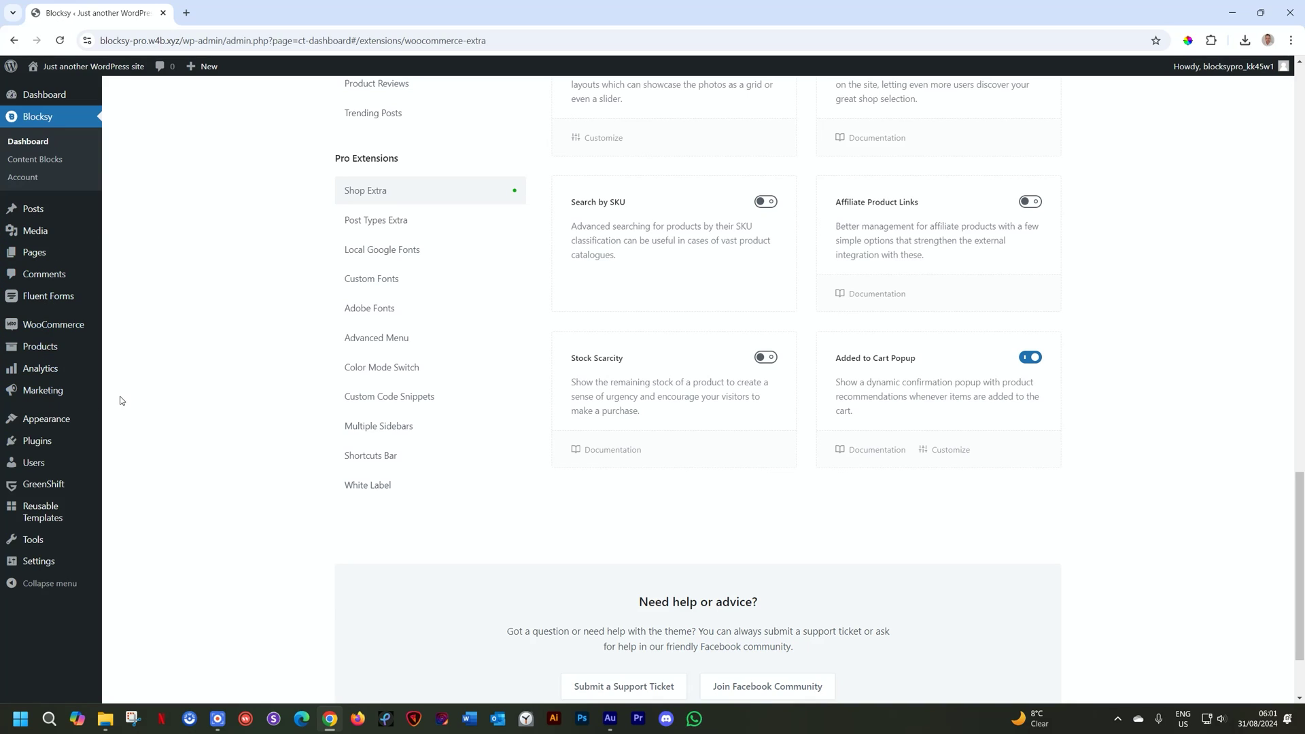
pyautogui.moveTo(47, 422)
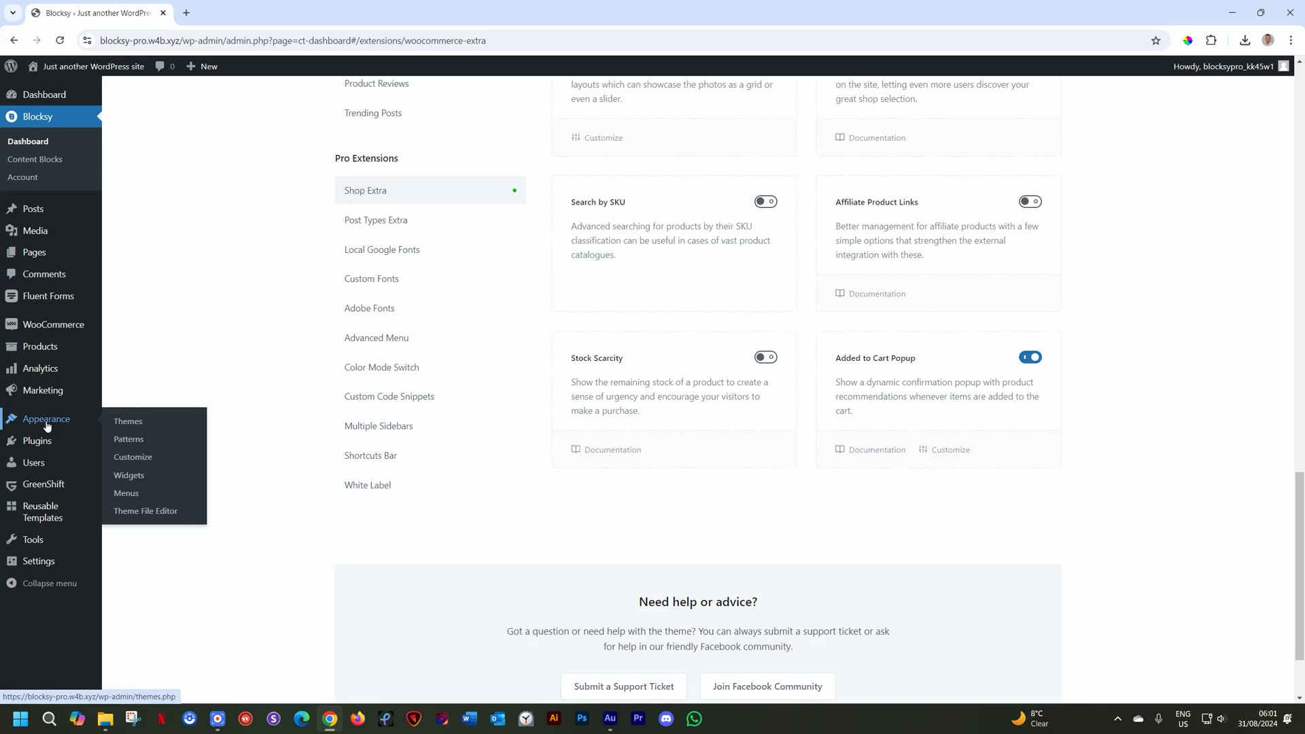
# - Open Appearance > Customize and go to WooCommerce > General
pyautogui.click(132, 460)
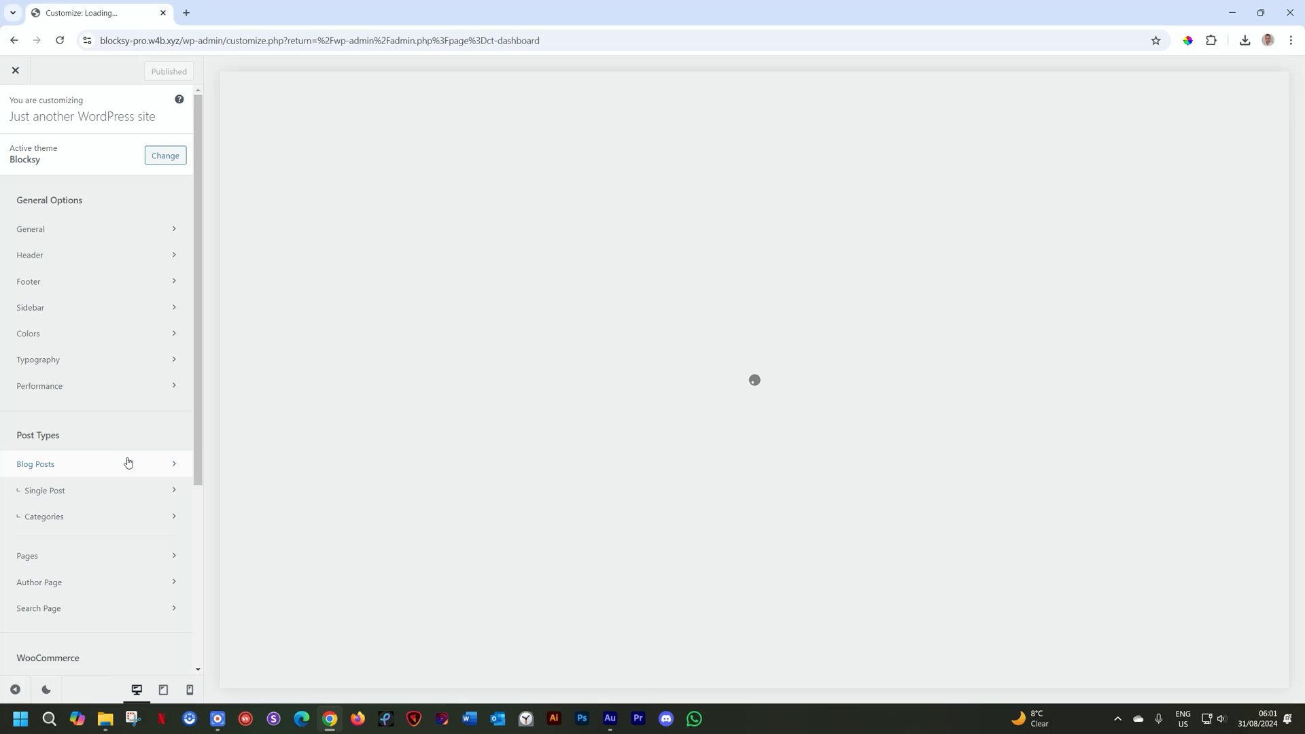
pyautogui.scroll(-4, 128, 462)
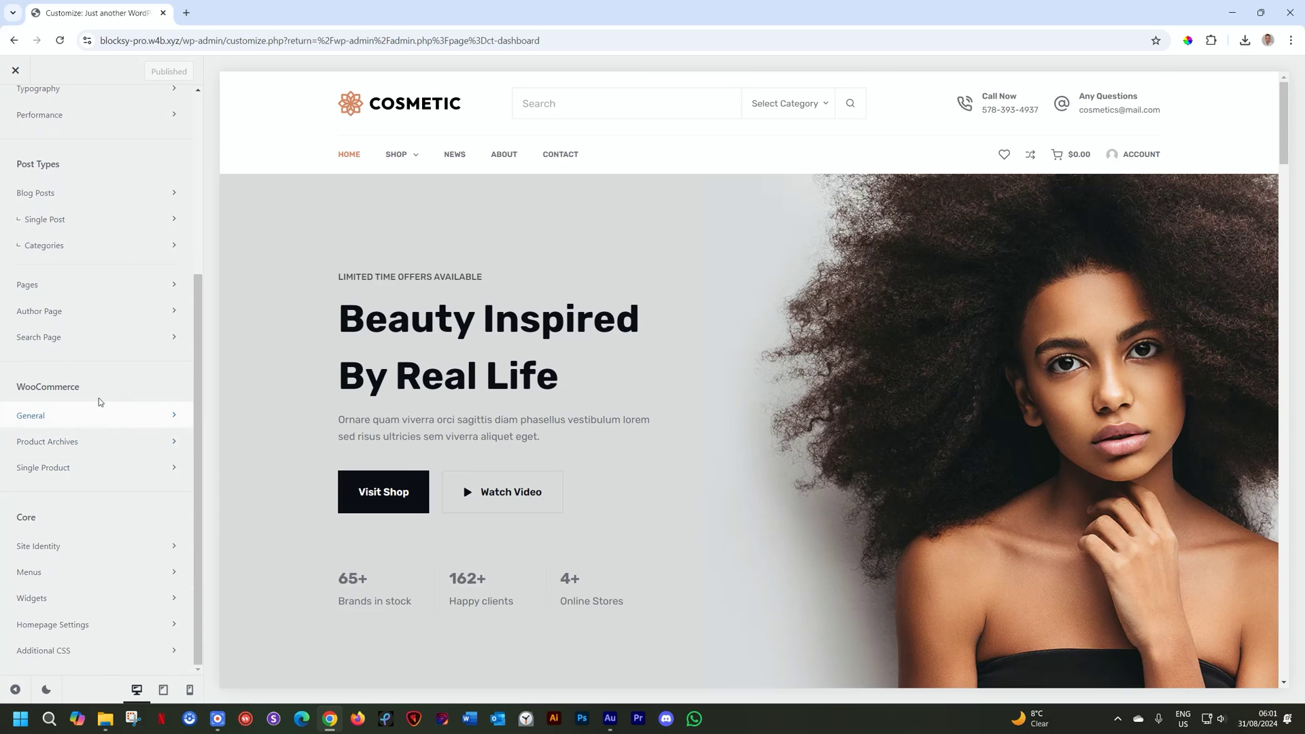
pyautogui.click(49, 422)
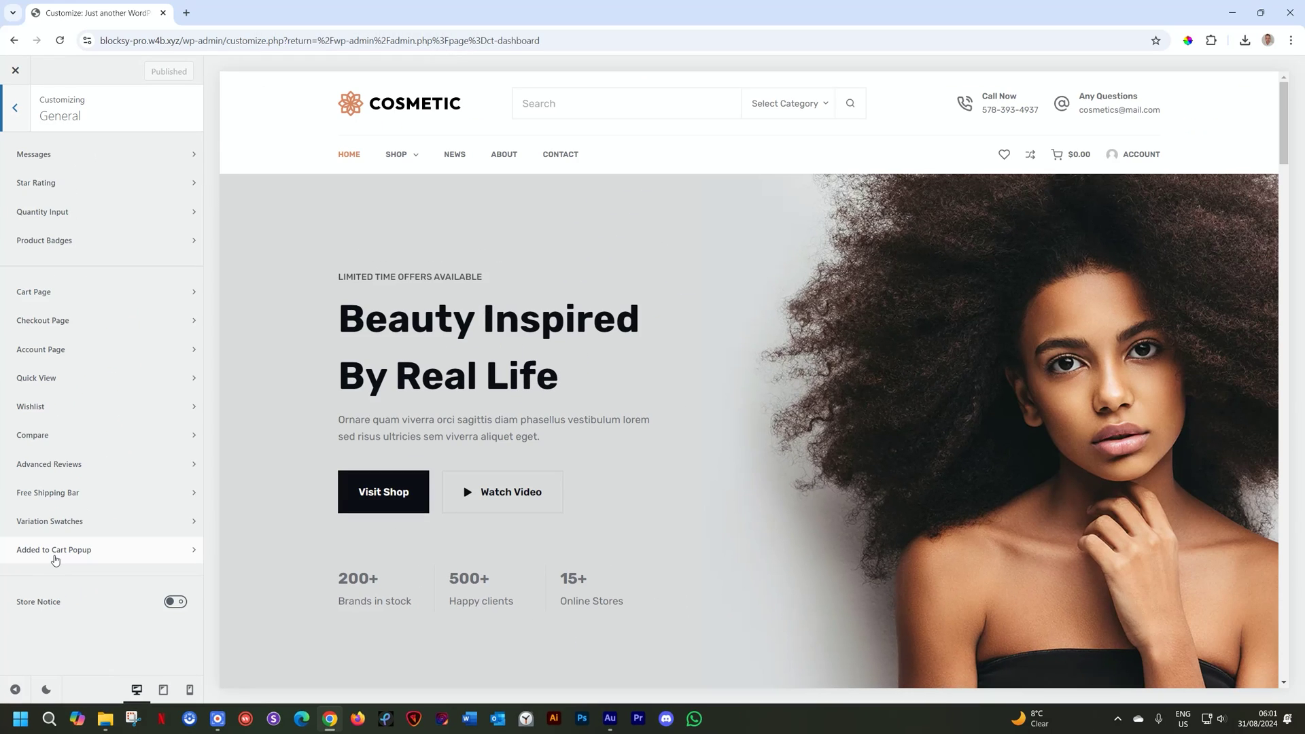
# - Open the Added to Cart Popup settings section
pyautogui.click(56, 559)
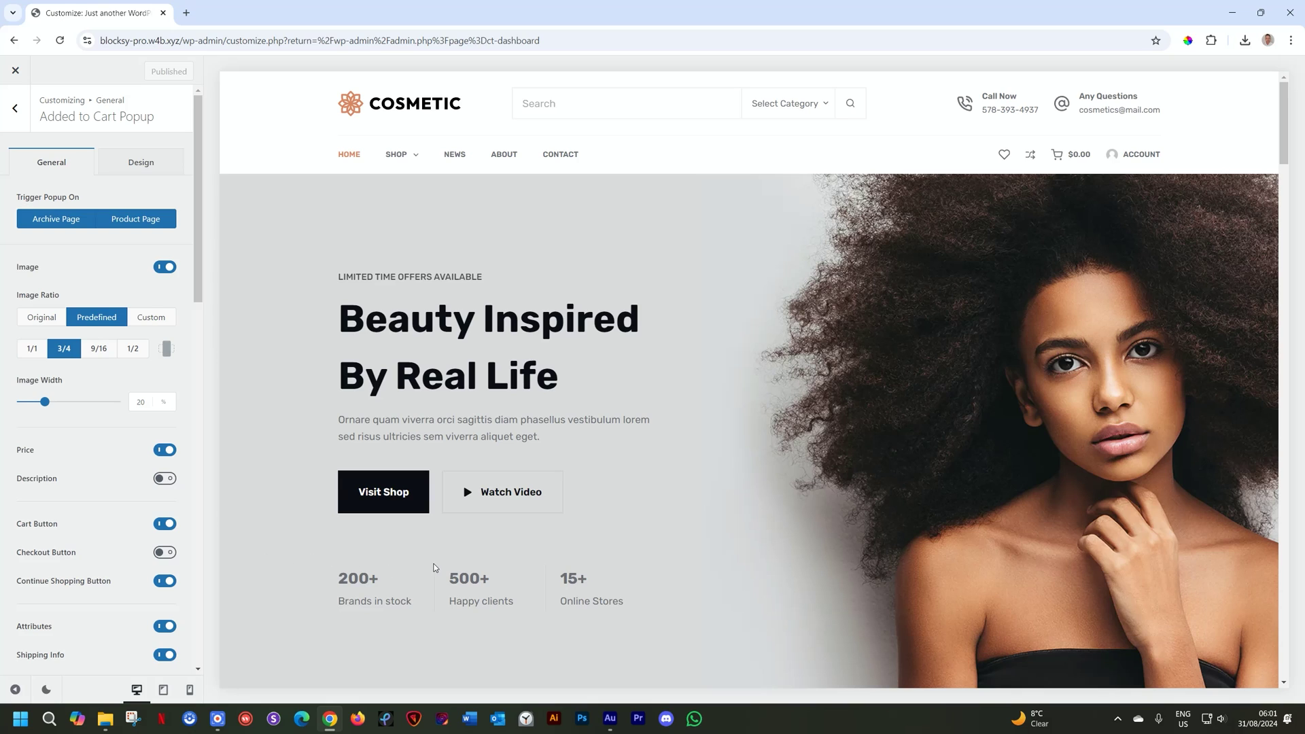
pyautogui.scroll(-4, 432, 568)
pyautogui.scroll(4, 434, 568)
# - In the preview, filter the shop by Body and add Clove Tonka Parfum to the cart
pyautogui.click(397, 155)
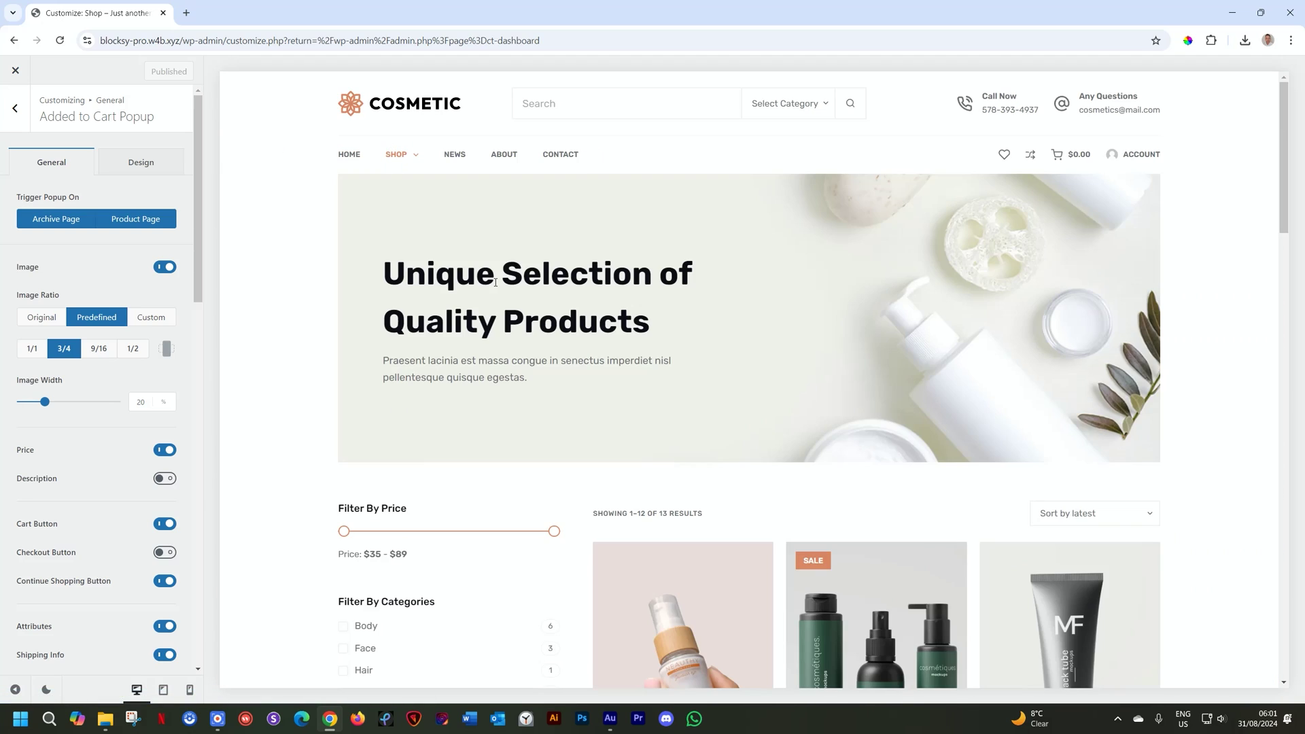
pyautogui.scroll(-5, 494, 287)
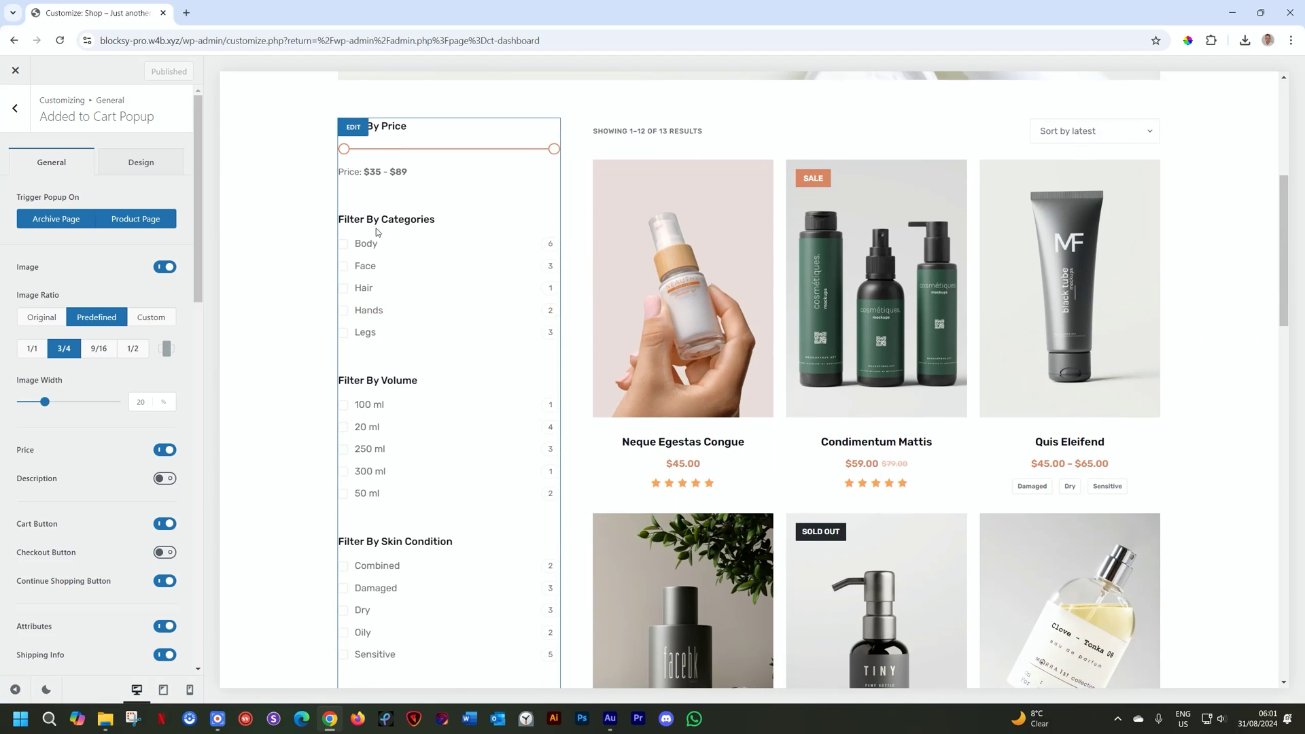
pyautogui.click(541, 248)
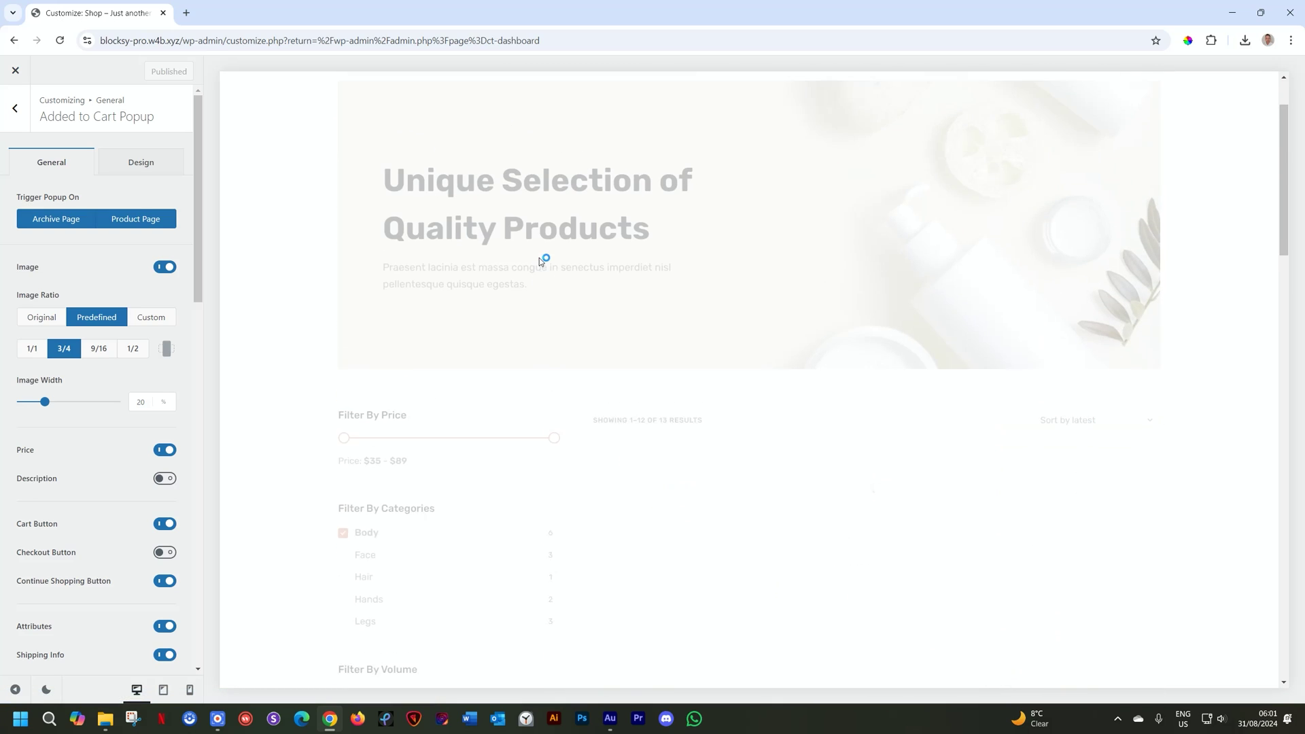
pyautogui.scroll(-4, 539, 279)
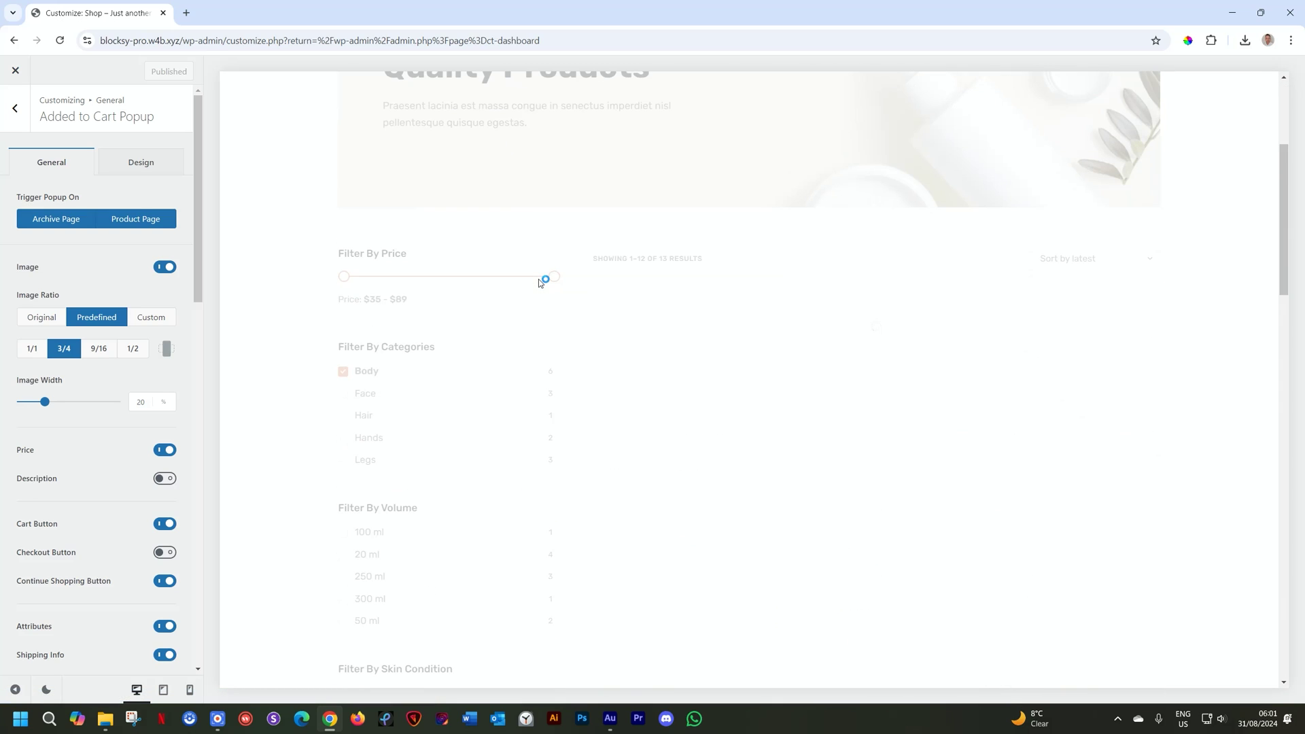
pyautogui.scroll(-3, 663, 279)
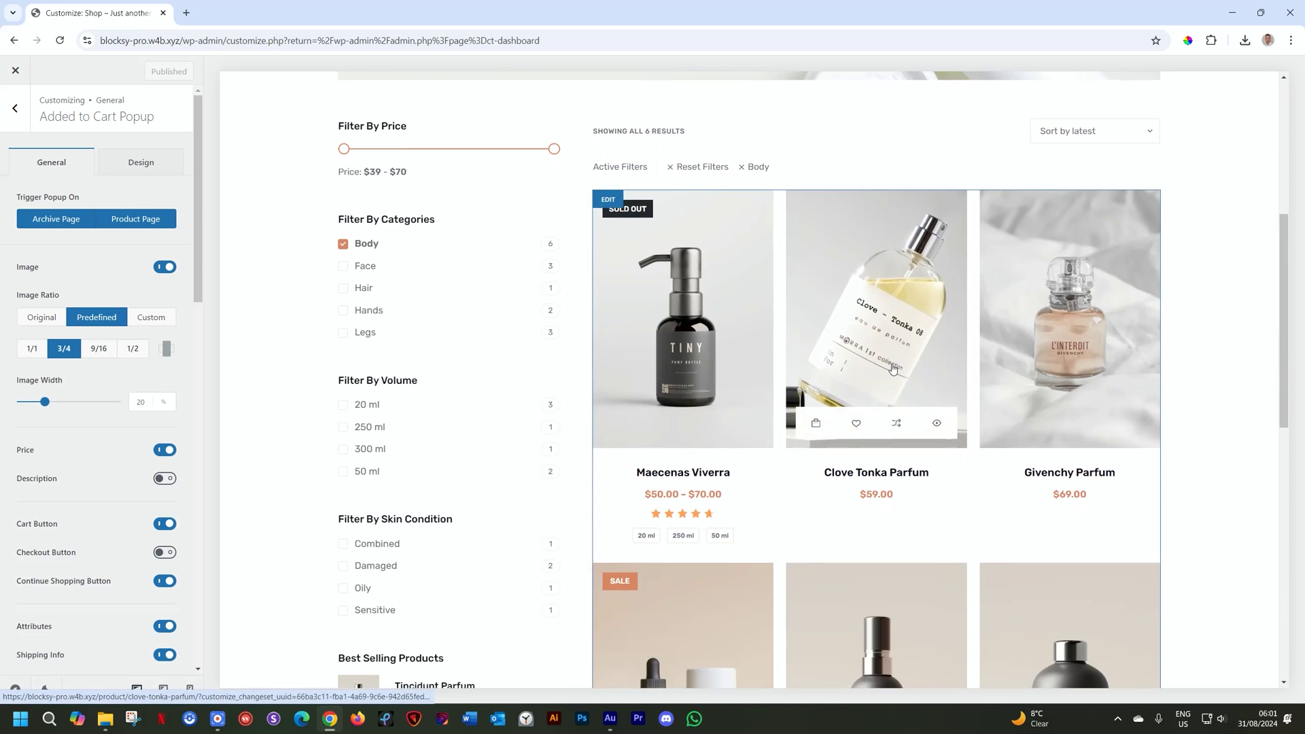
pyautogui.click(913, 313)
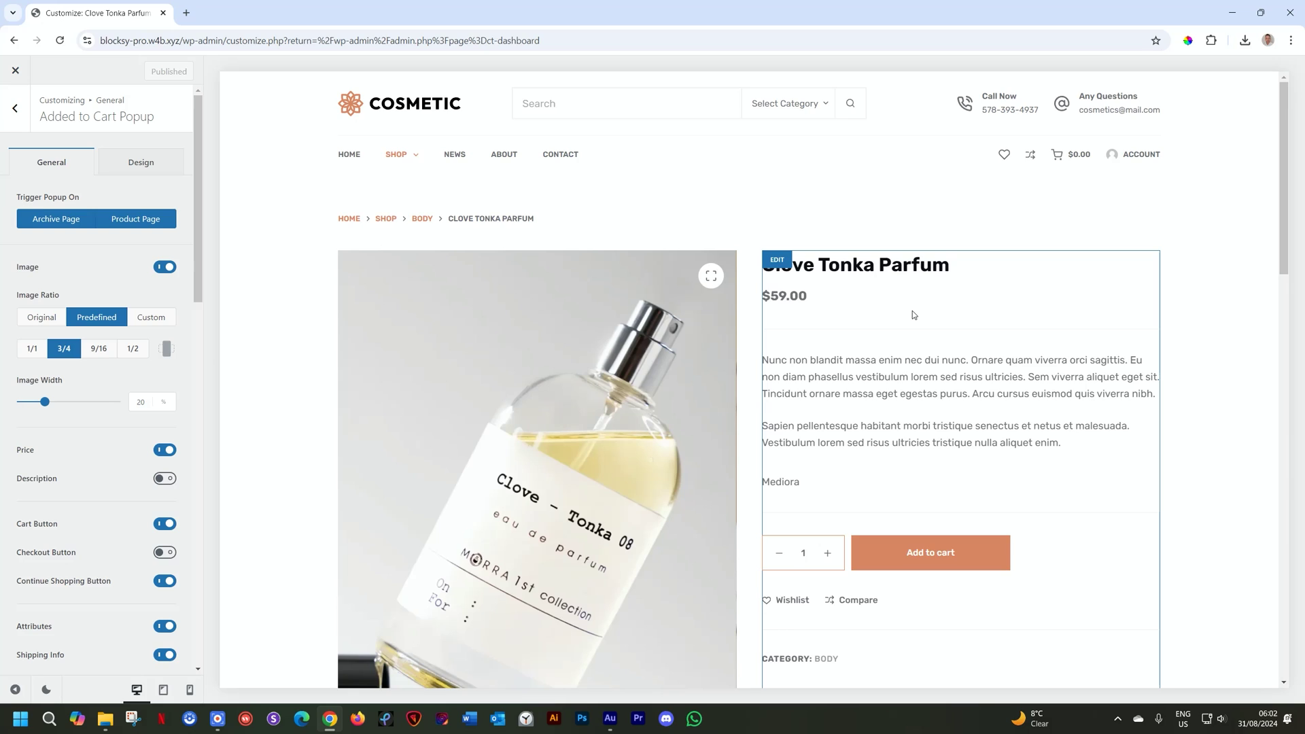
pyautogui.scroll(-2, 913, 312)
pyautogui.click(920, 417)
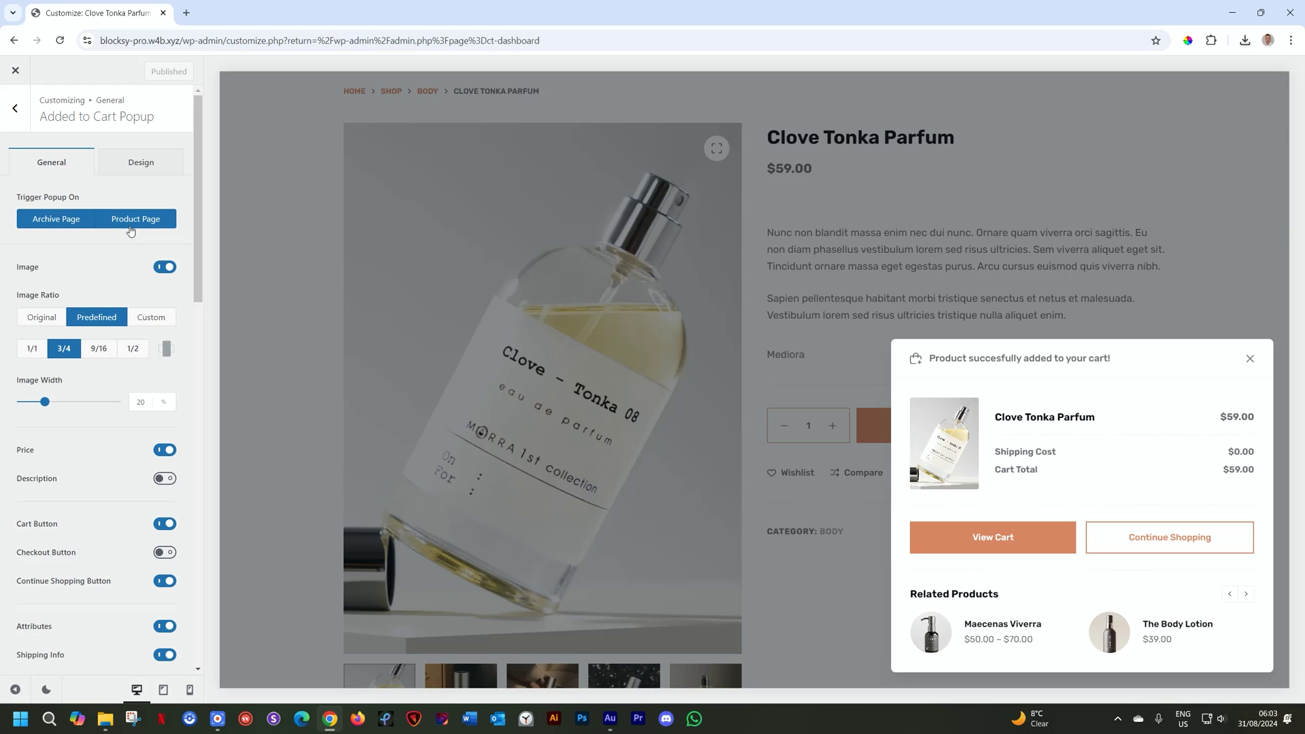
# - Set the popup image ratio to 1/1 and its width to about 30%
pyautogui.click(168, 268)
pyautogui.click(168, 267)
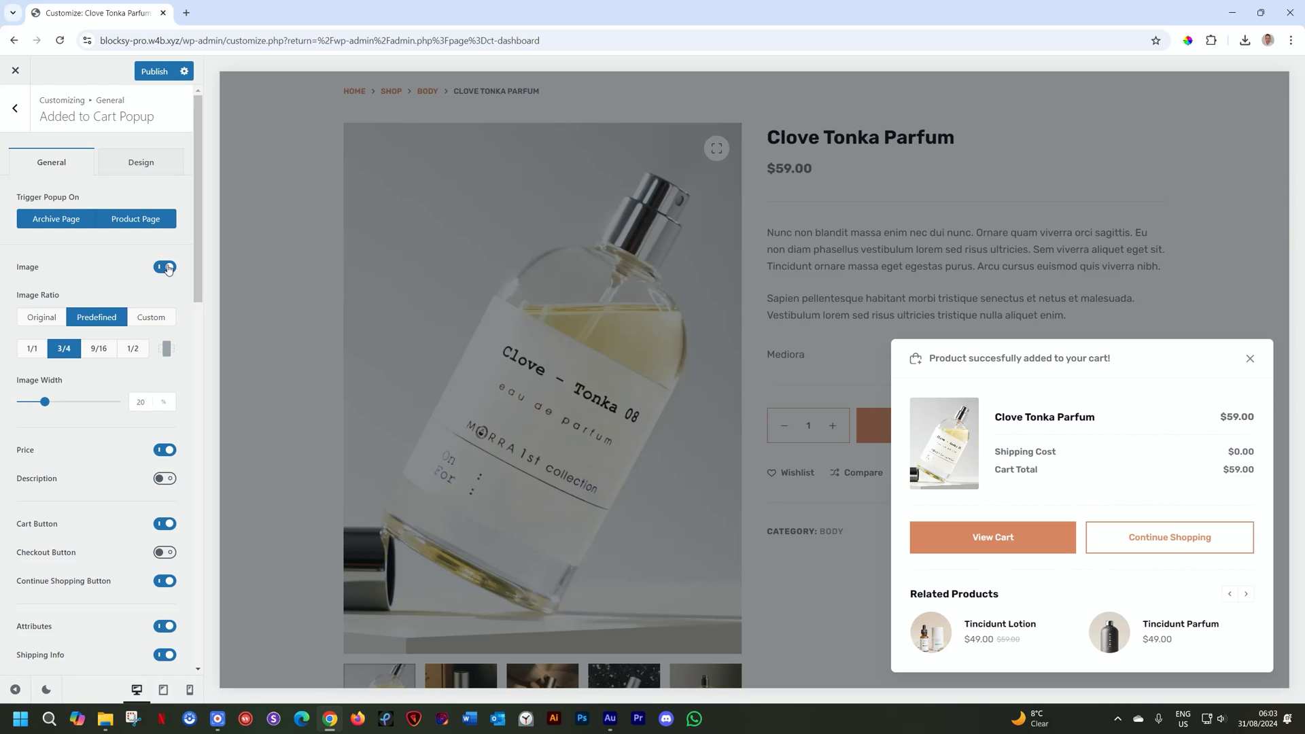
pyautogui.click(33, 349)
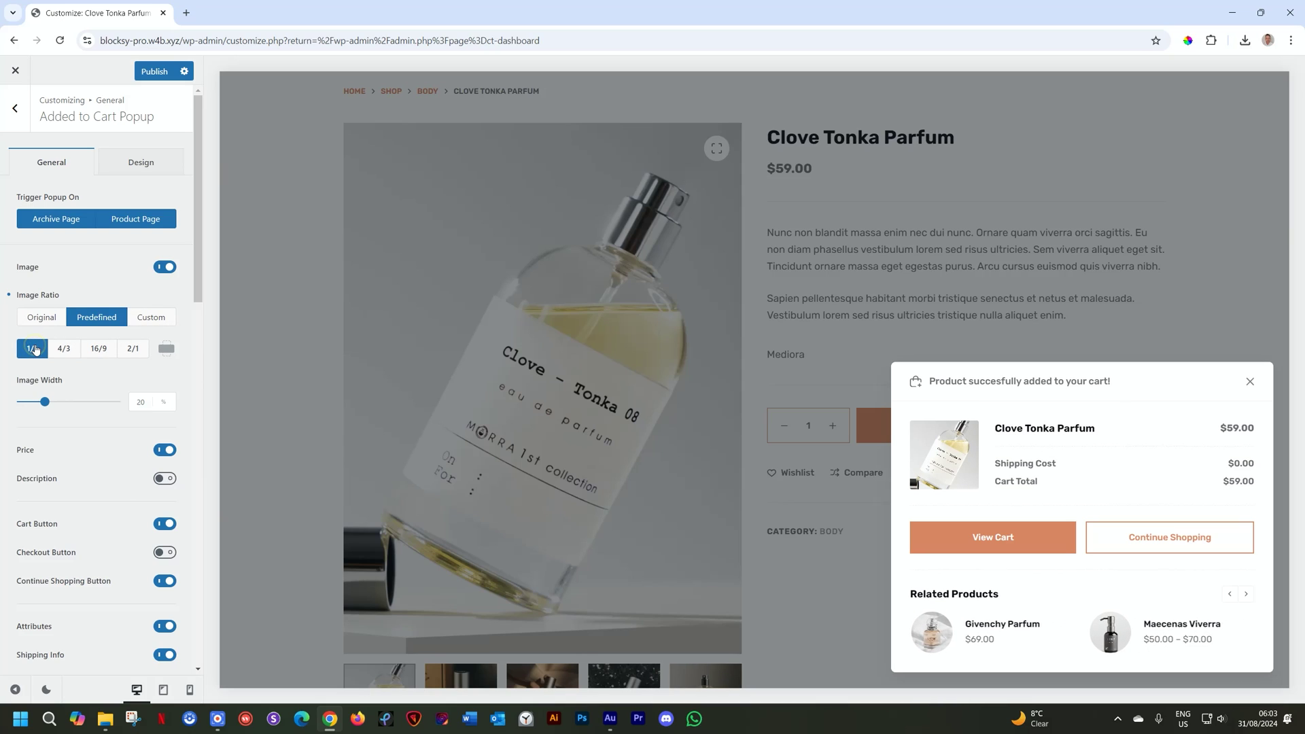
pyautogui.click(108, 354)
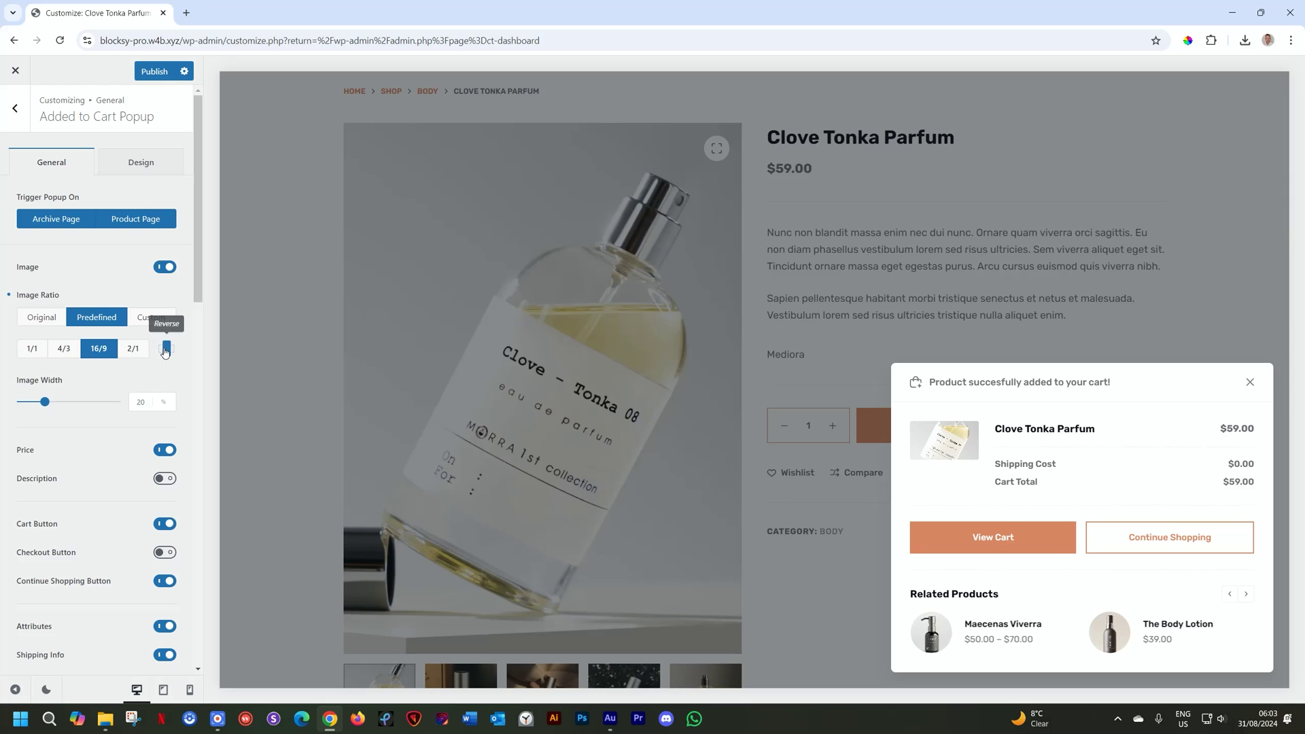
pyautogui.click(168, 350)
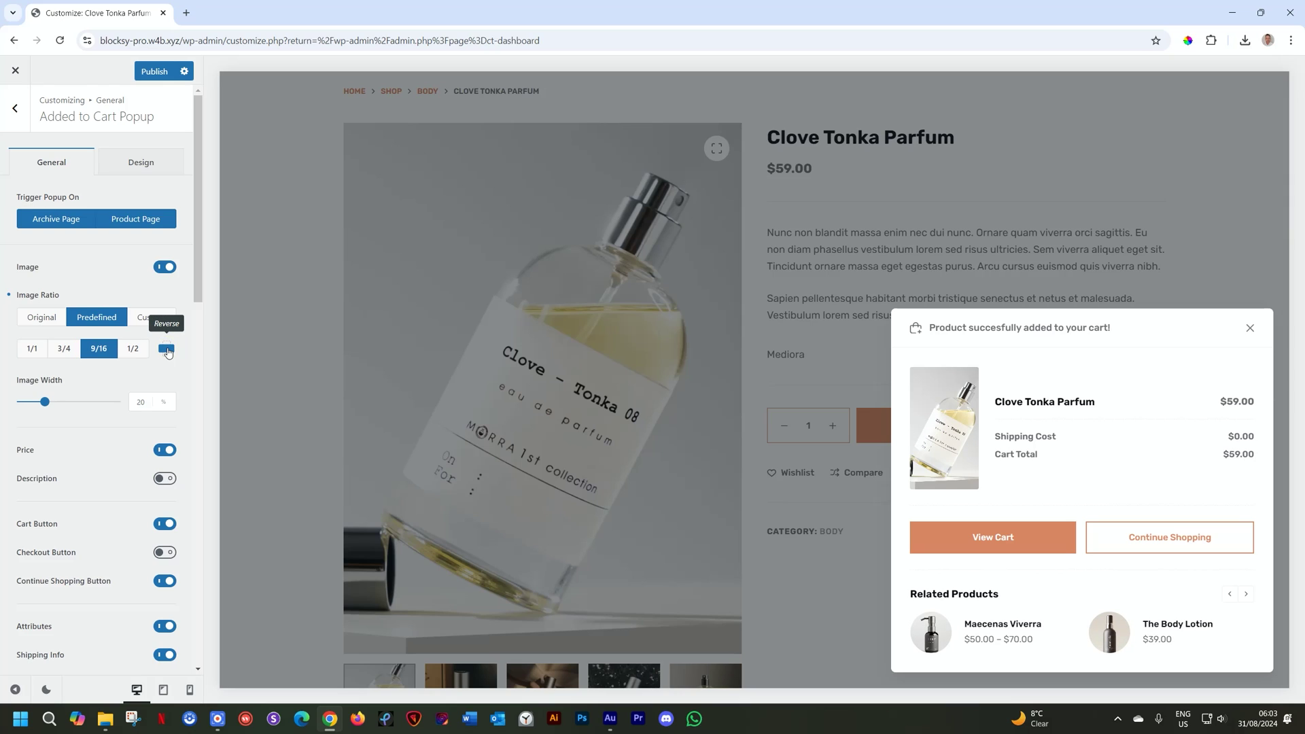
pyautogui.click(167, 350)
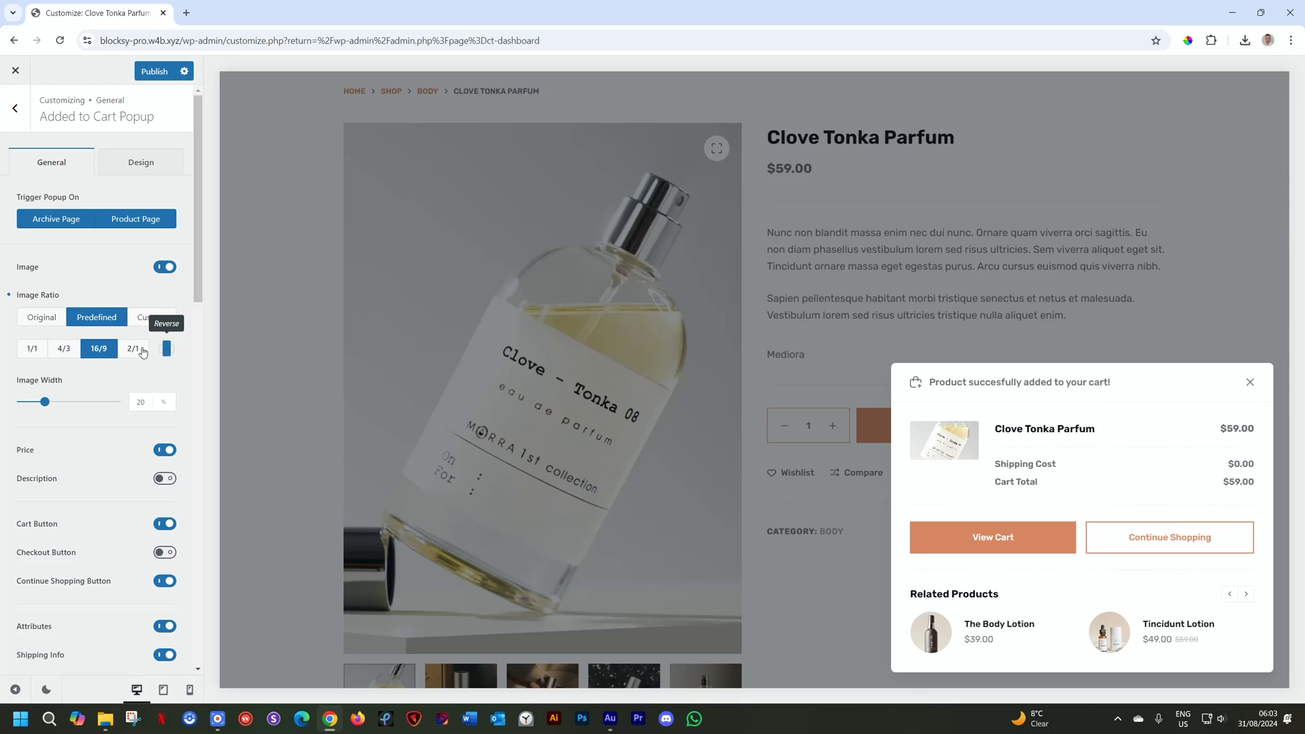
pyautogui.click(34, 350)
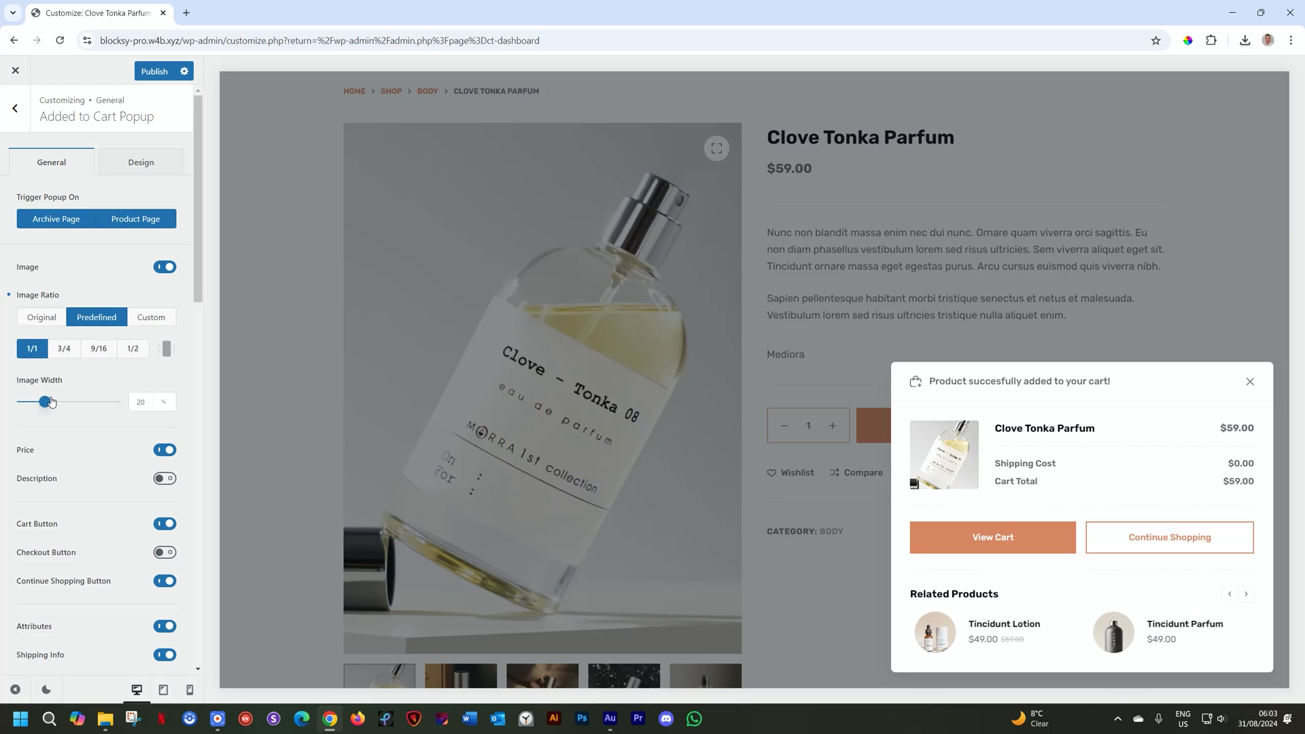
pyautogui.doubleClick(140, 402)
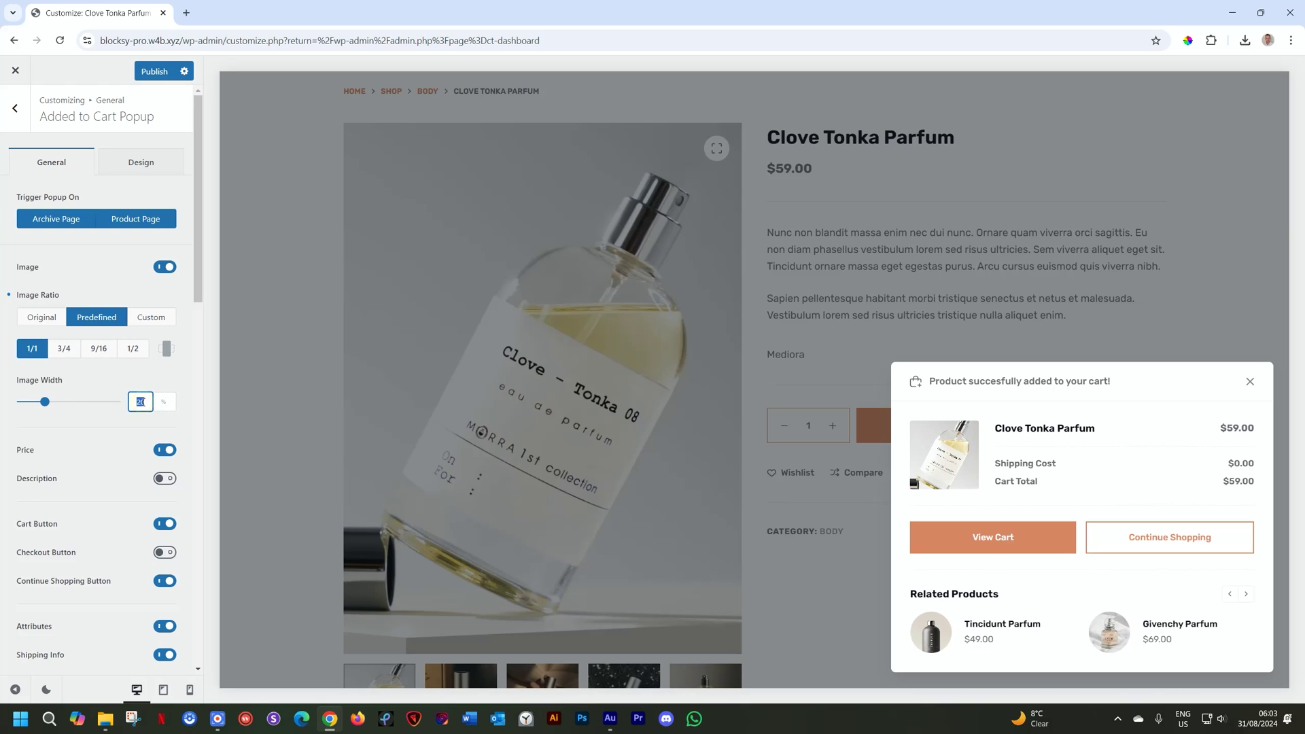
pyautogui.write('35')
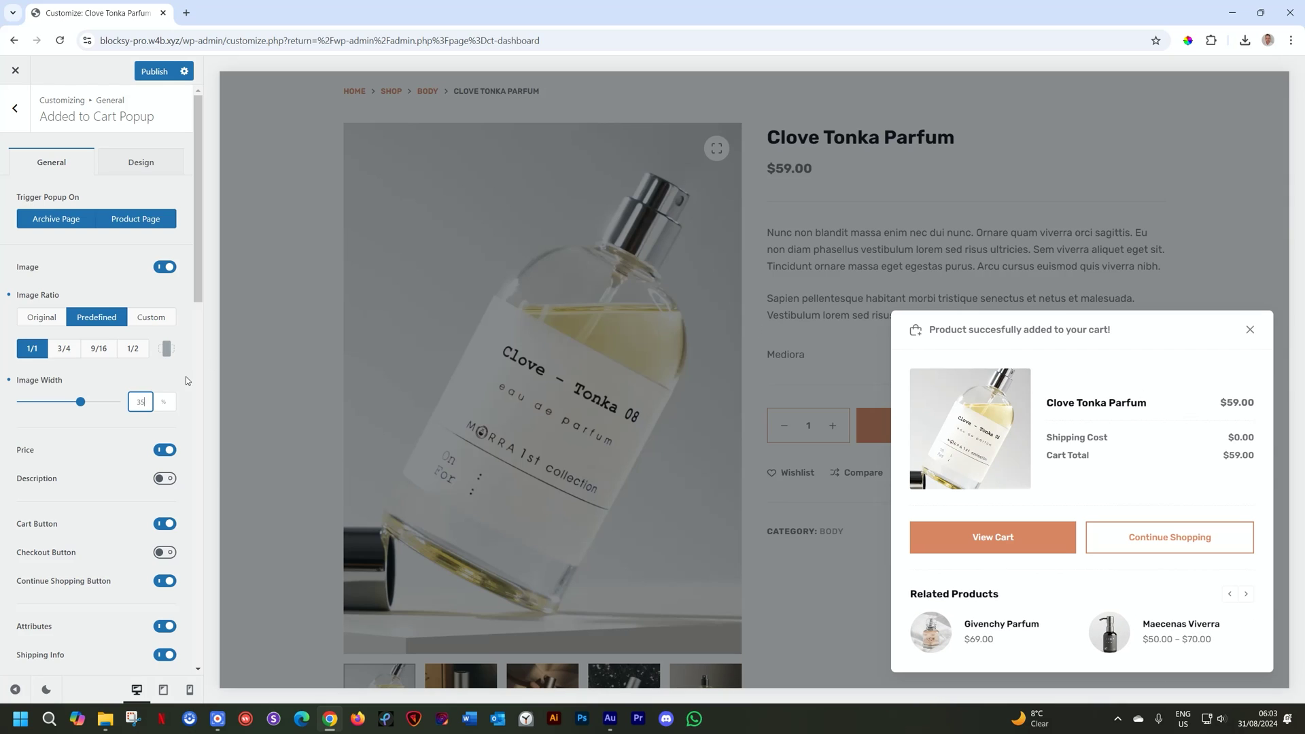
pyautogui.moveTo(83, 401); pyautogui.dragTo(67, 403)
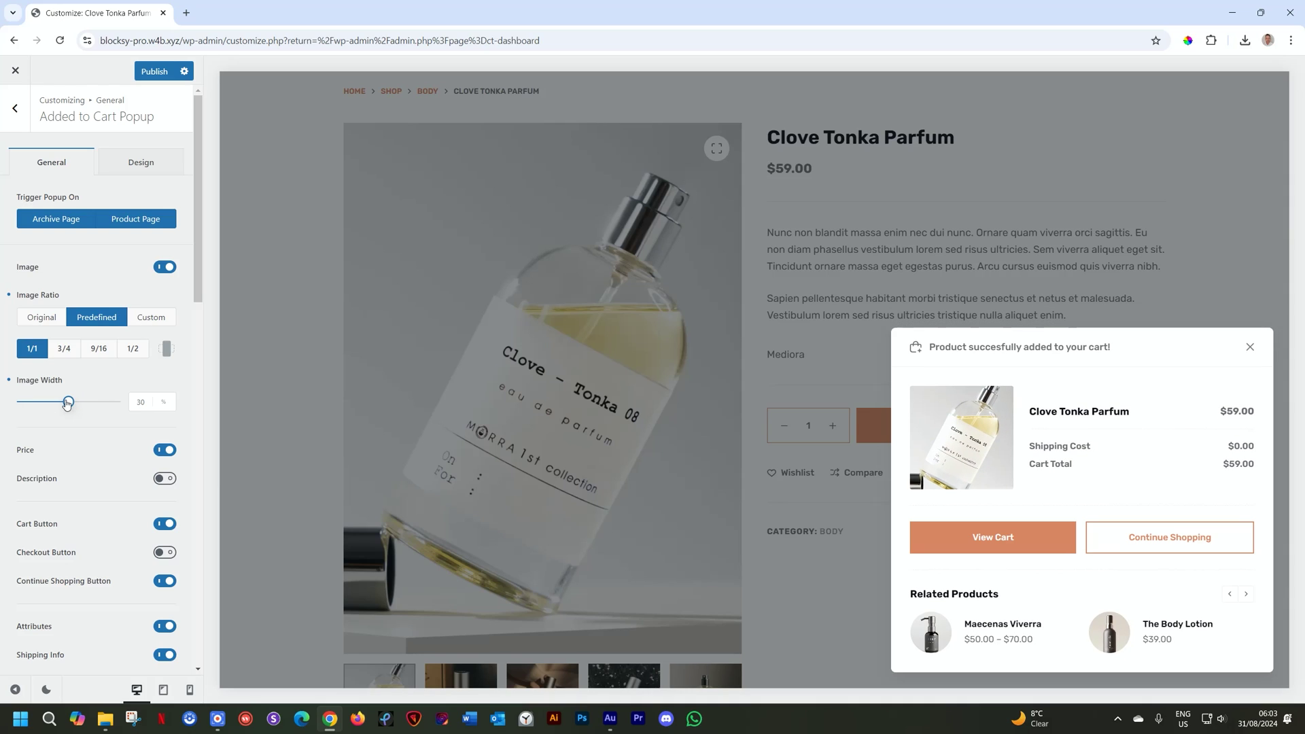
# - Try the Description and Checkout button toggles, leaving both off
pyautogui.scroll(-3, 112, 423)
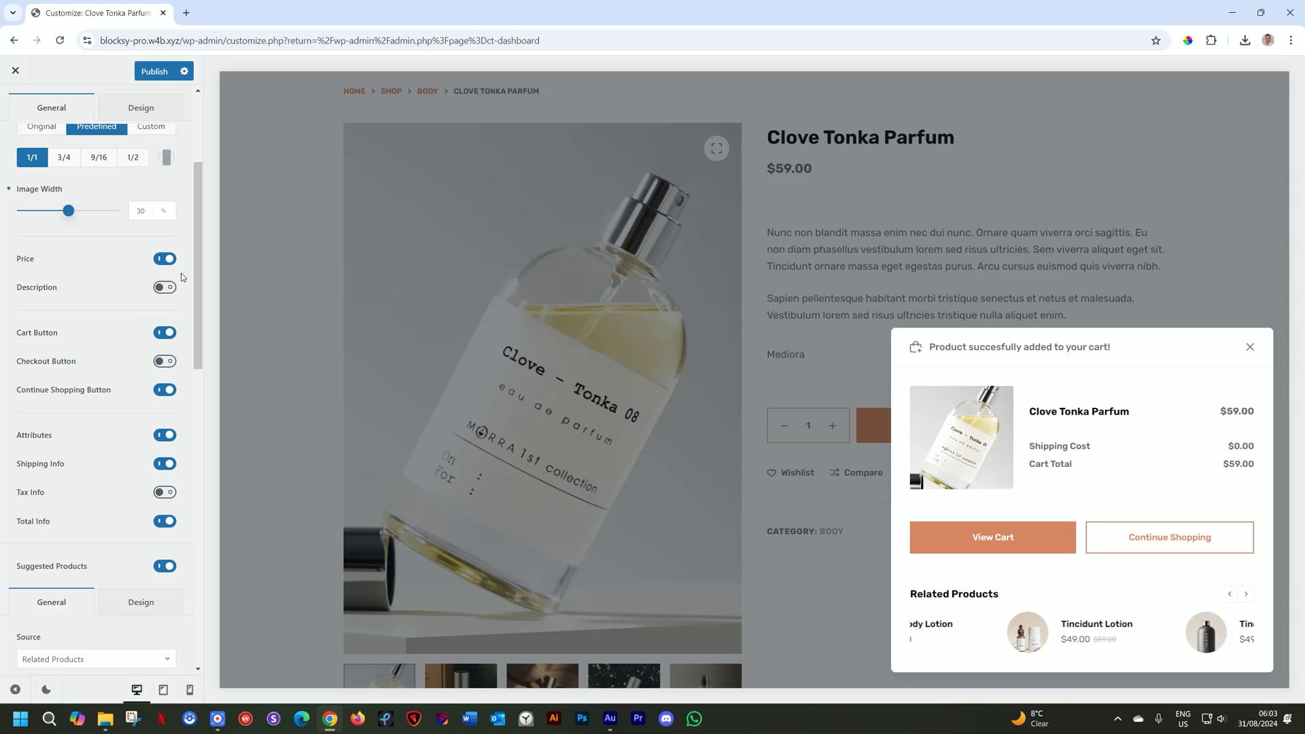
pyautogui.click(162, 288)
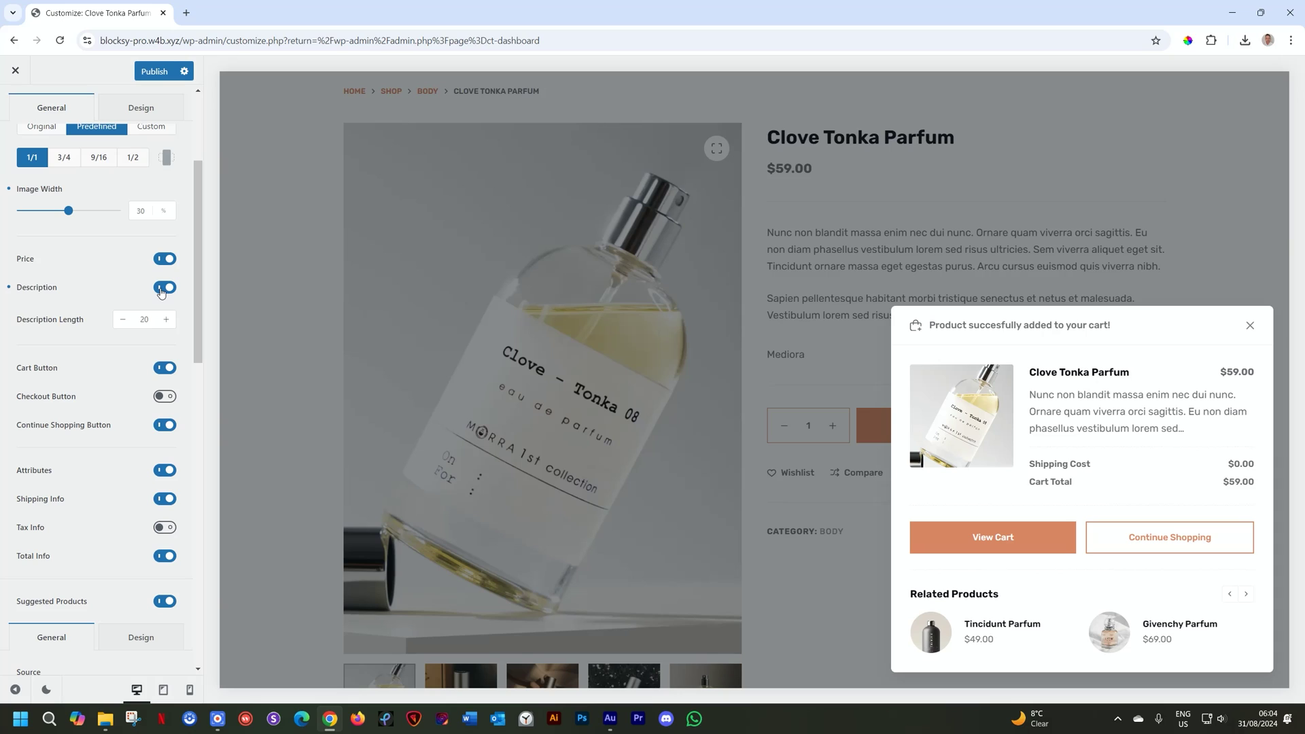
pyautogui.click(162, 288)
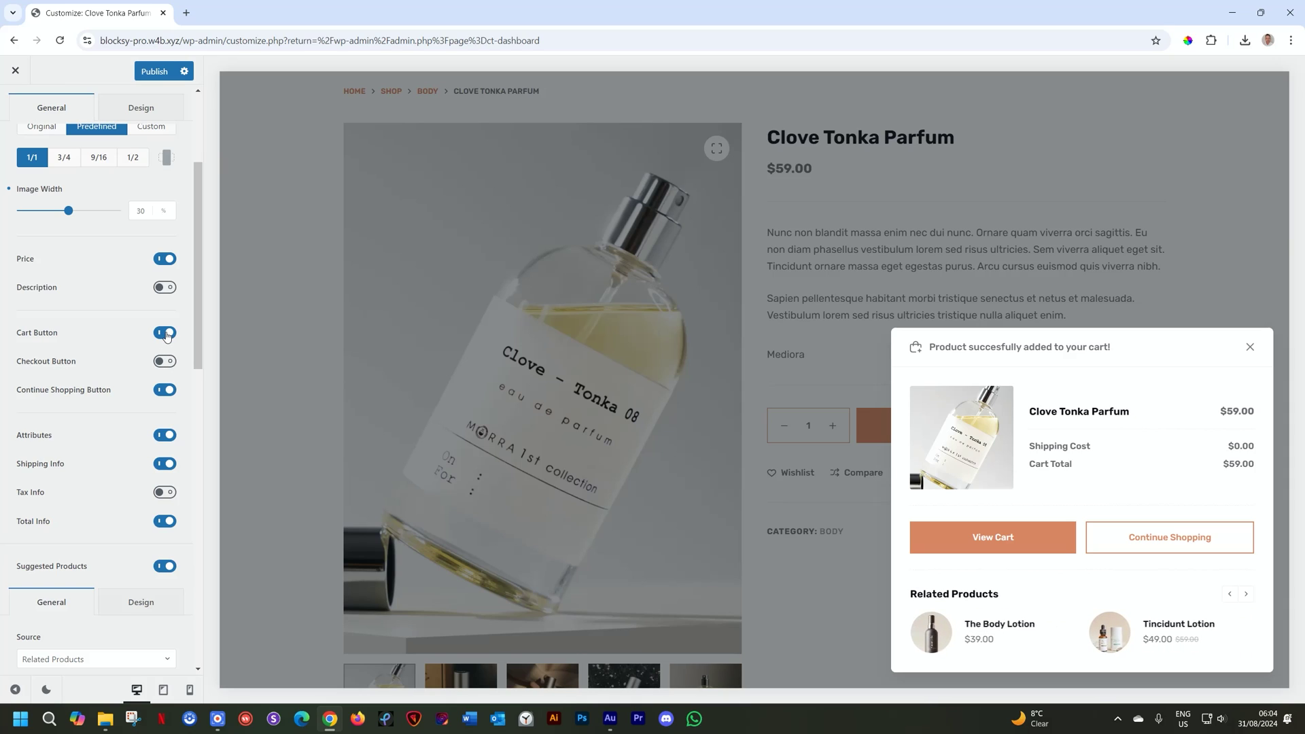
pyautogui.click(164, 364)
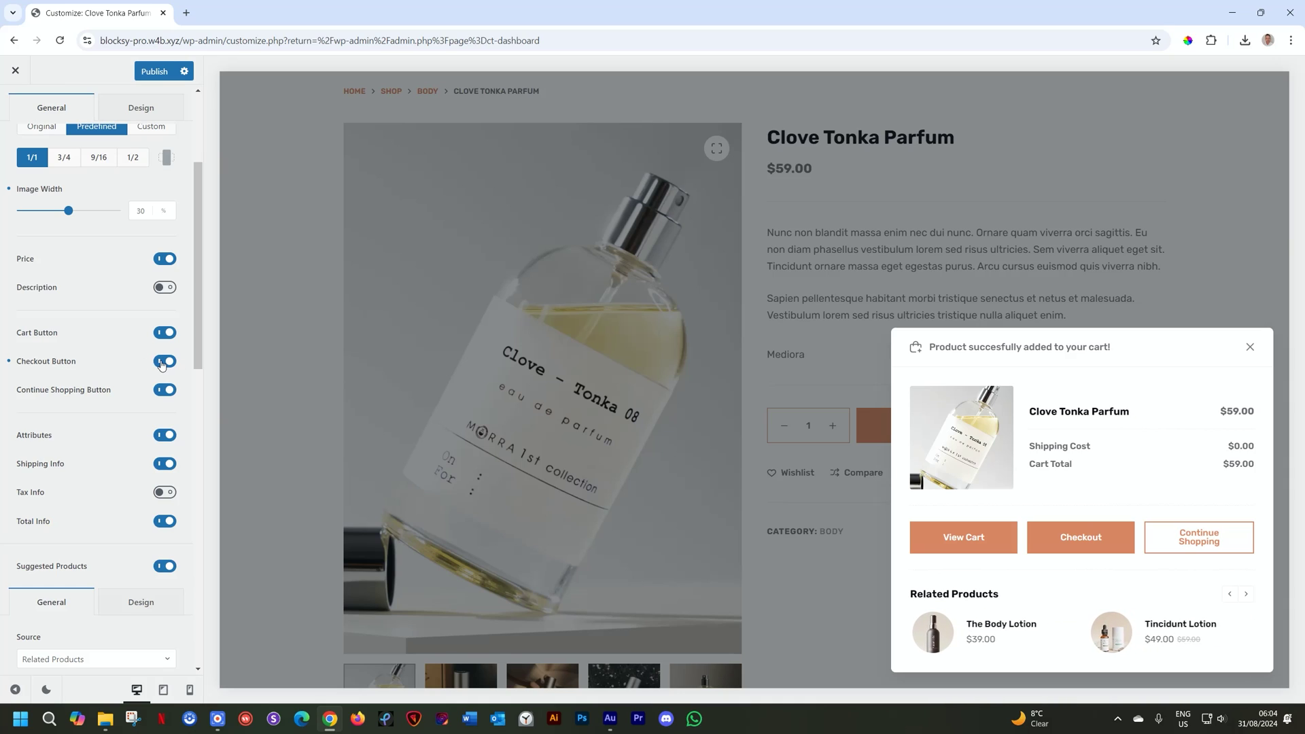
pyautogui.click(163, 364)
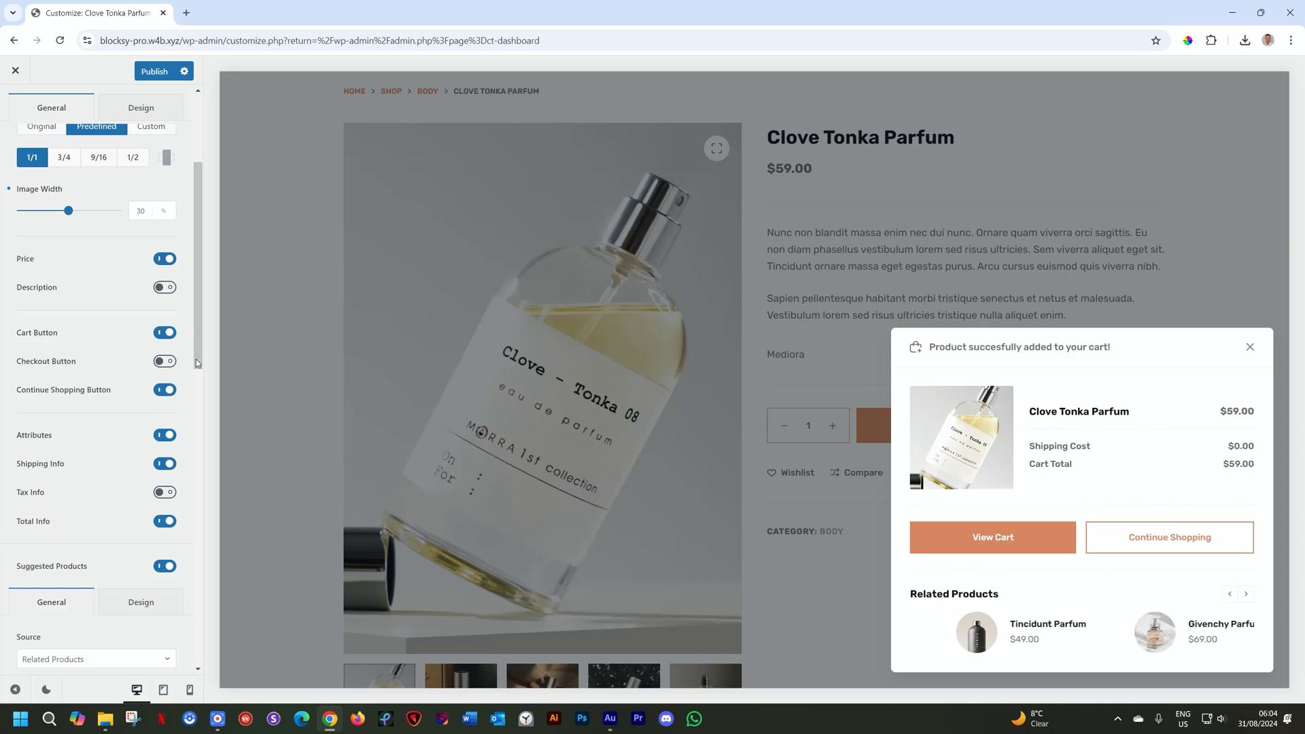
# - Try the Attributes, Shipping Cost and Tax toggles, keeping attributes and shipping on, tax off
pyautogui.moveTo(195, 359); pyautogui.dragTo(198, 407)
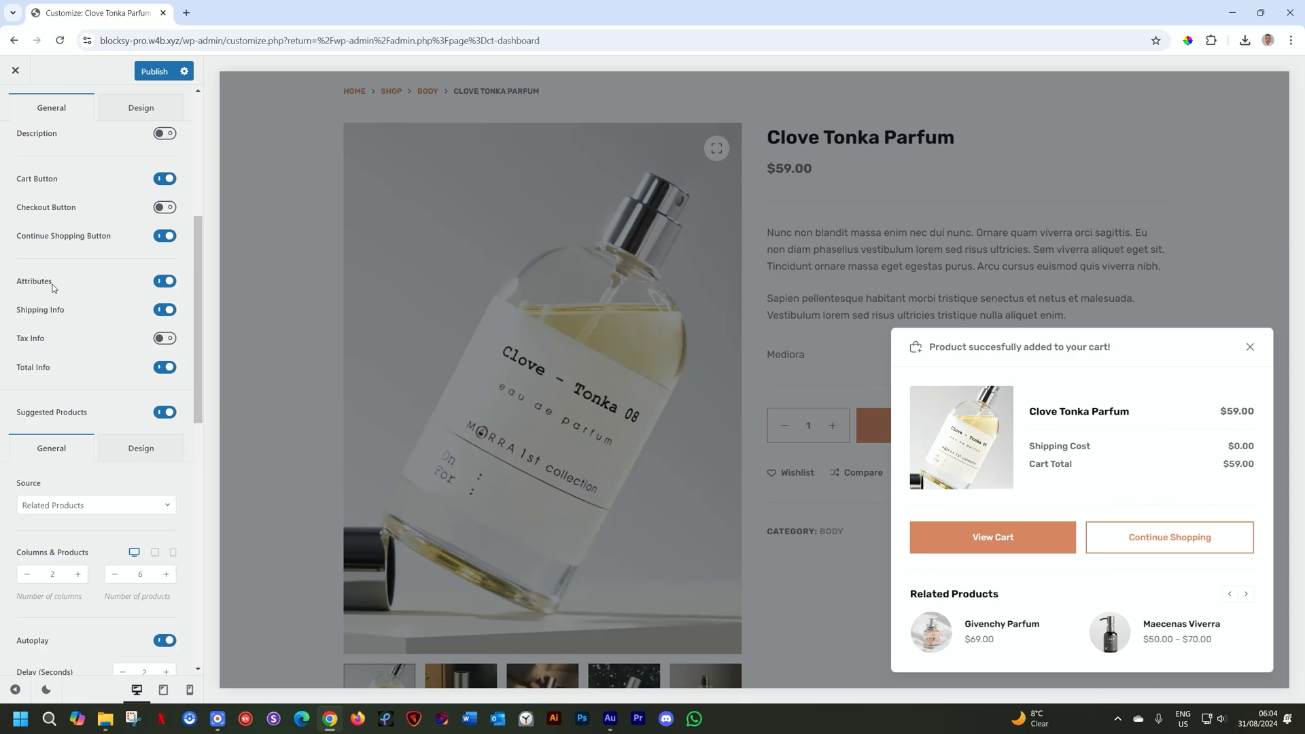
pyautogui.click(163, 282)
pyautogui.click(163, 281)
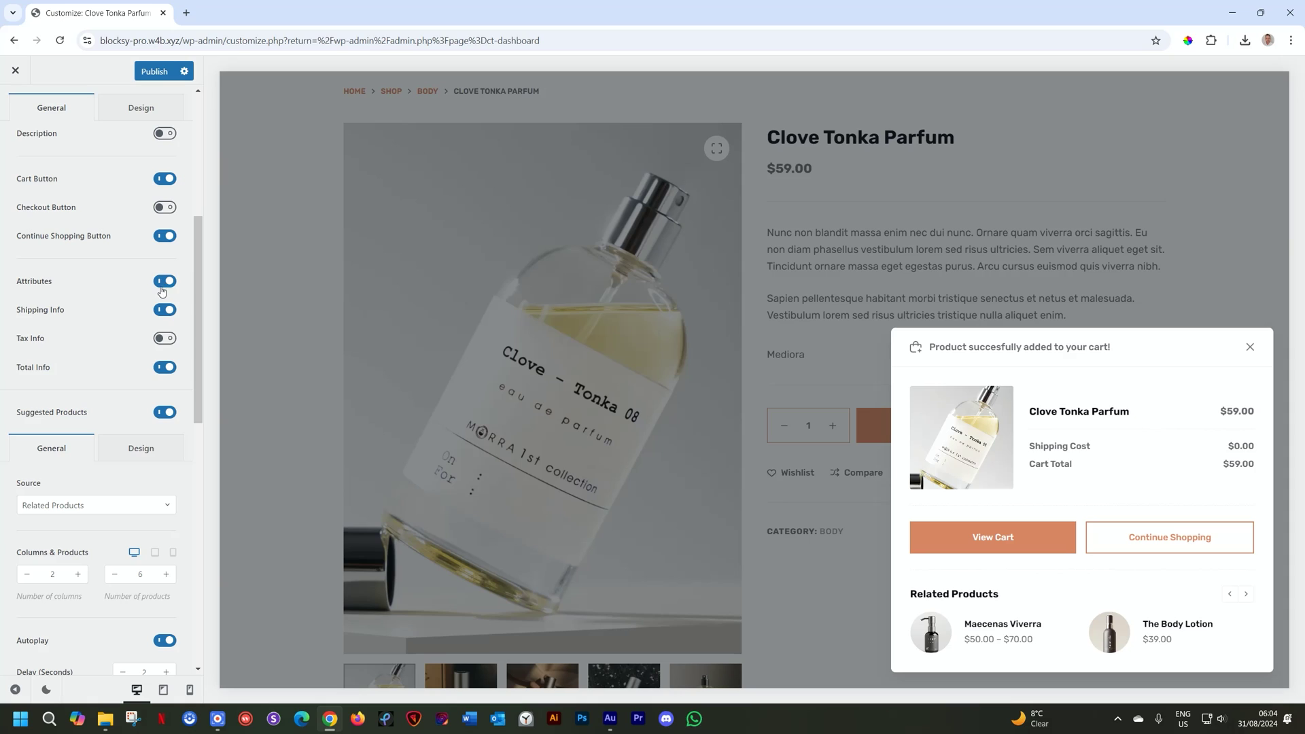
pyautogui.click(163, 310)
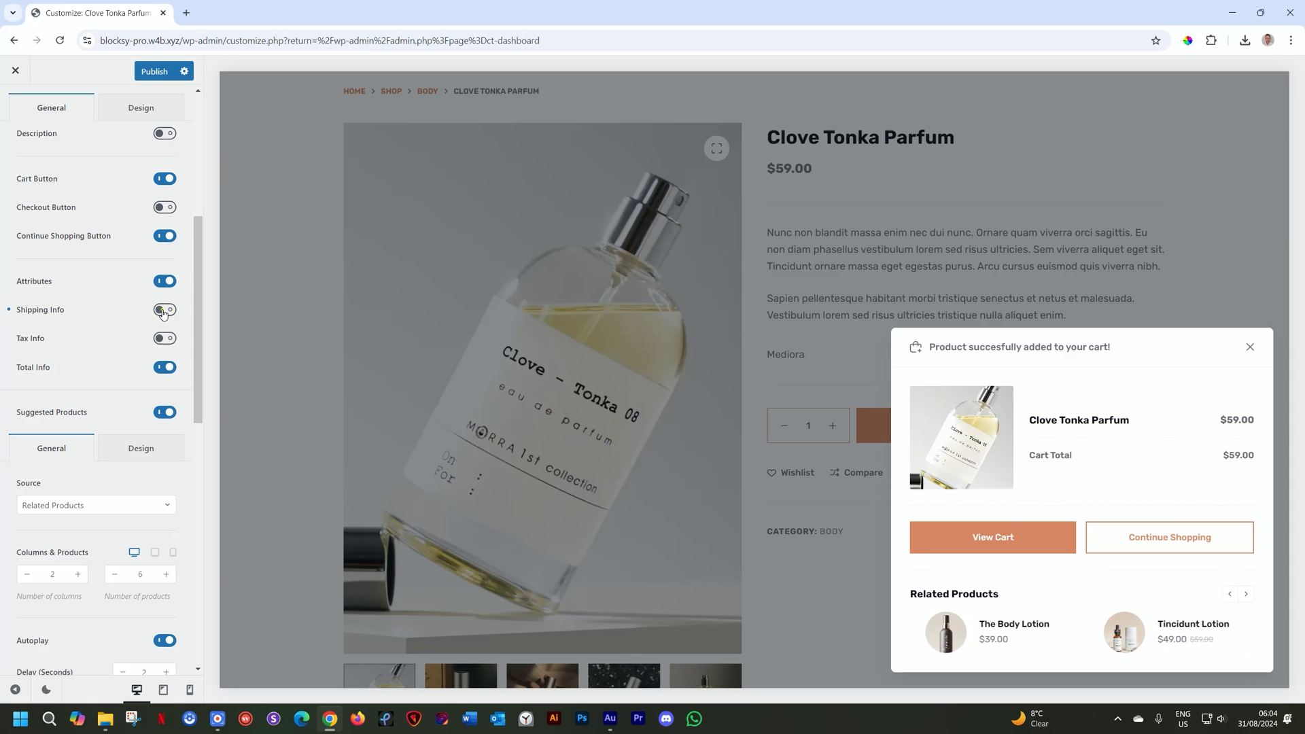
pyautogui.click(163, 310)
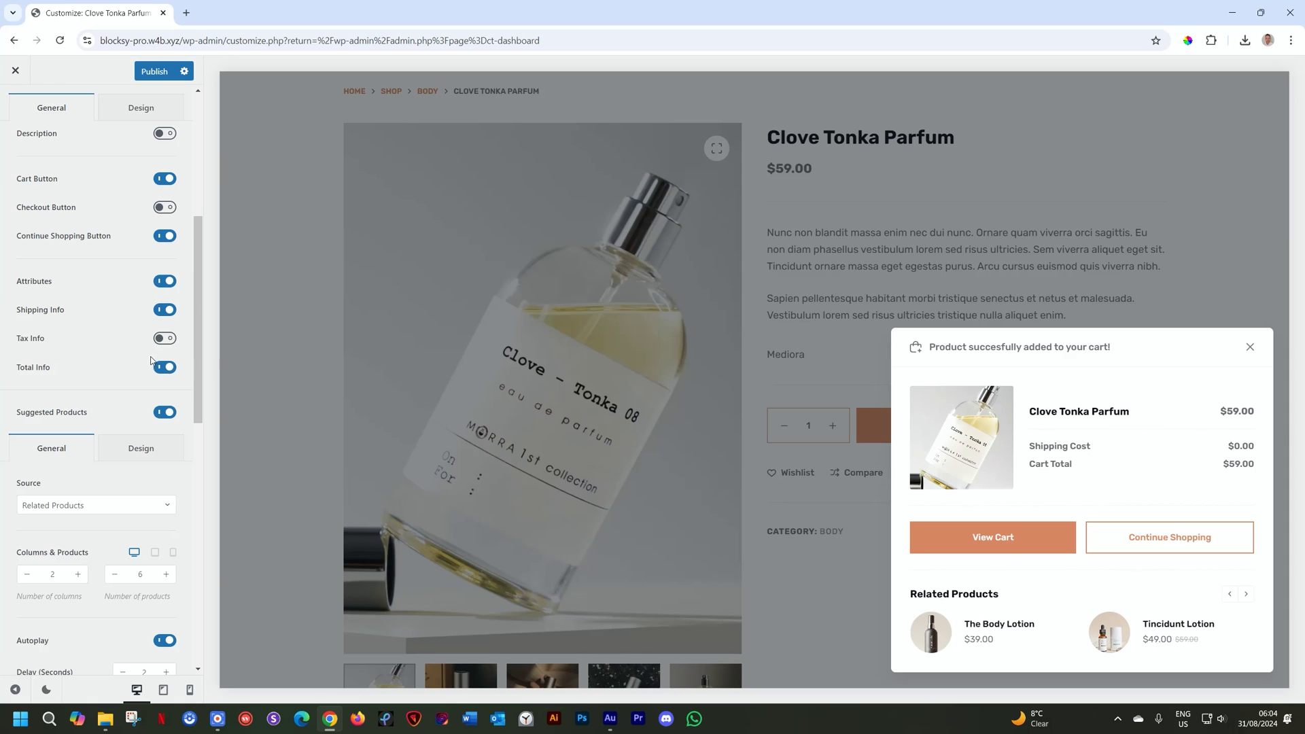
pyautogui.click(163, 339)
pyautogui.click(163, 339)
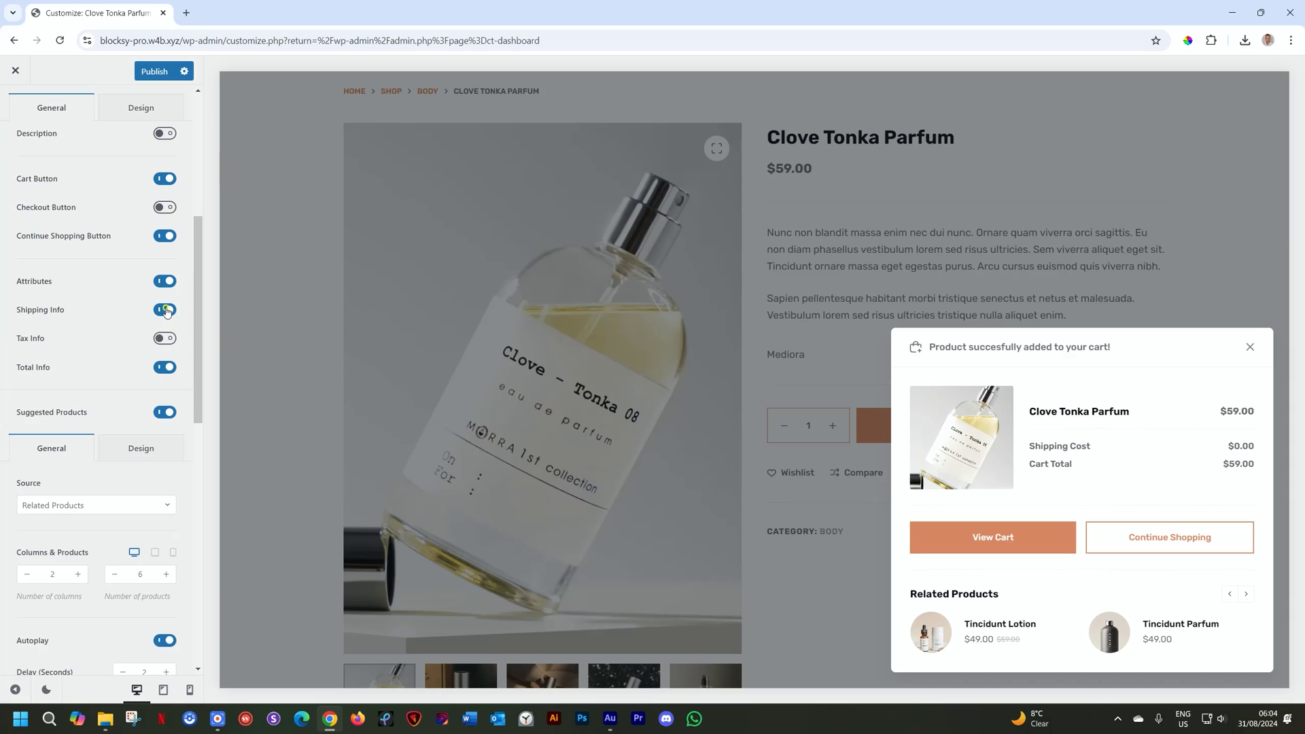
pyautogui.click(166, 310)
pyautogui.click(166, 310)
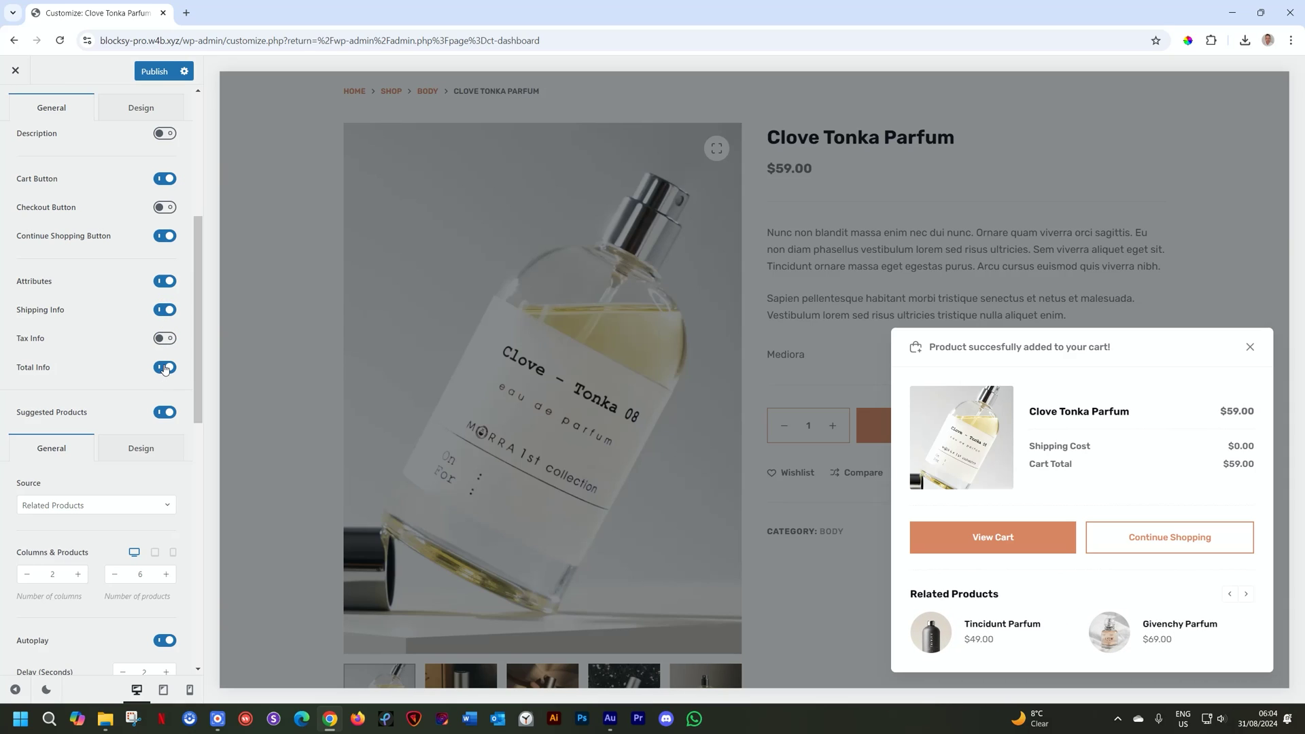
pyautogui.moveTo(197, 337); pyautogui.dragTo(202, 423)
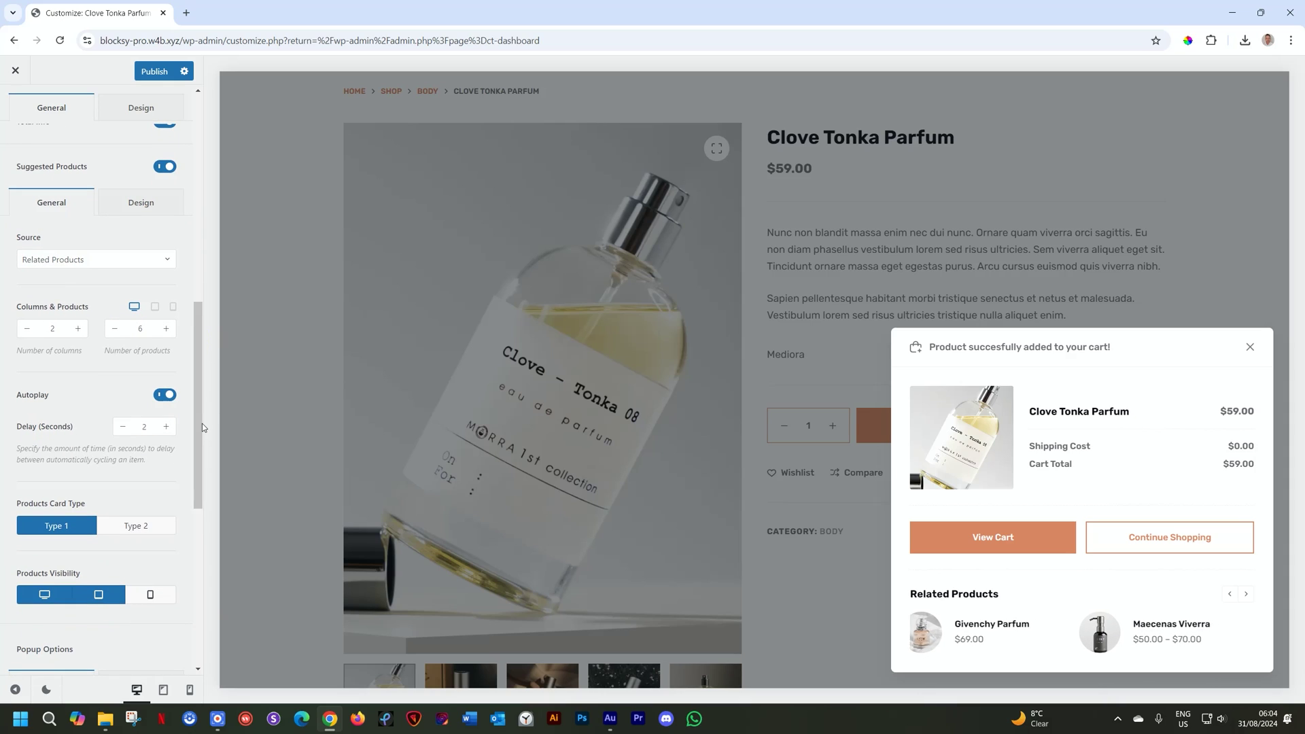
# - Keep Related Products as the suggested source, with 3 columns and 4 products
pyautogui.click(83, 262)
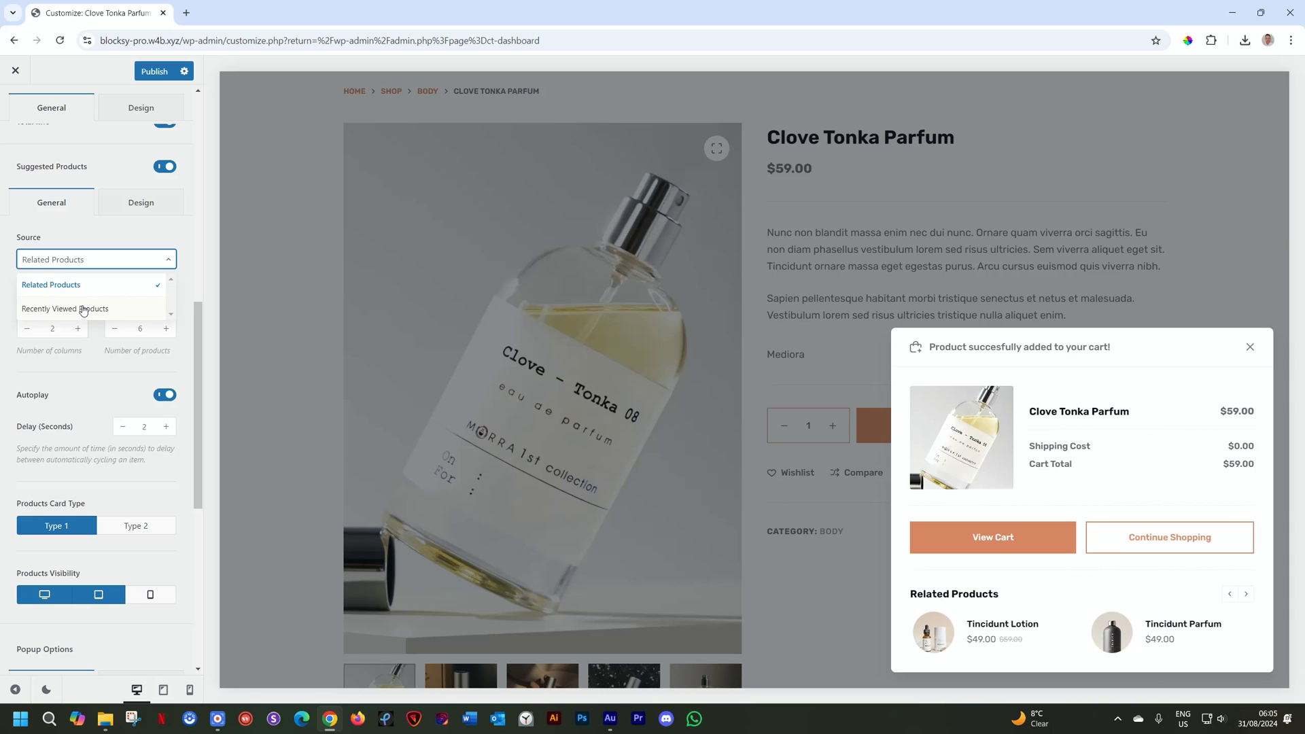
pyautogui.click(145, 299)
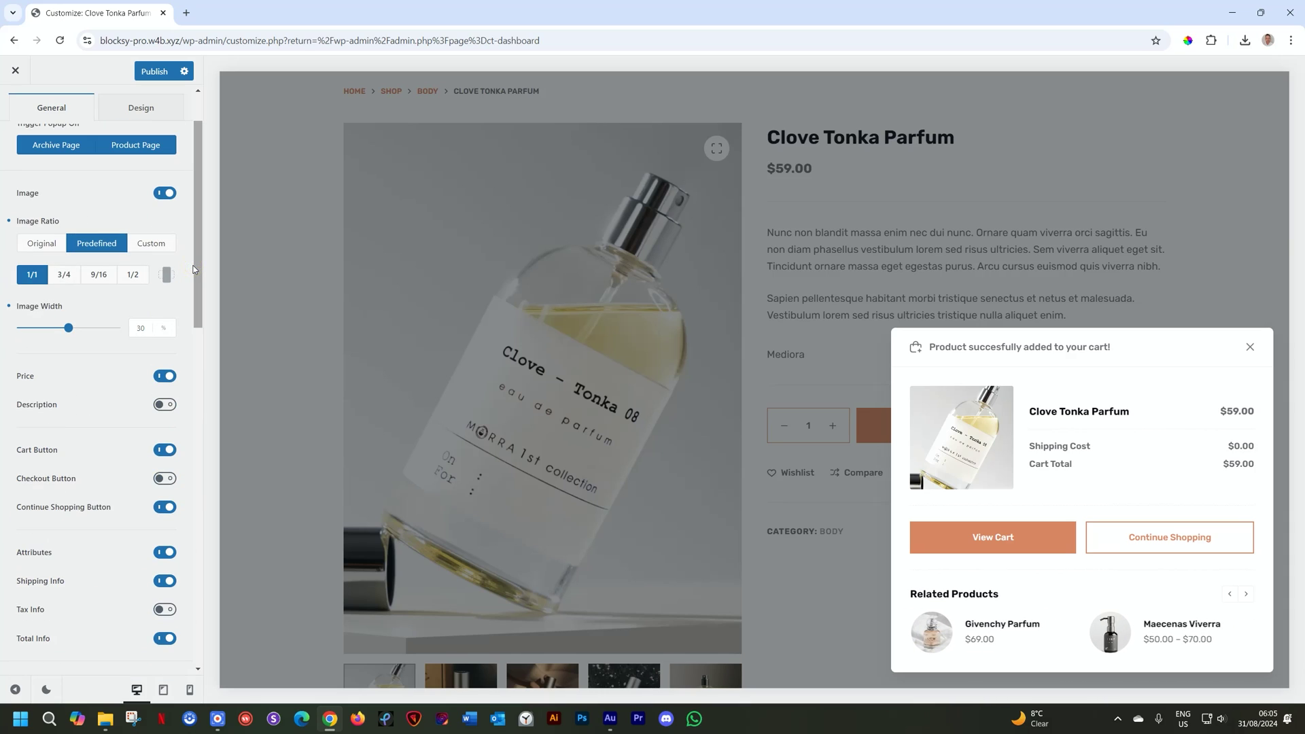
pyautogui.click(78, 274)
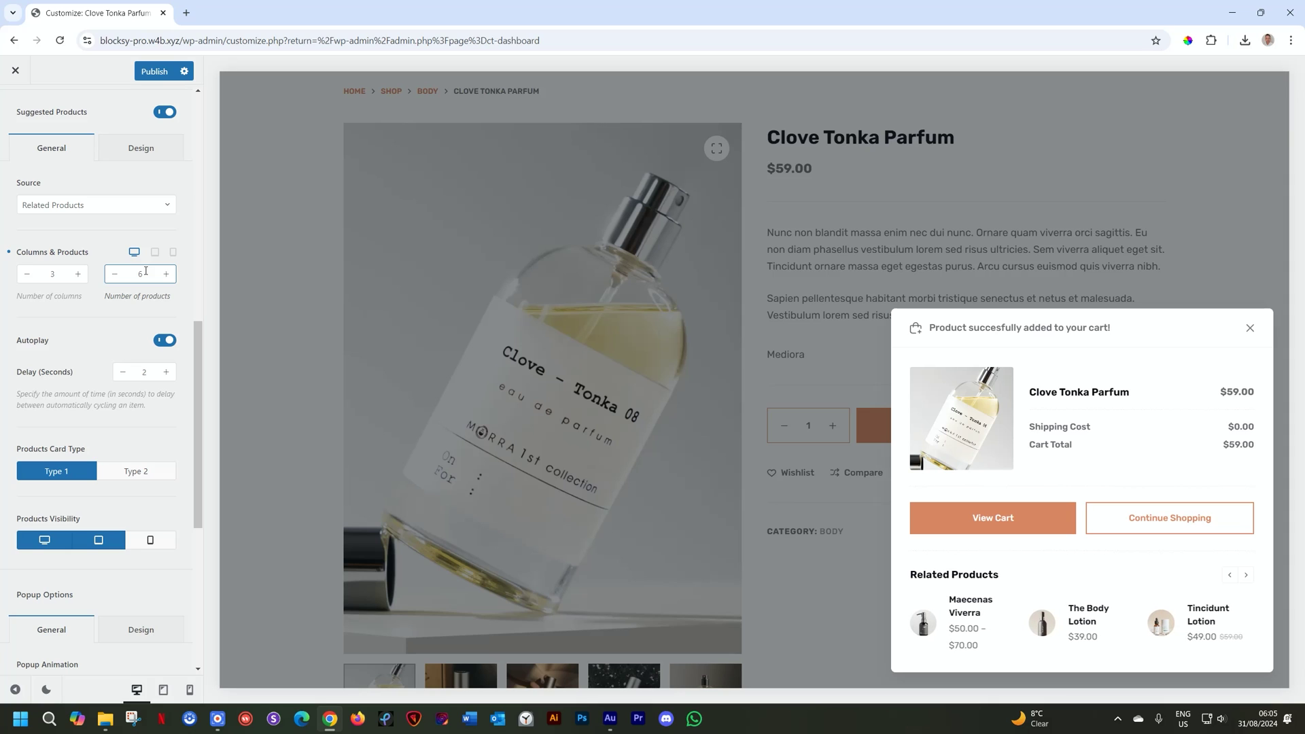
pyautogui.click(108, 275)
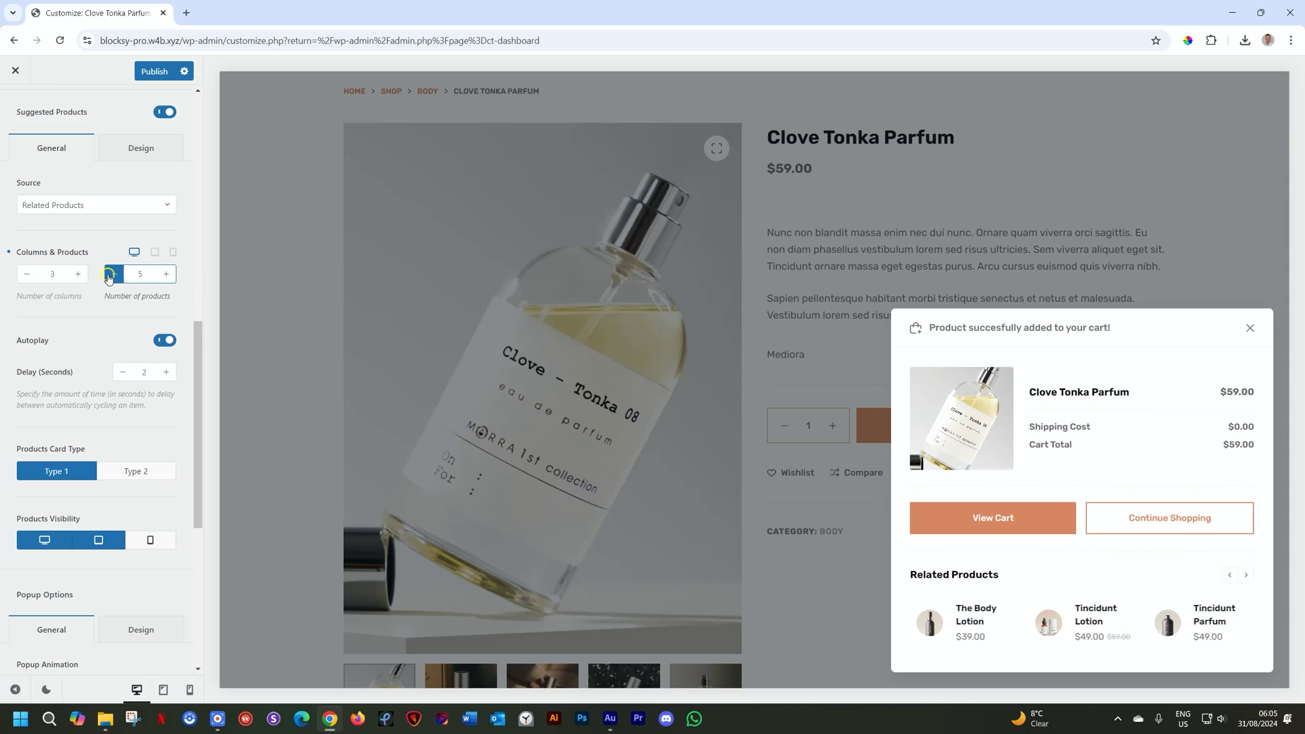
pyautogui.click(109, 275)
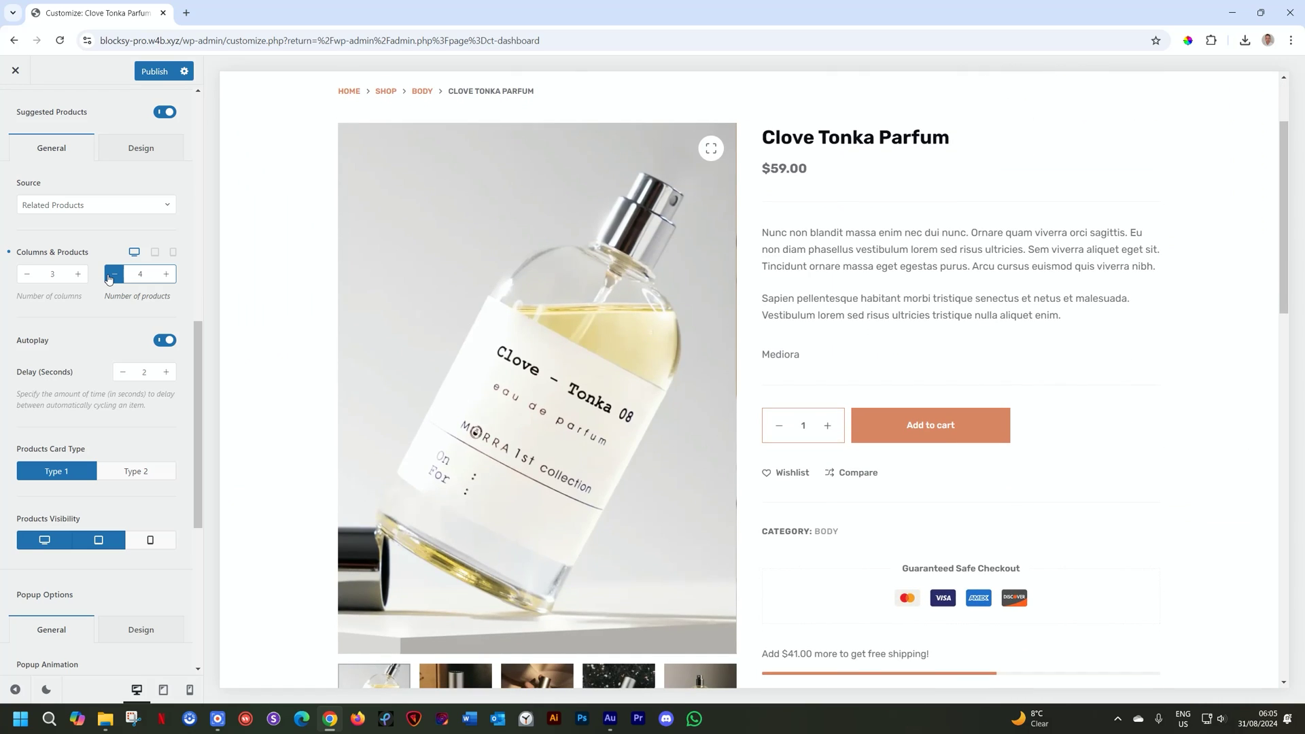
# - Add the parfum to the cart in the preview to show the updated popup
pyautogui.scroll(-2, 1089, 377)
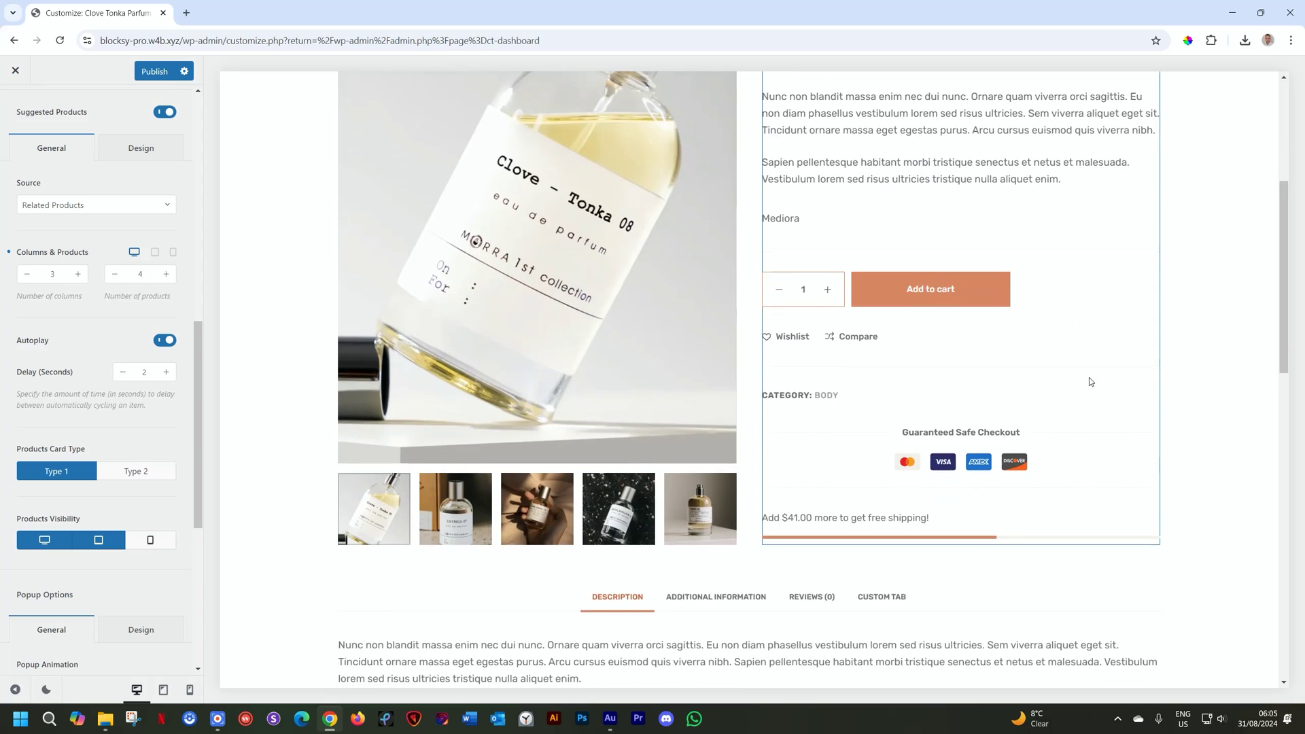
pyautogui.scroll(2, 1090, 378)
pyautogui.click(936, 425)
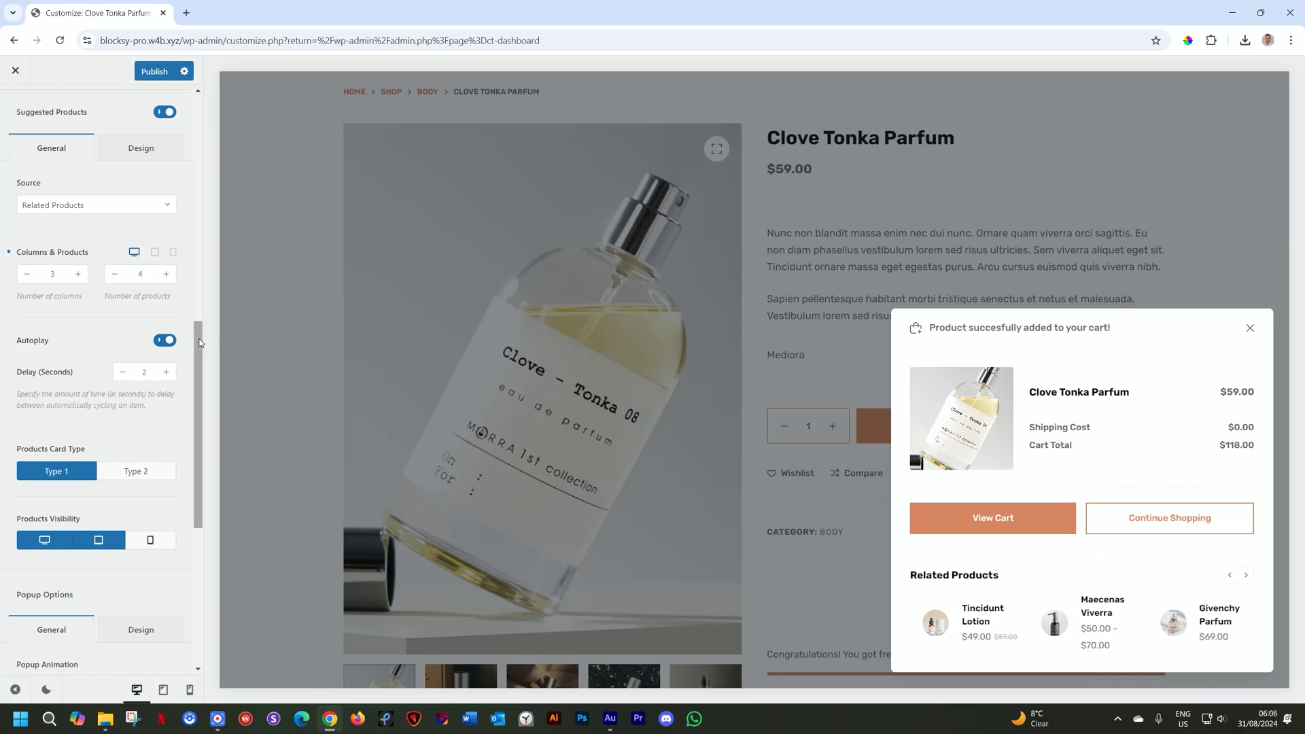
pyautogui.moveTo(200, 348)
pyautogui.mouseDown()
pyautogui.moveTo(201, 361)
pyautogui.moveTo(202, 306)
pyautogui.moveTo(202, 325)
pyautogui.mouseUp()
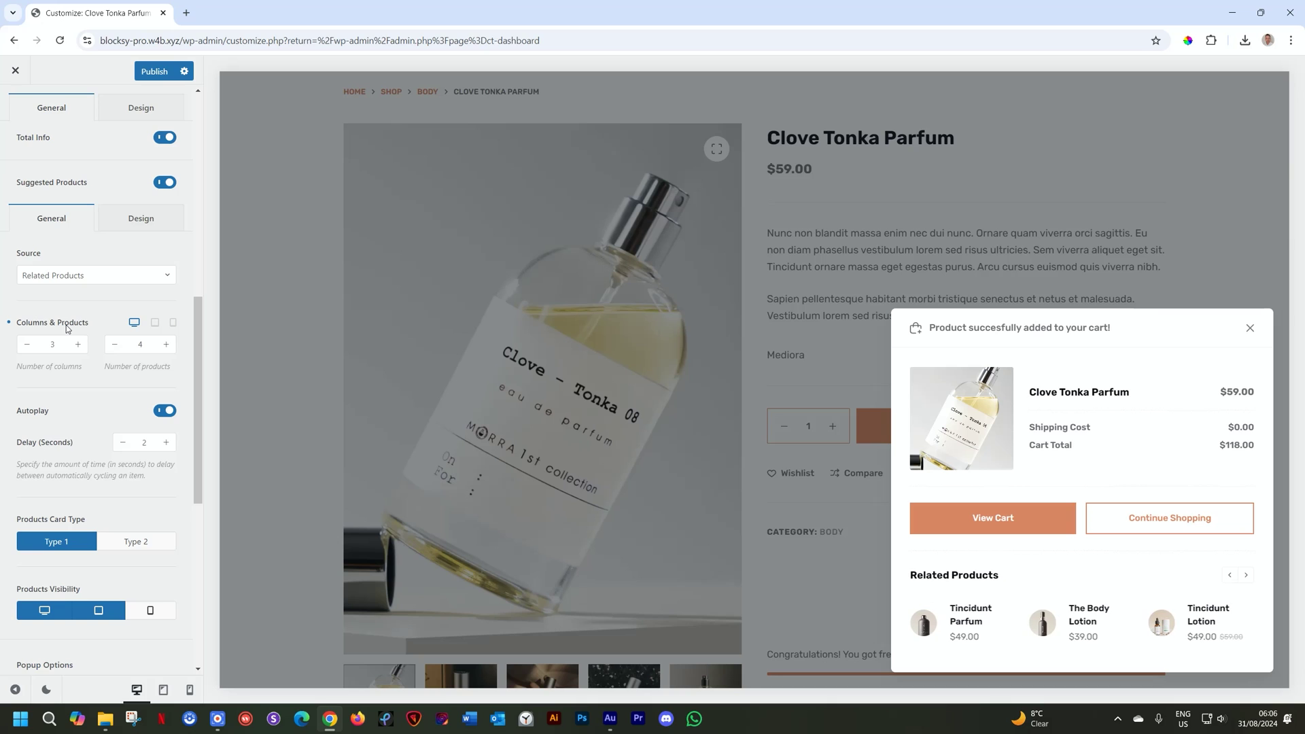
pyautogui.click(155, 325)
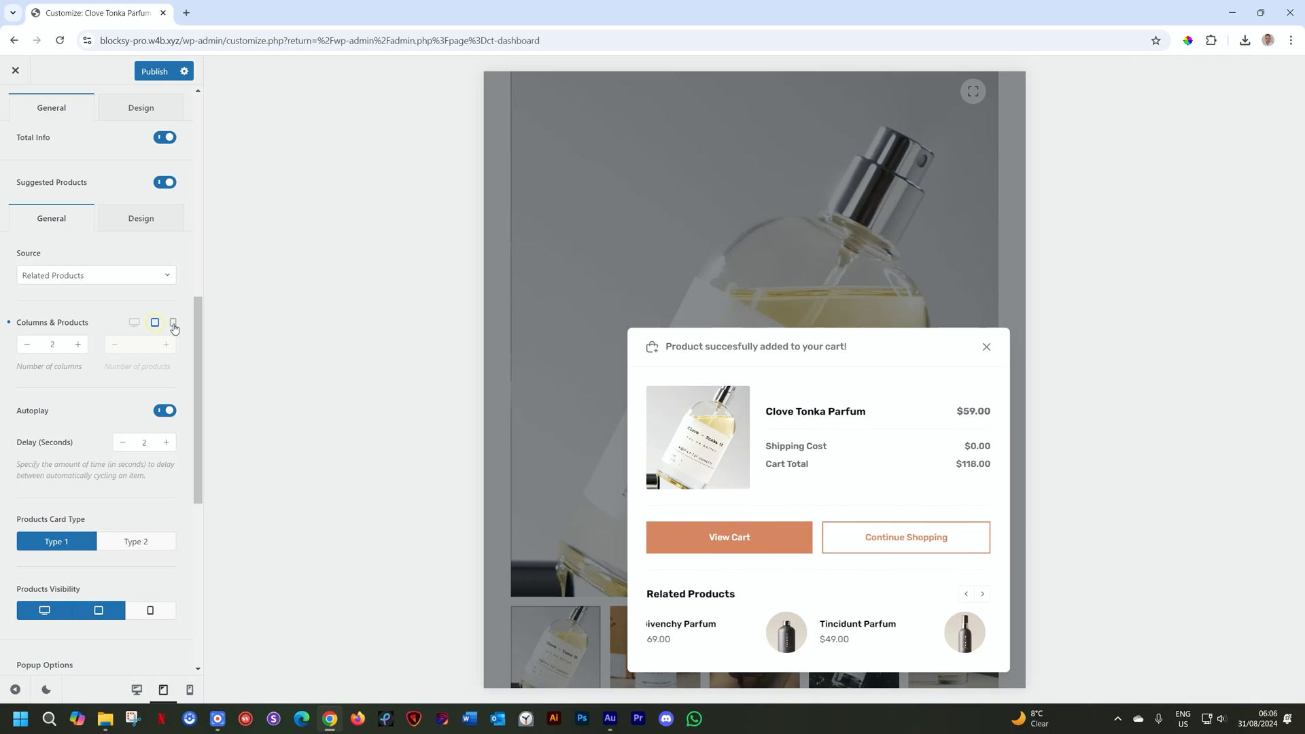
pyautogui.click(154, 324)
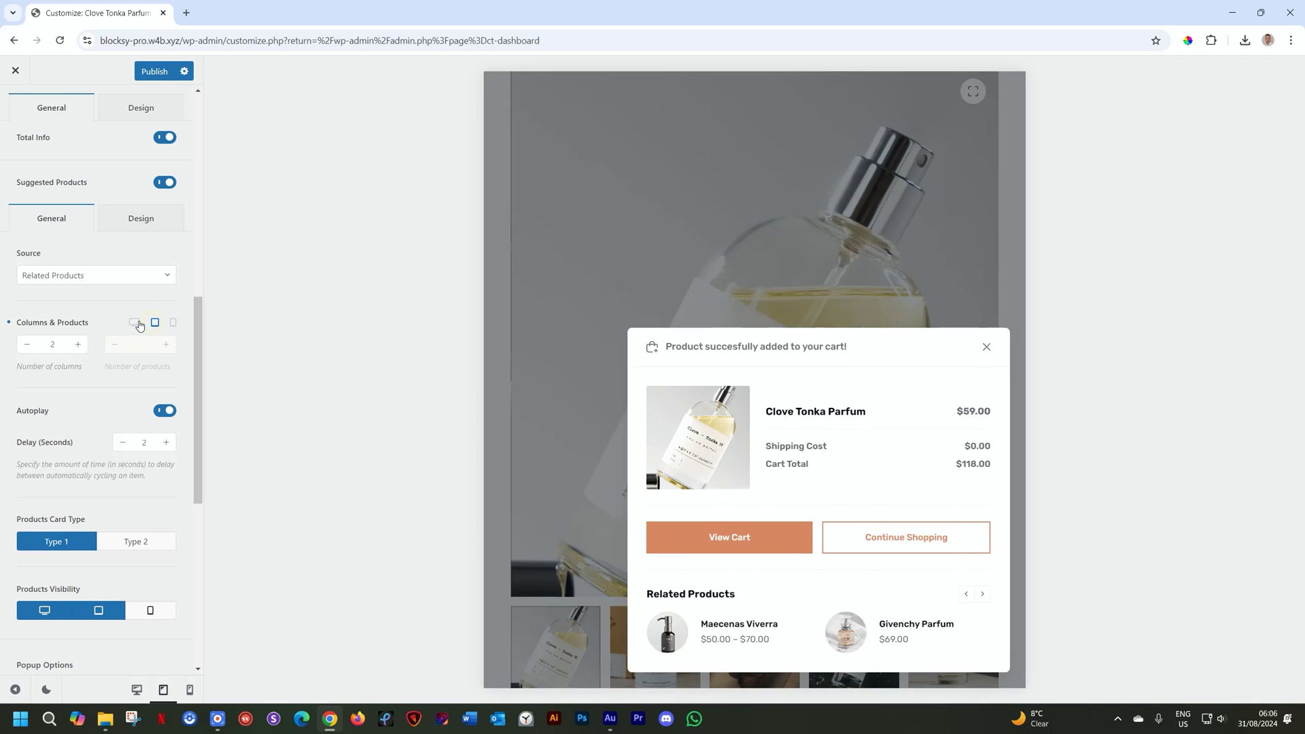
pyautogui.click(135, 323)
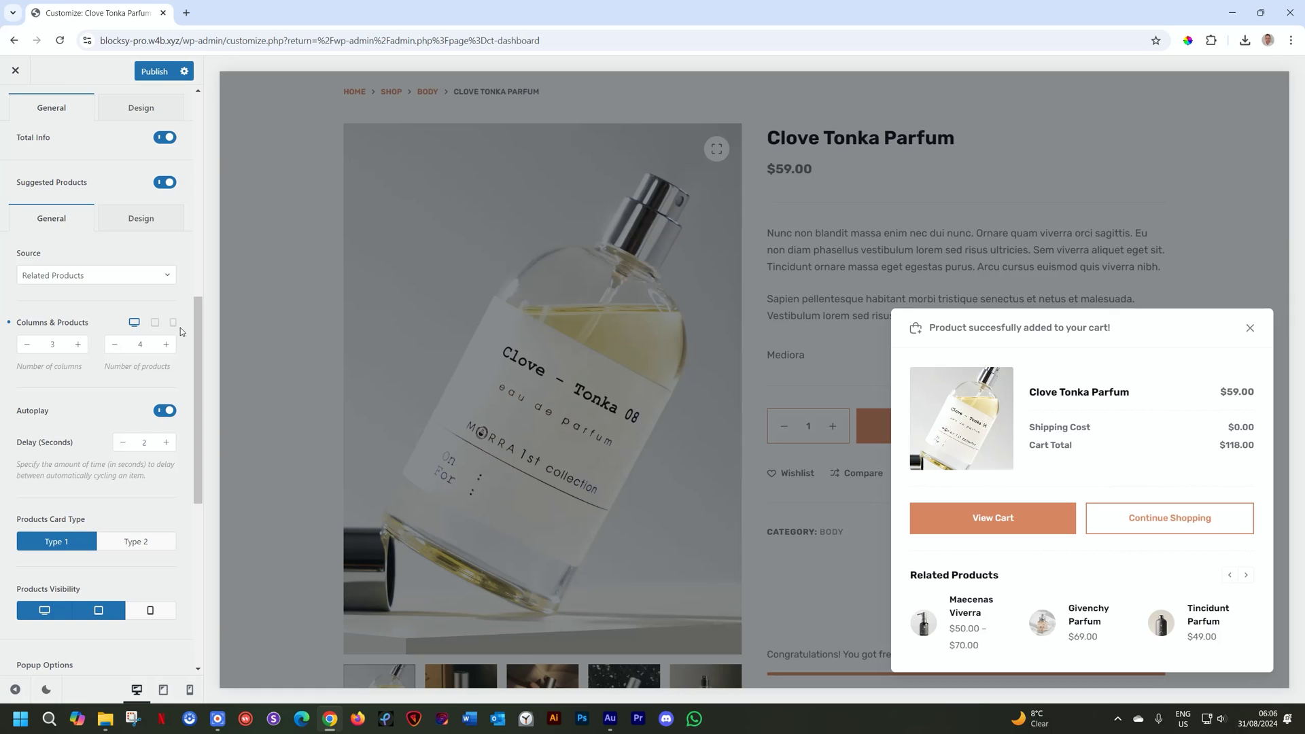
pyautogui.moveTo(198, 396); pyautogui.dragTo(198, 442)
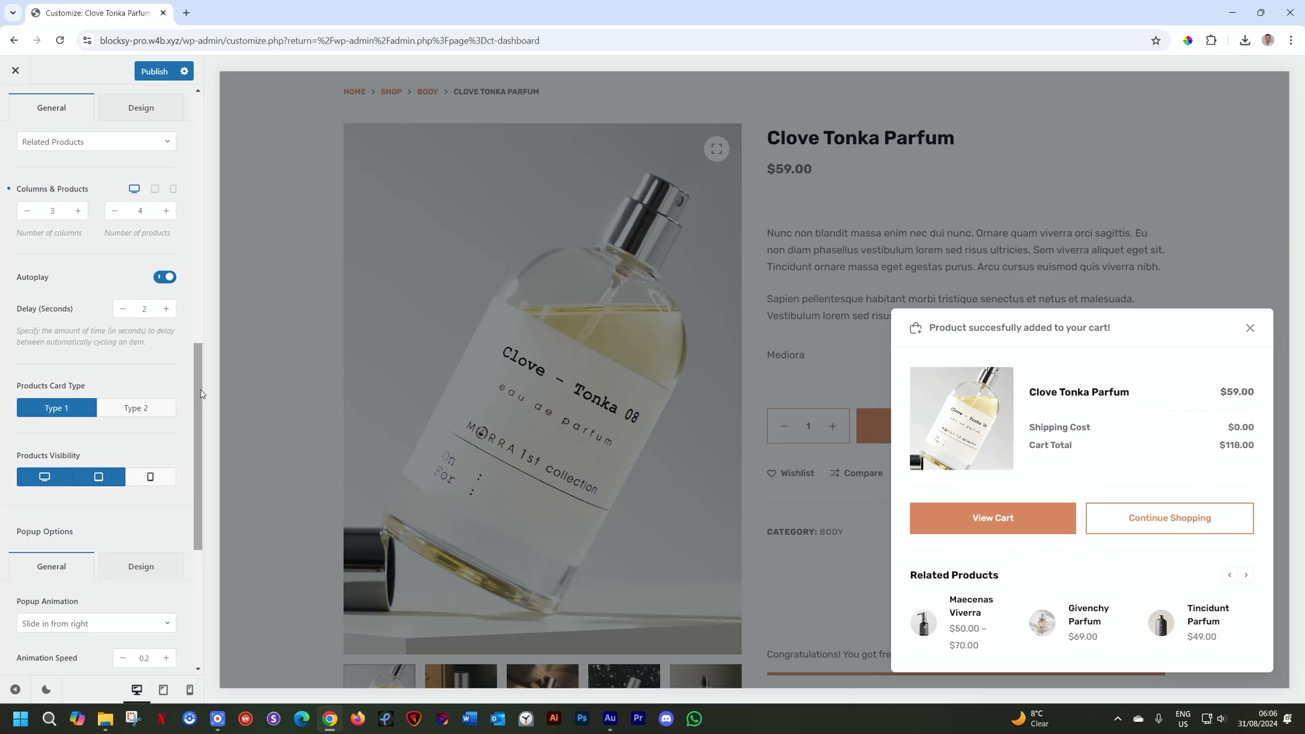
pyautogui.scroll(2, 196, 388)
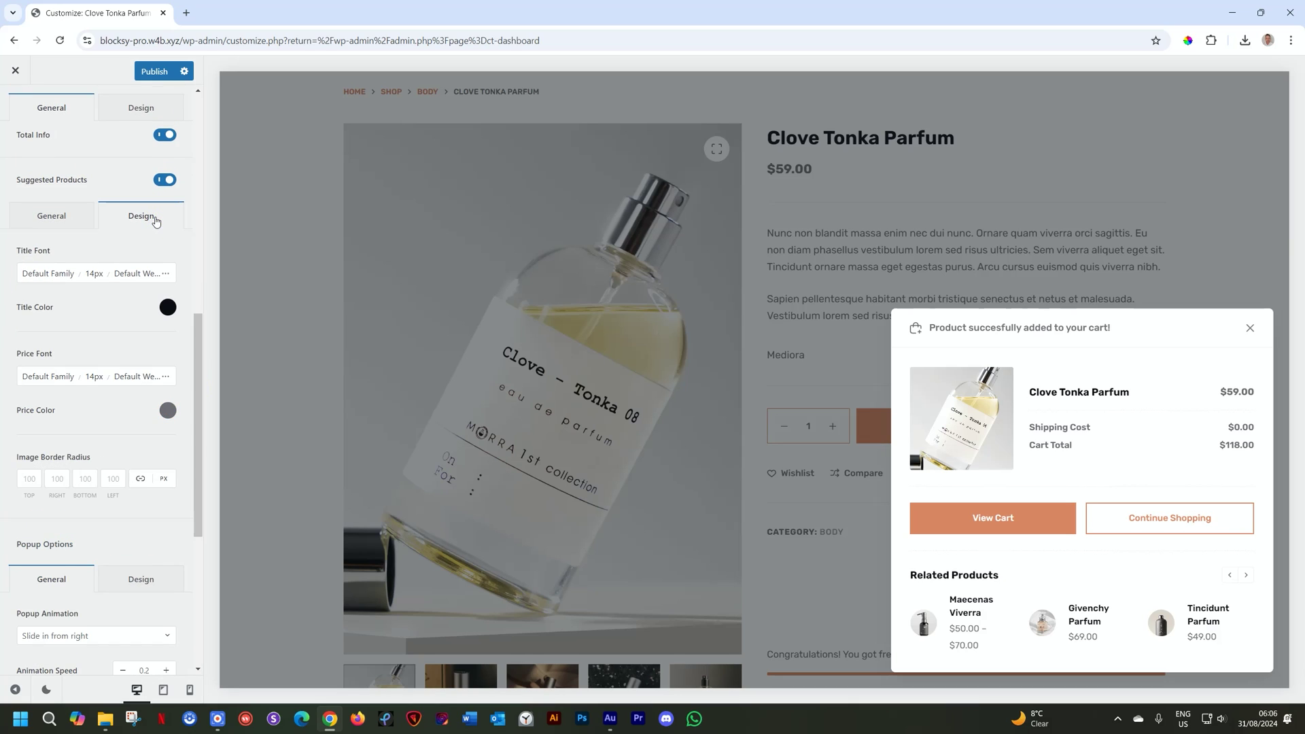
pyautogui.scroll(-2, 120, 297)
pyautogui.scroll(3, 120, 296)
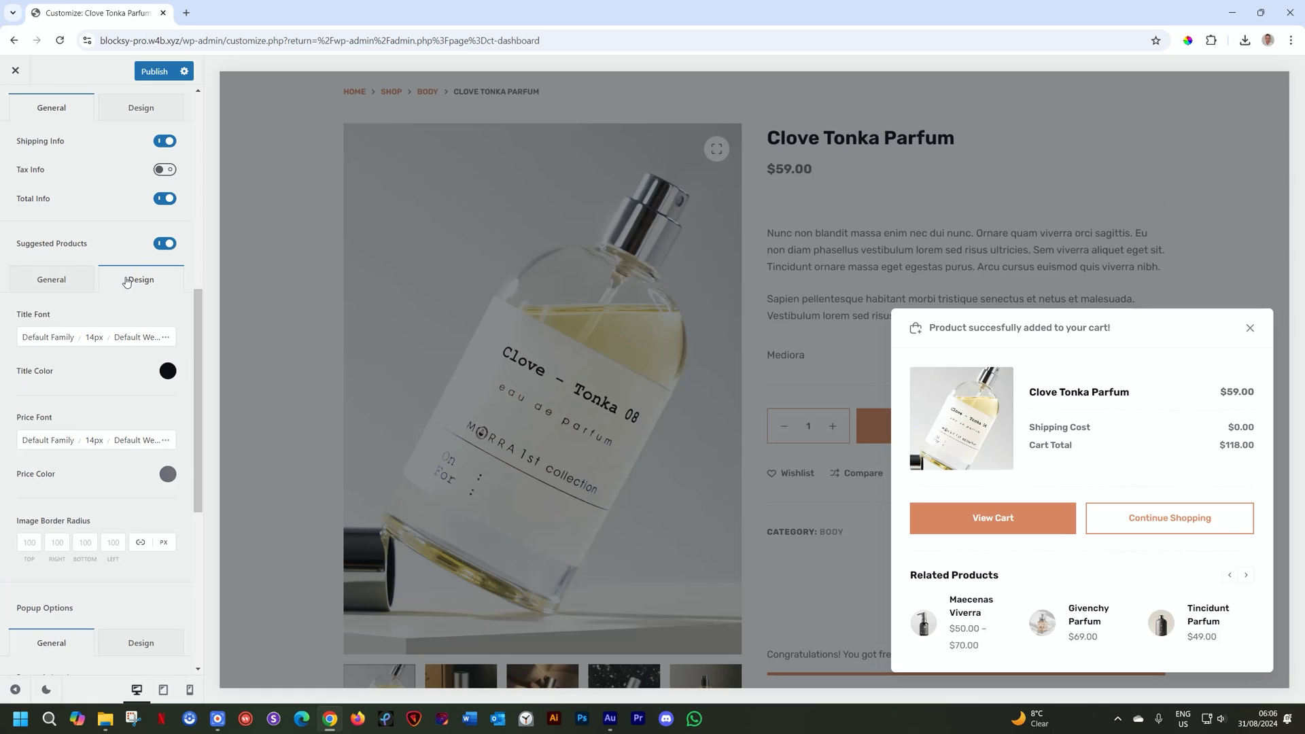
pyautogui.click(56, 280)
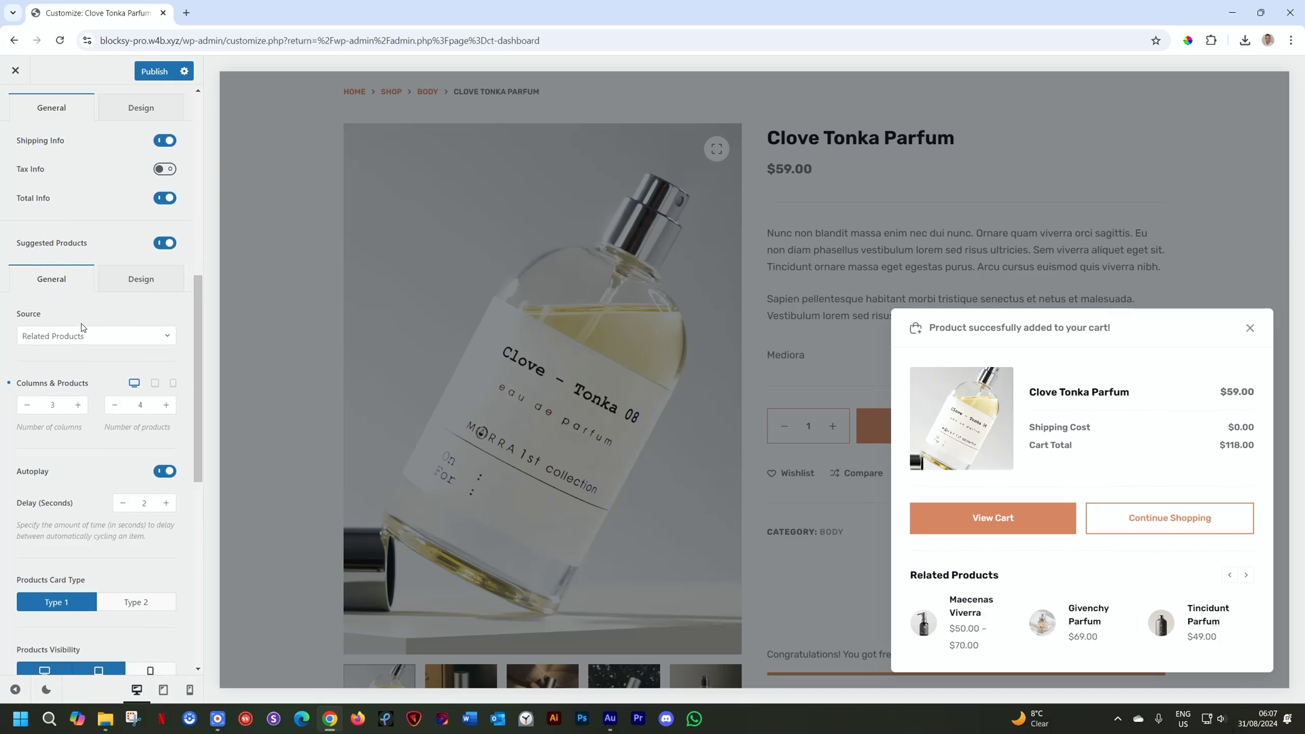
pyautogui.scroll(-3, 75, 330)
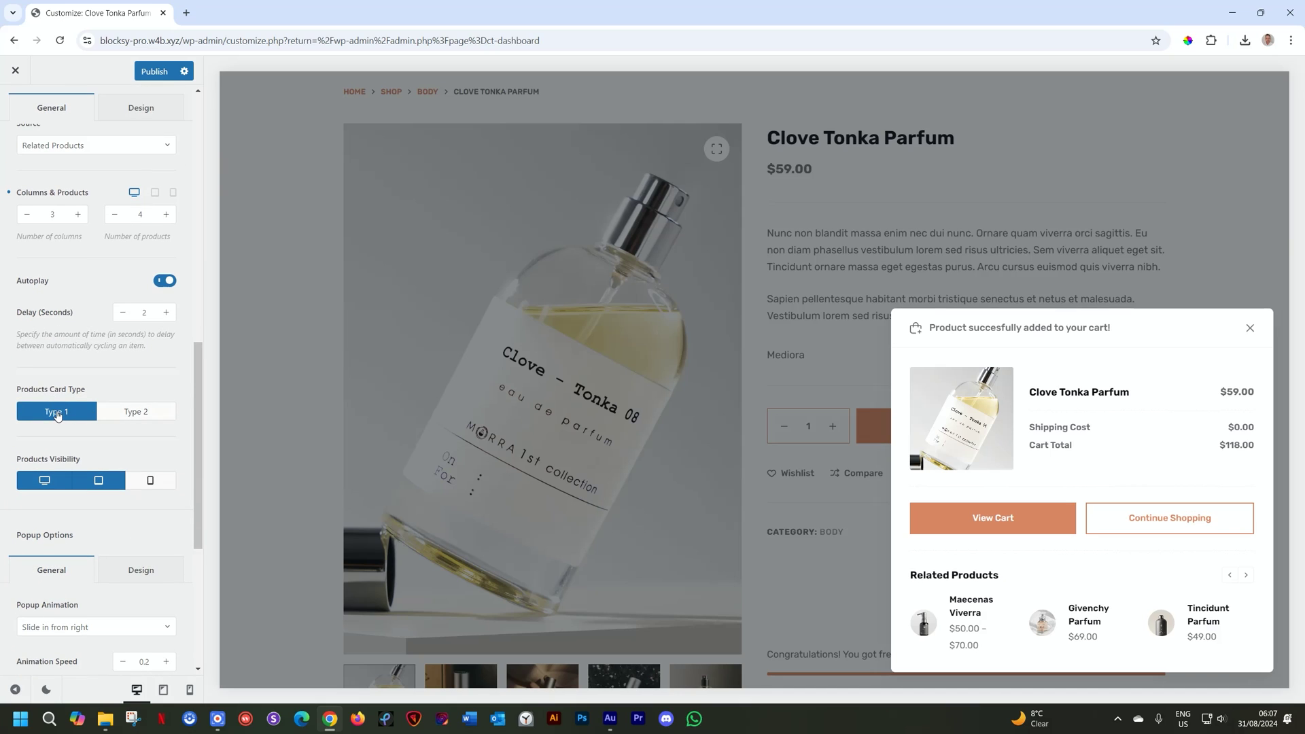
pyautogui.click(133, 413)
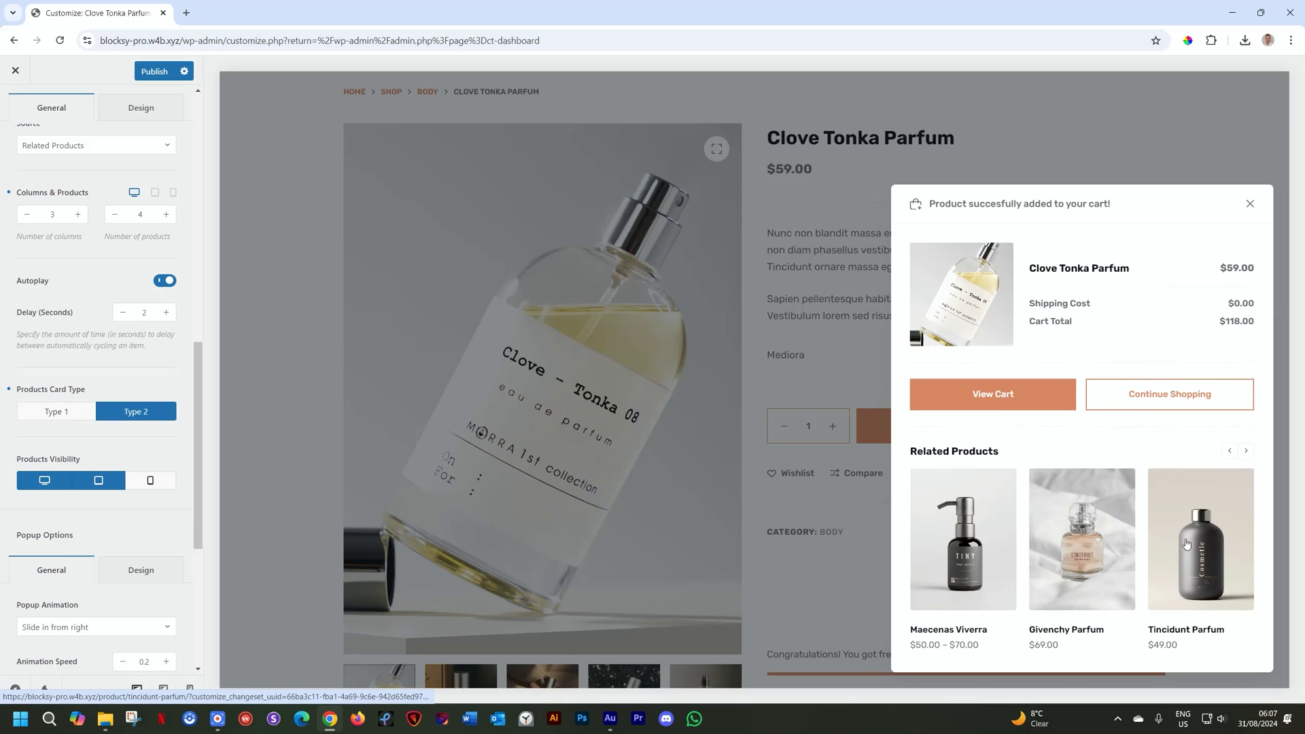
pyautogui.click(67, 413)
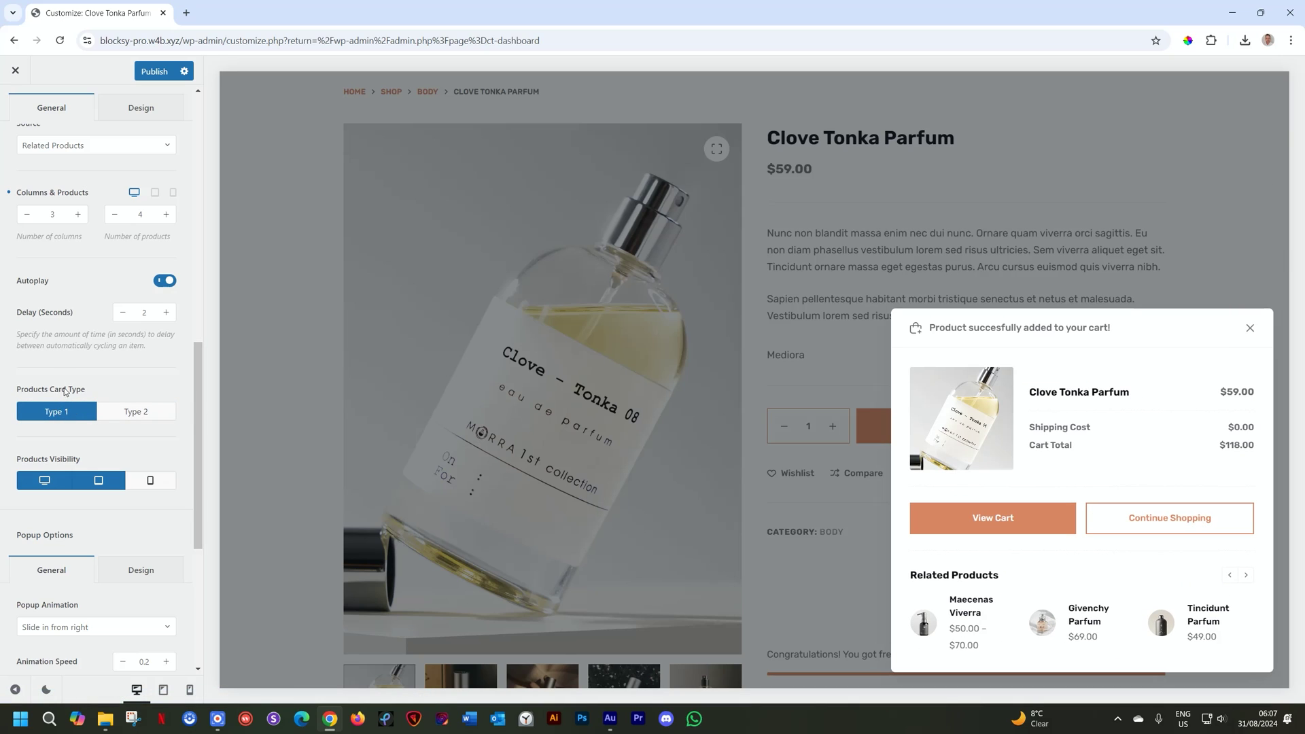
pyautogui.click(133, 416)
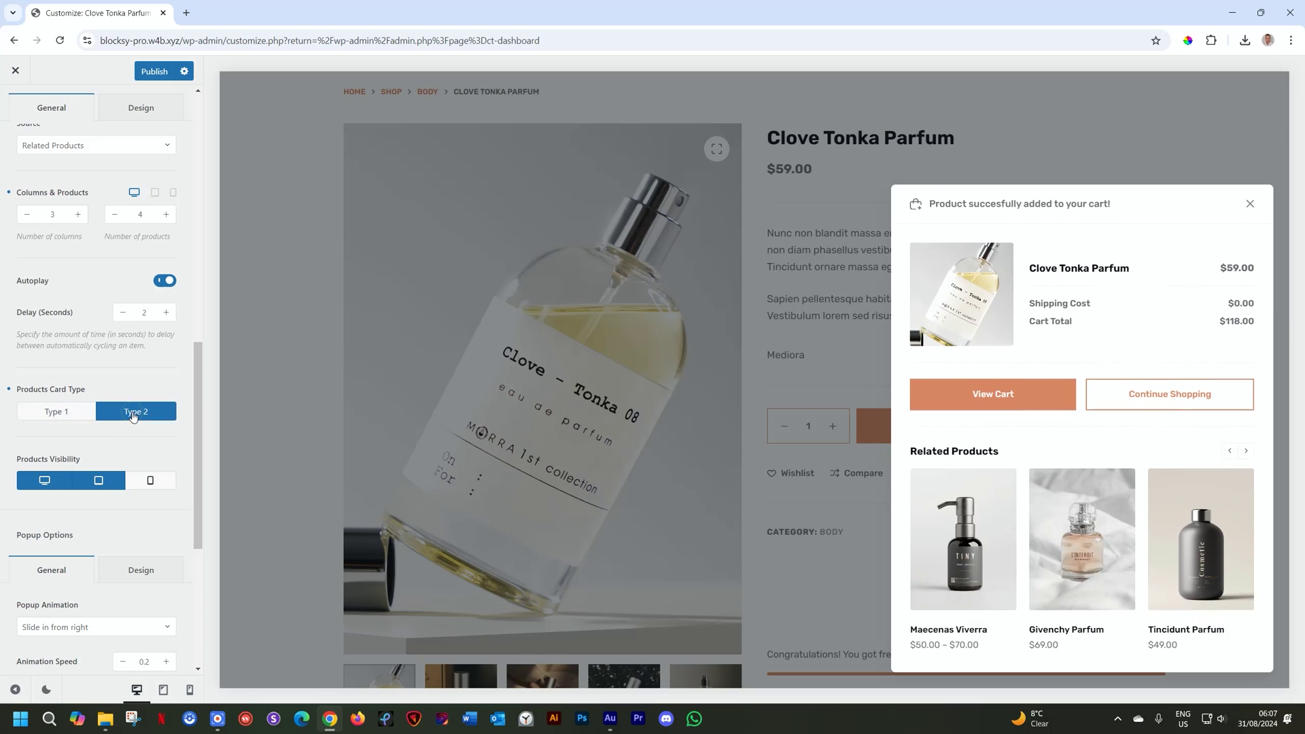
pyautogui.click(51, 418)
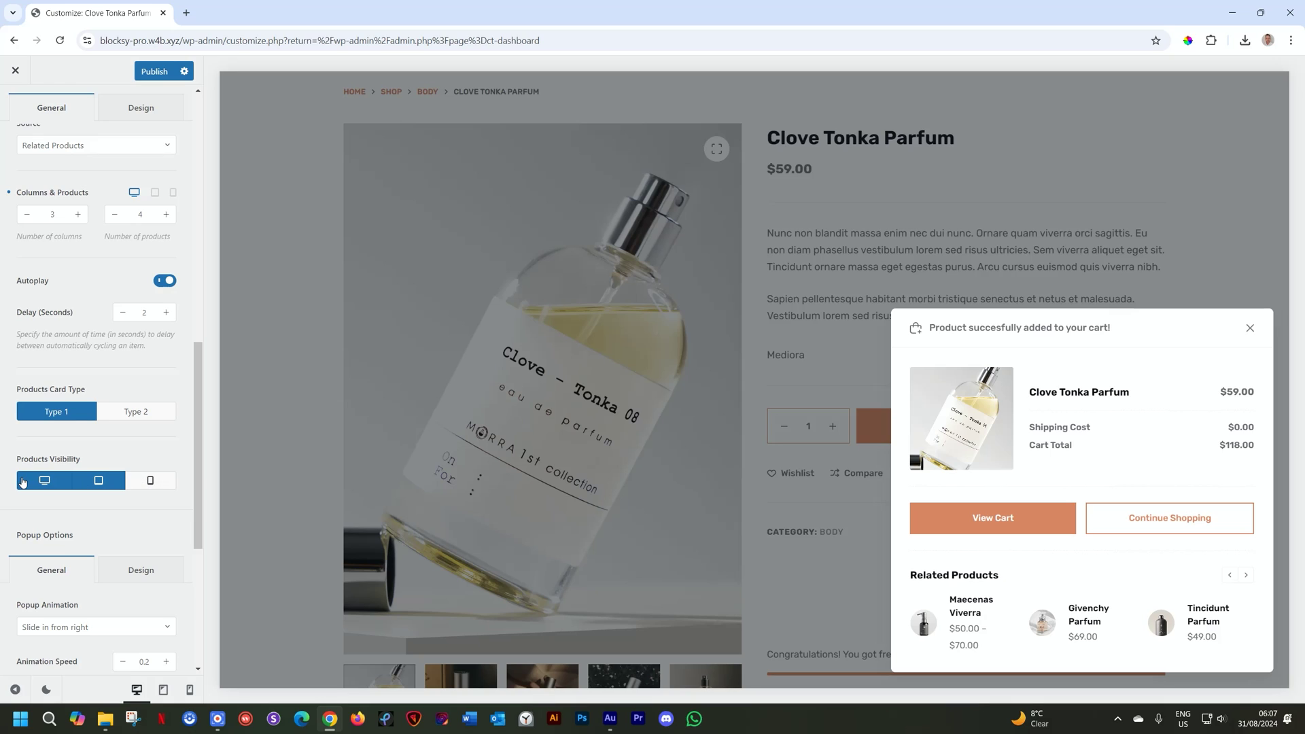
pyautogui.scroll(-2, 95, 431)
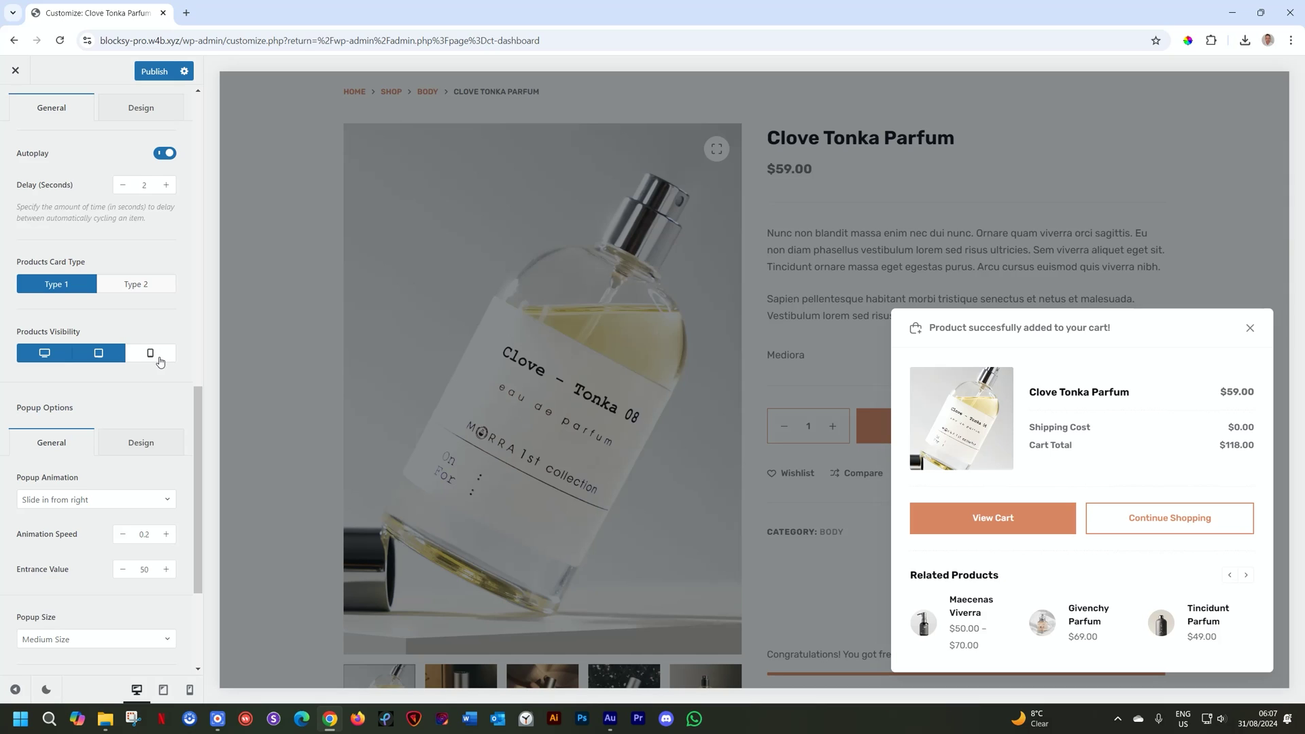
pyautogui.click(190, 690)
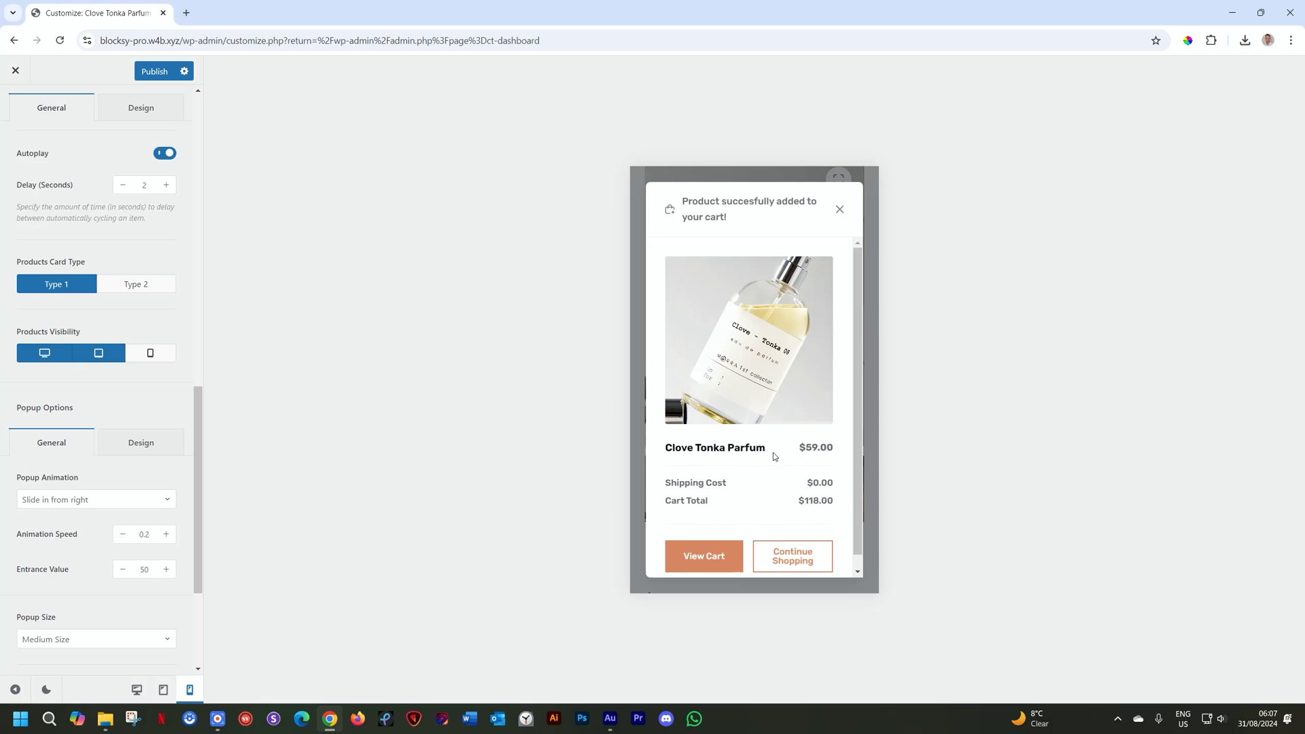
pyautogui.scroll(-1, 775, 457)
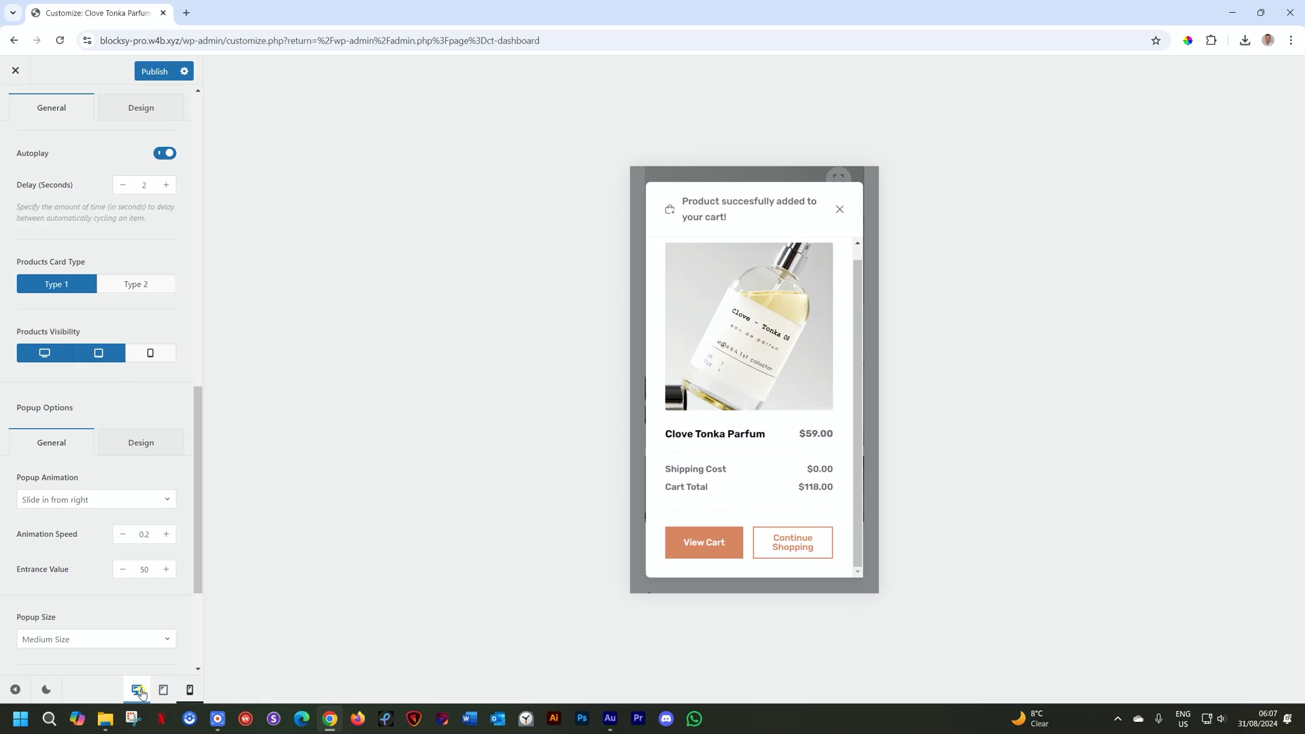
pyautogui.click(136, 690)
# - Keep the Slide in from right animation and set Popup Size to Large Size
pyautogui.scroll(-2, 145, 415)
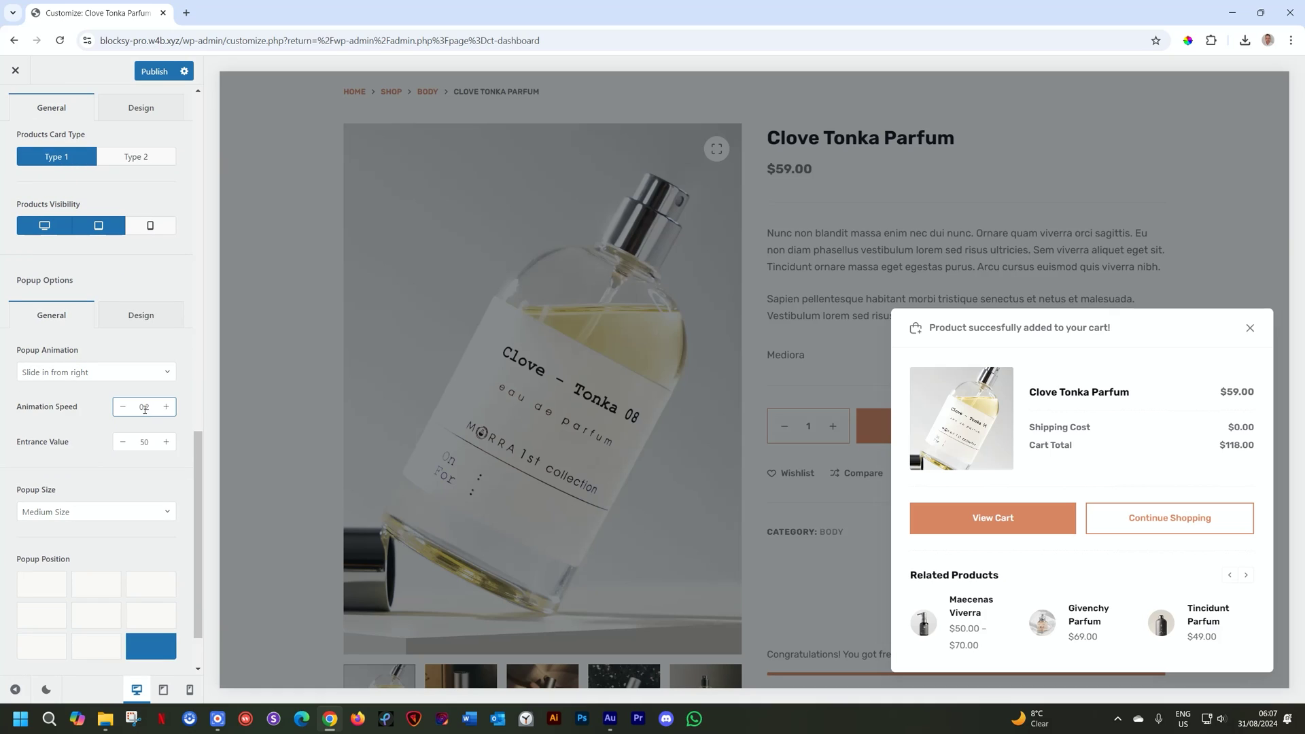
pyautogui.click(54, 373)
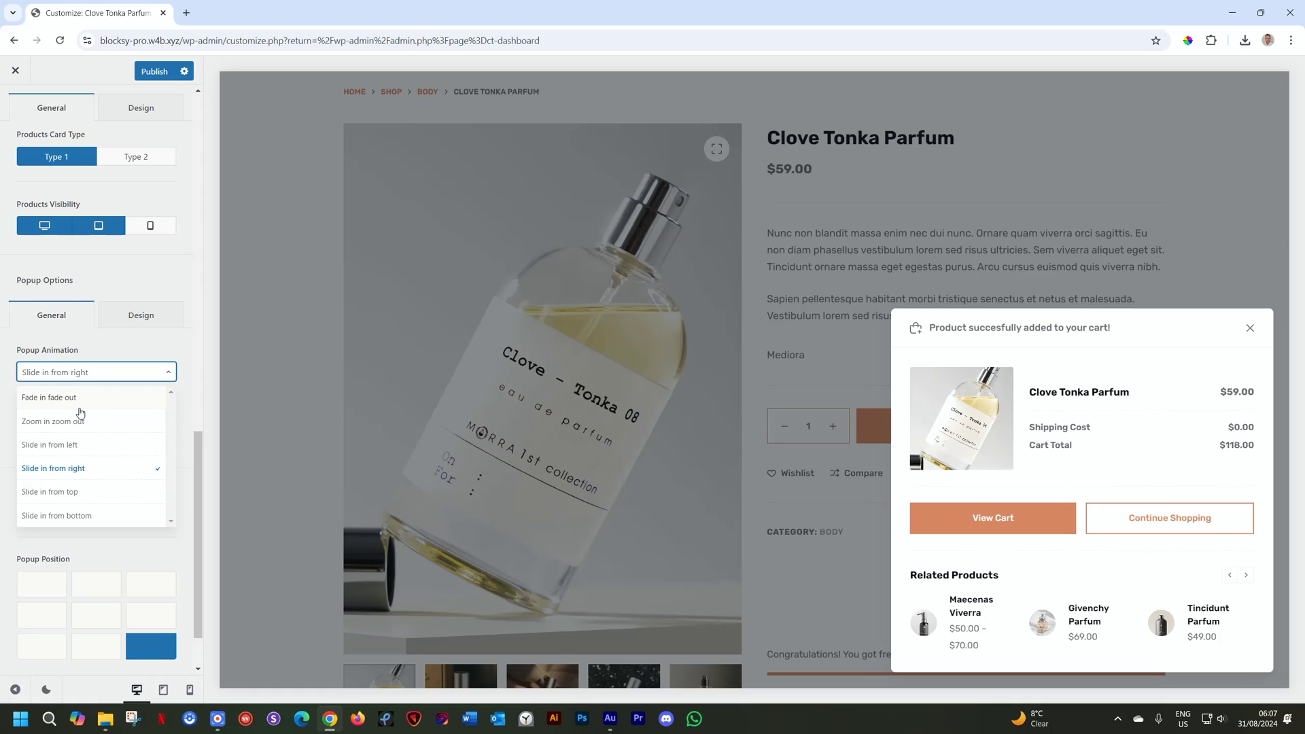
pyautogui.scroll(-1, 79, 413)
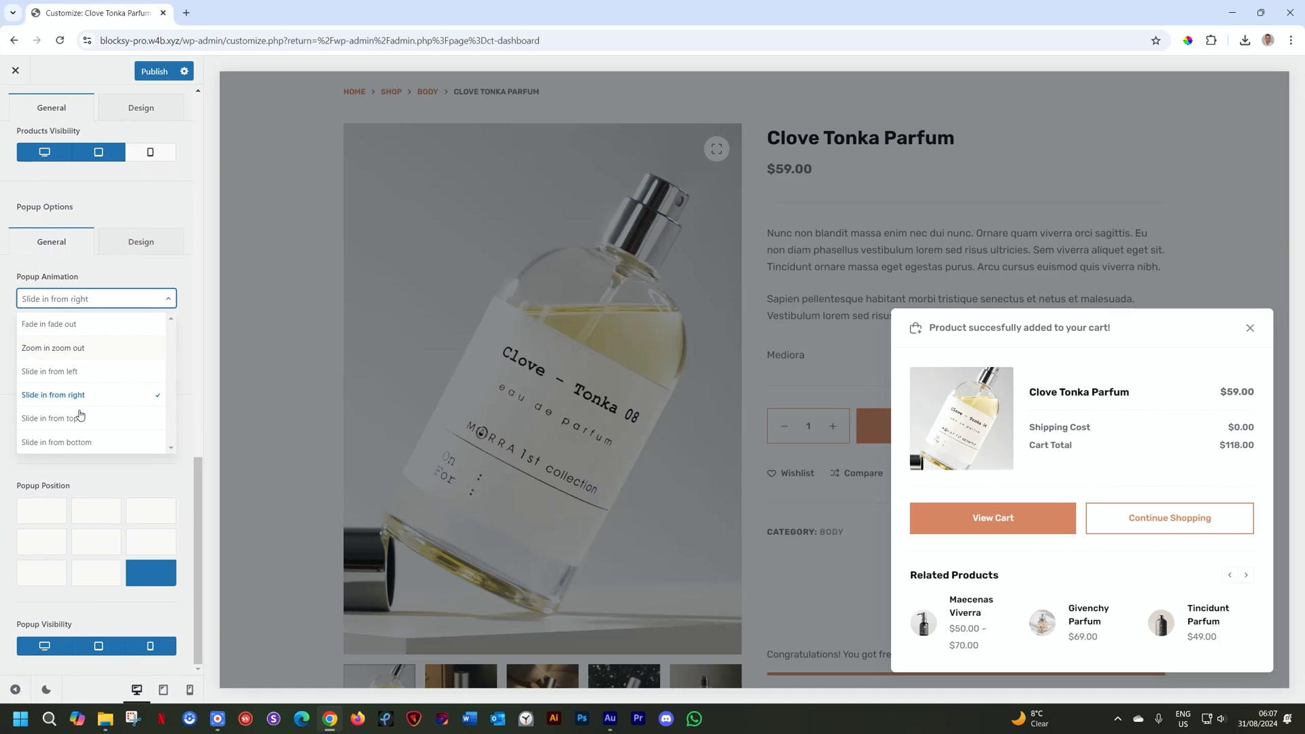
pyautogui.click(102, 299)
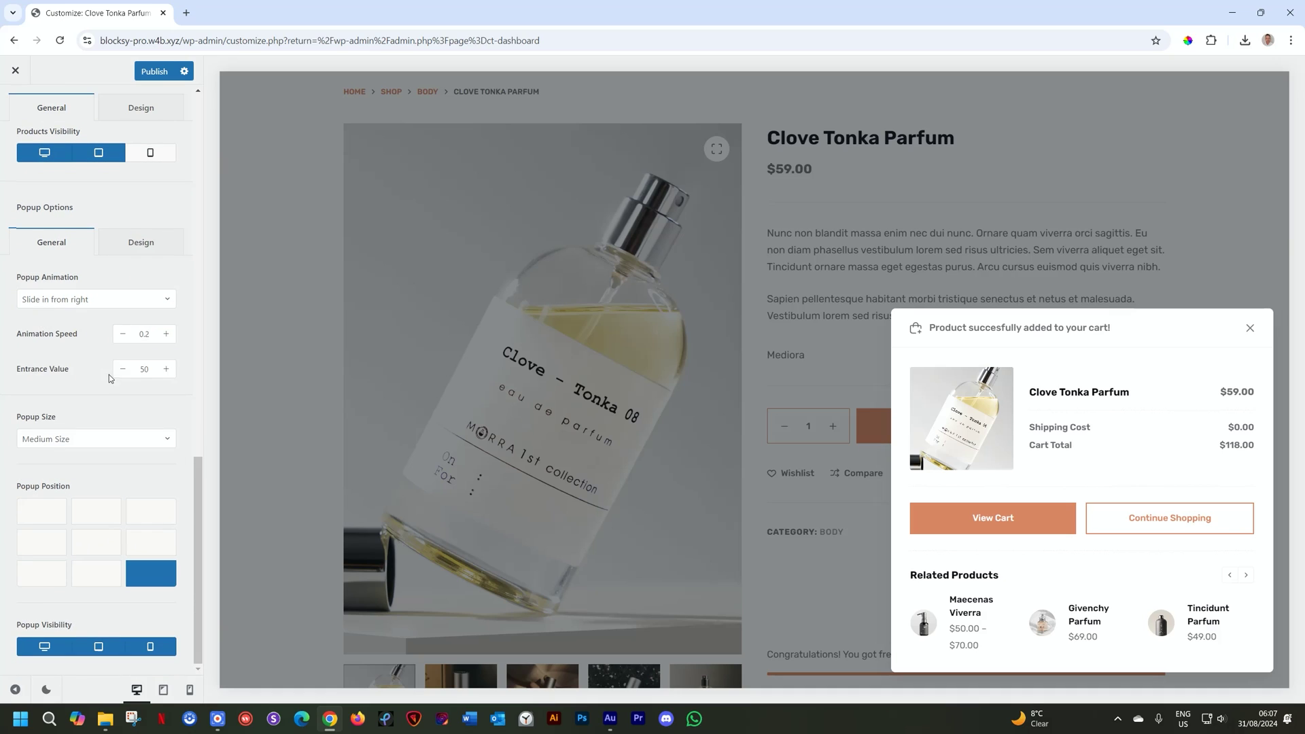
pyautogui.click(153, 439)
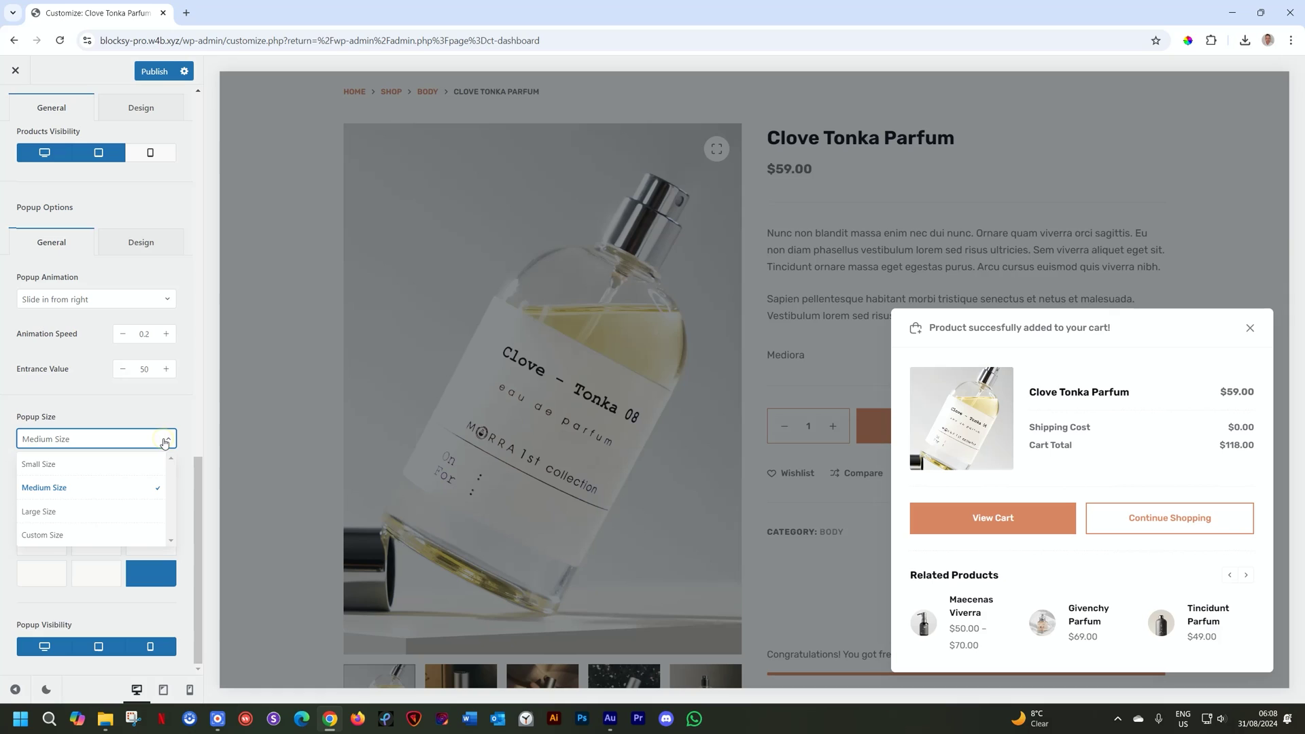
pyautogui.click(93, 464)
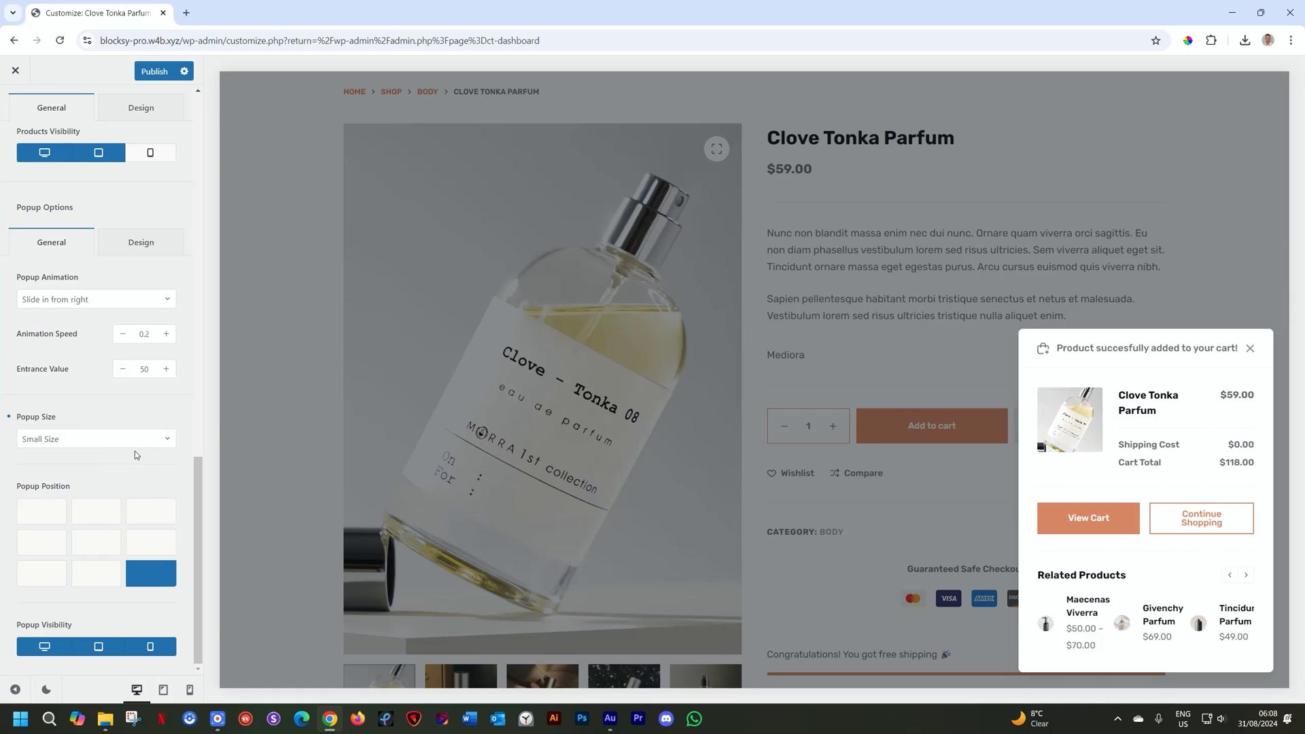
pyautogui.click(163, 441)
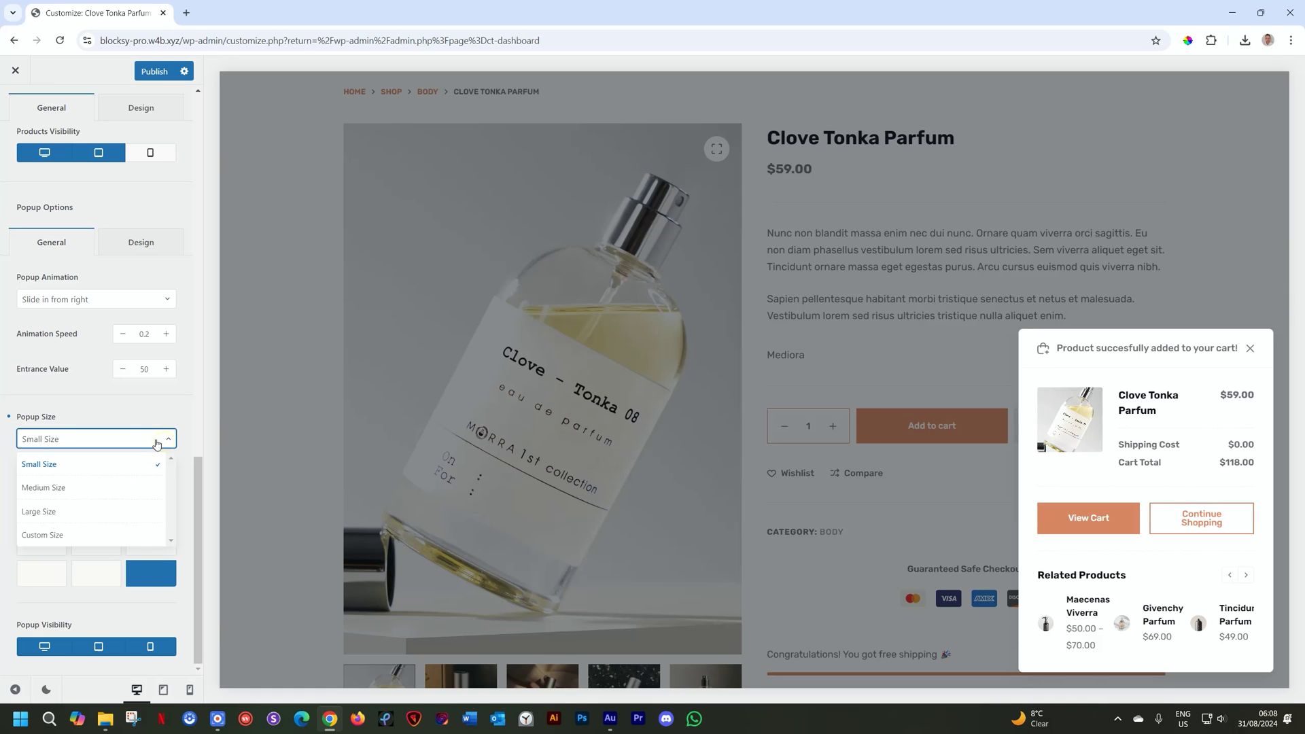
pyautogui.click(53, 514)
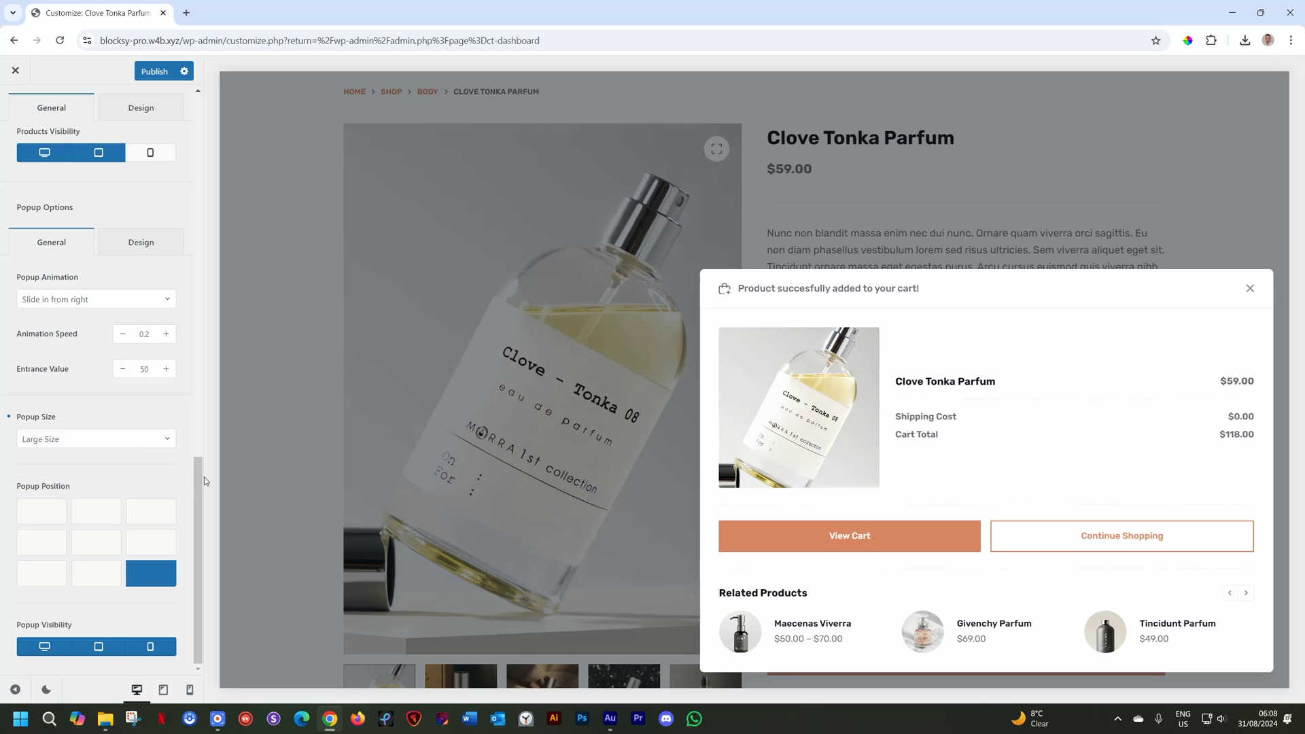
# - After trying several cells, set Popup Position to the bottom-right cell
pyautogui.moveTo(200, 475); pyautogui.dragTo(196, 507)
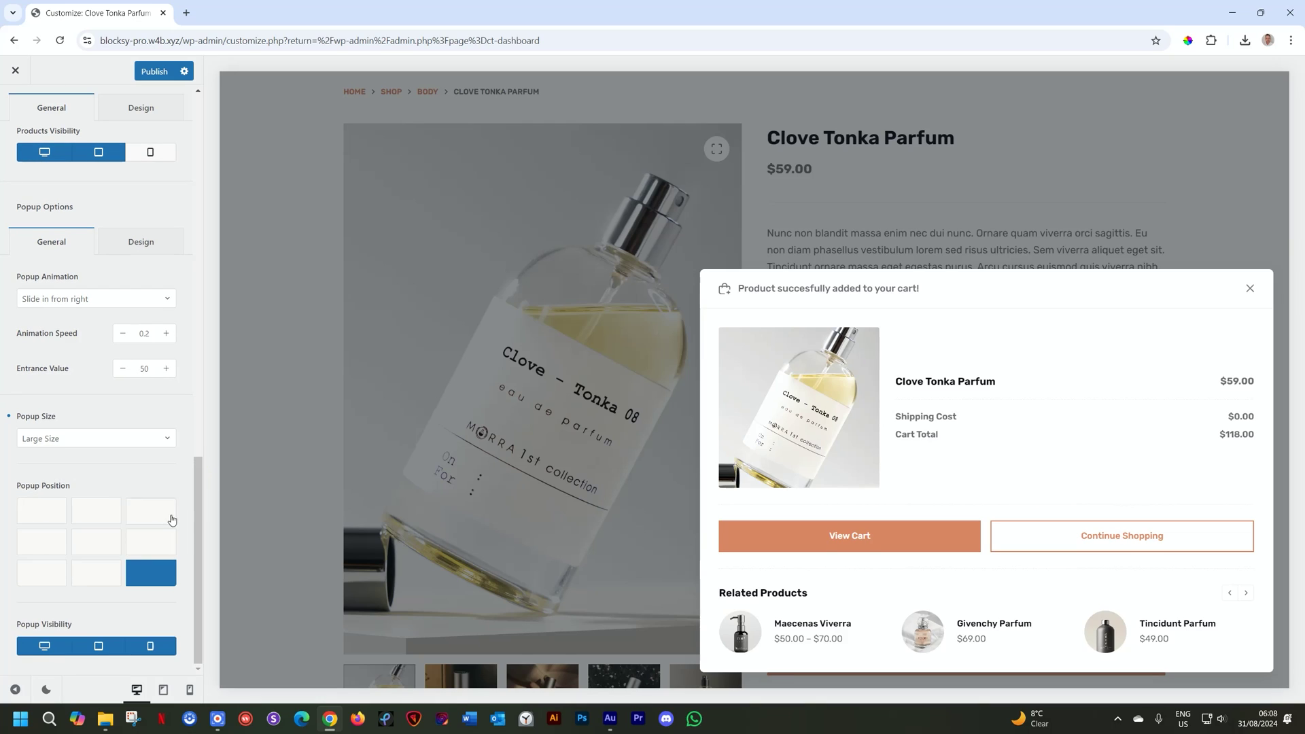
pyautogui.click(45, 516)
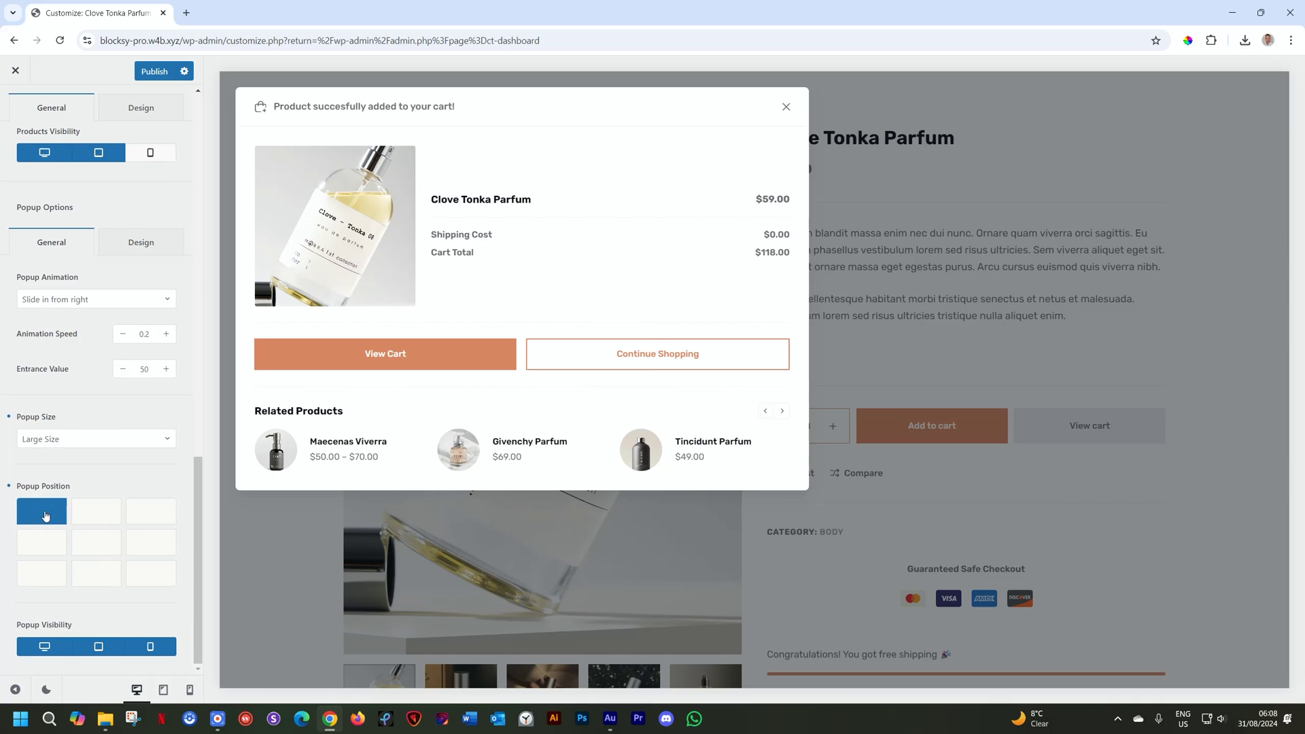
pyautogui.click(109, 514)
pyautogui.click(164, 520)
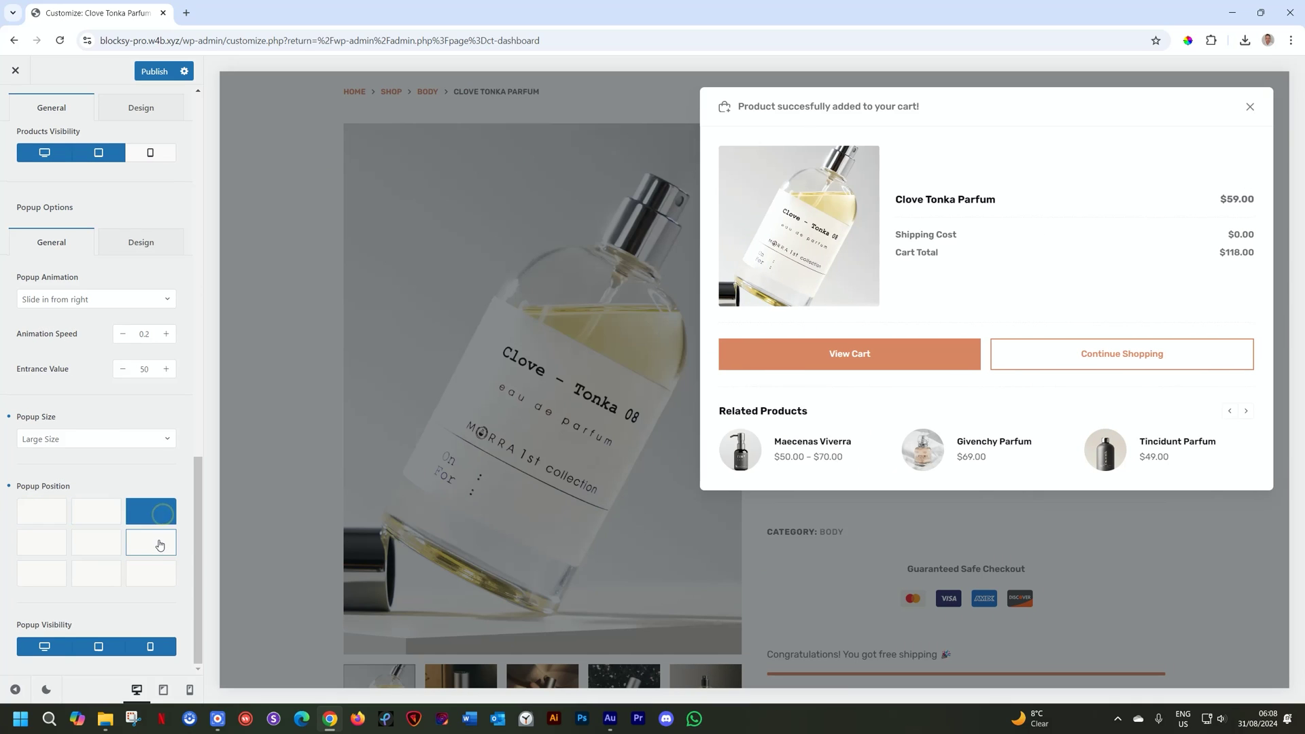
pyautogui.click(160, 548)
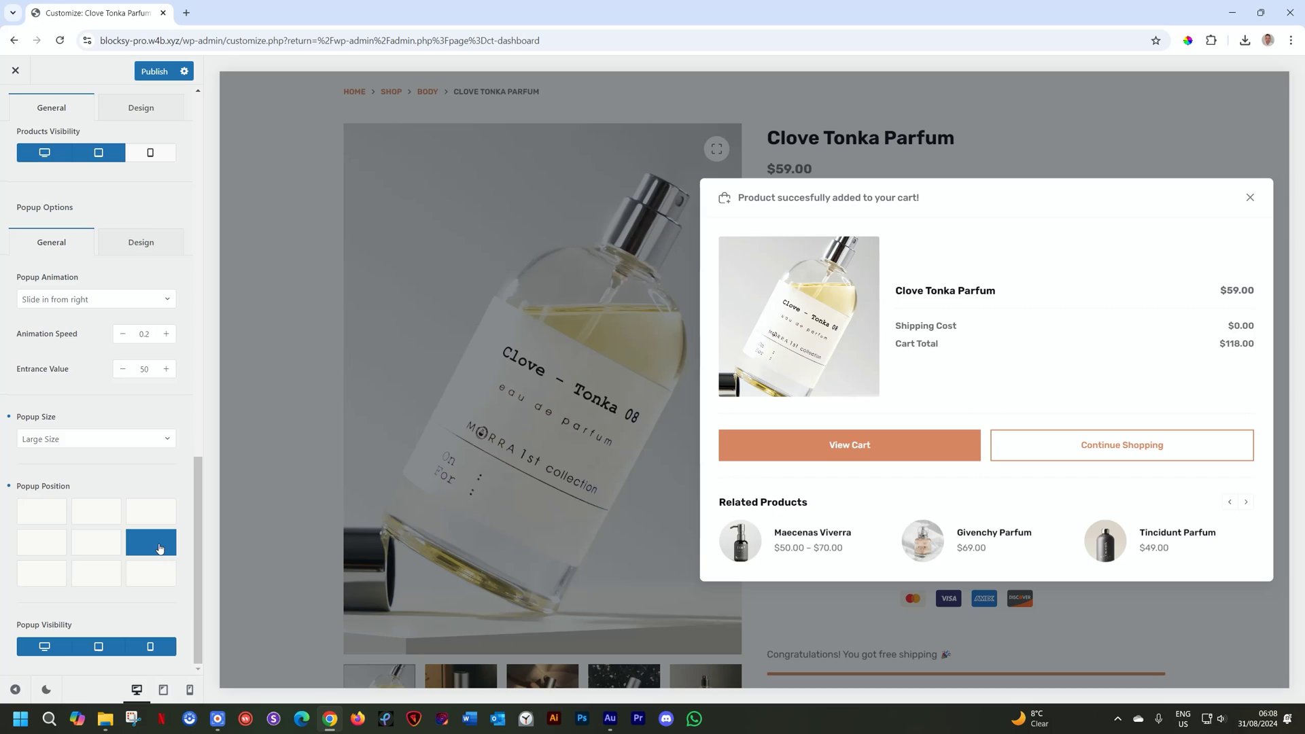
pyautogui.click(96, 543)
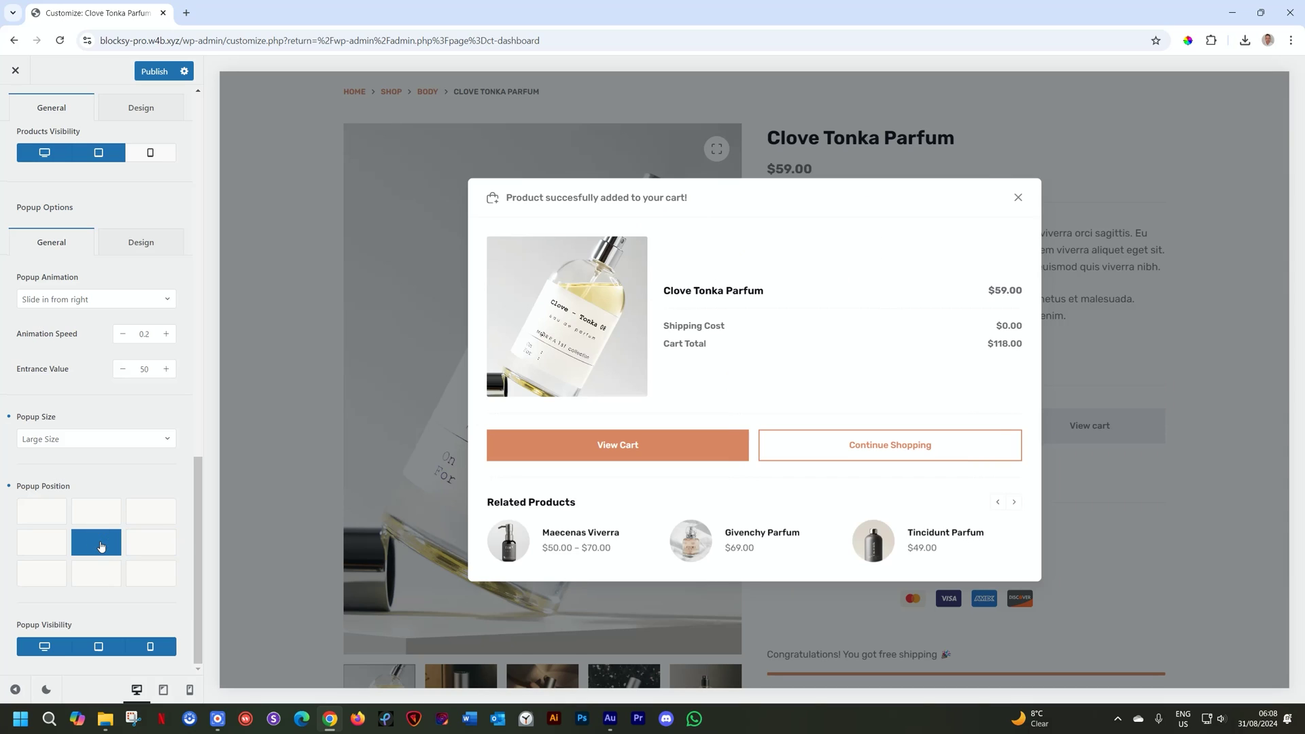
pyautogui.click(146, 573)
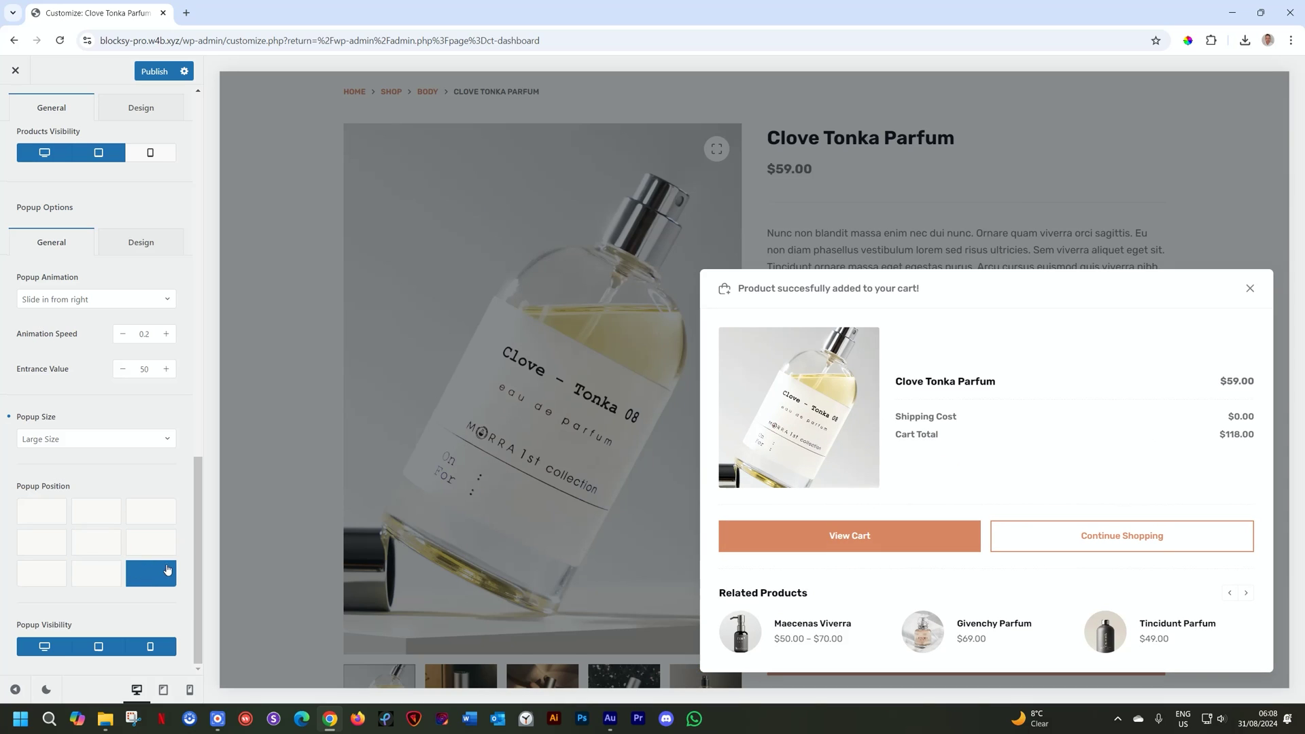
pyautogui.moveTo(196, 556); pyautogui.dragTo(190, 586)
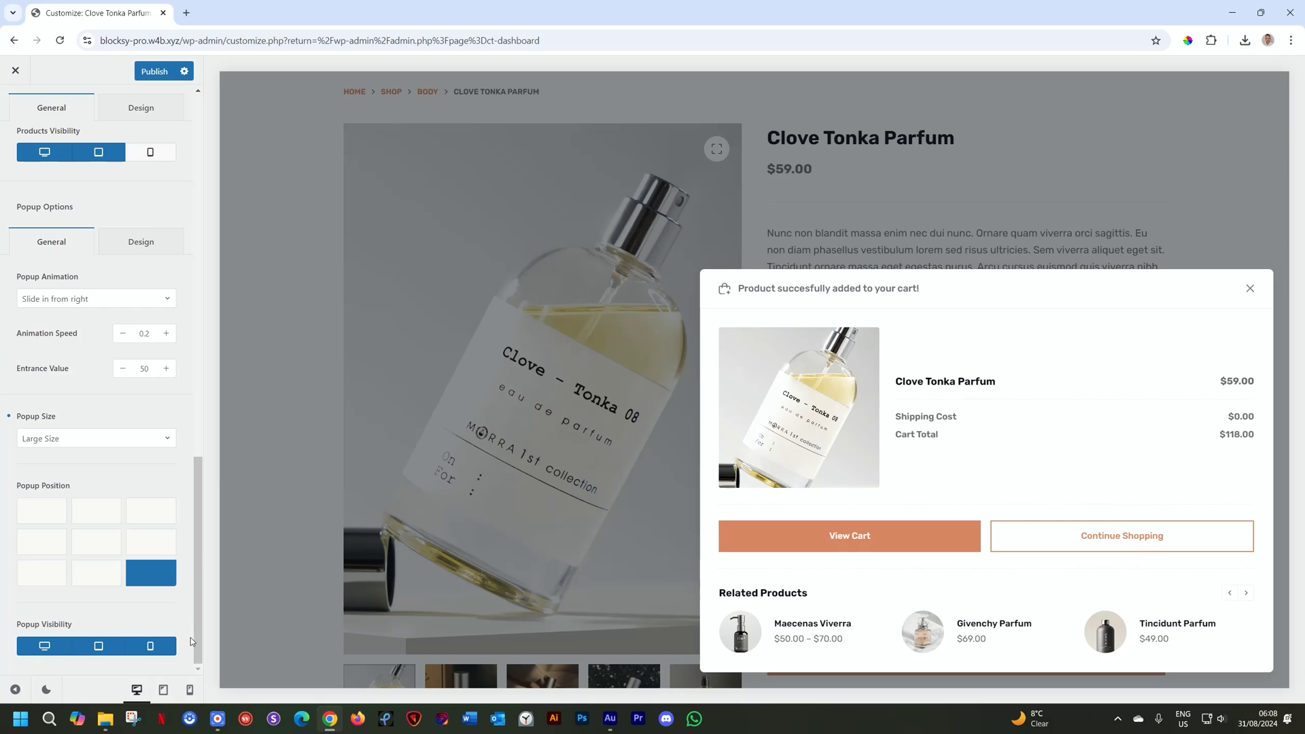
pyautogui.moveTo(197, 632); pyautogui.dragTo(181, 231)
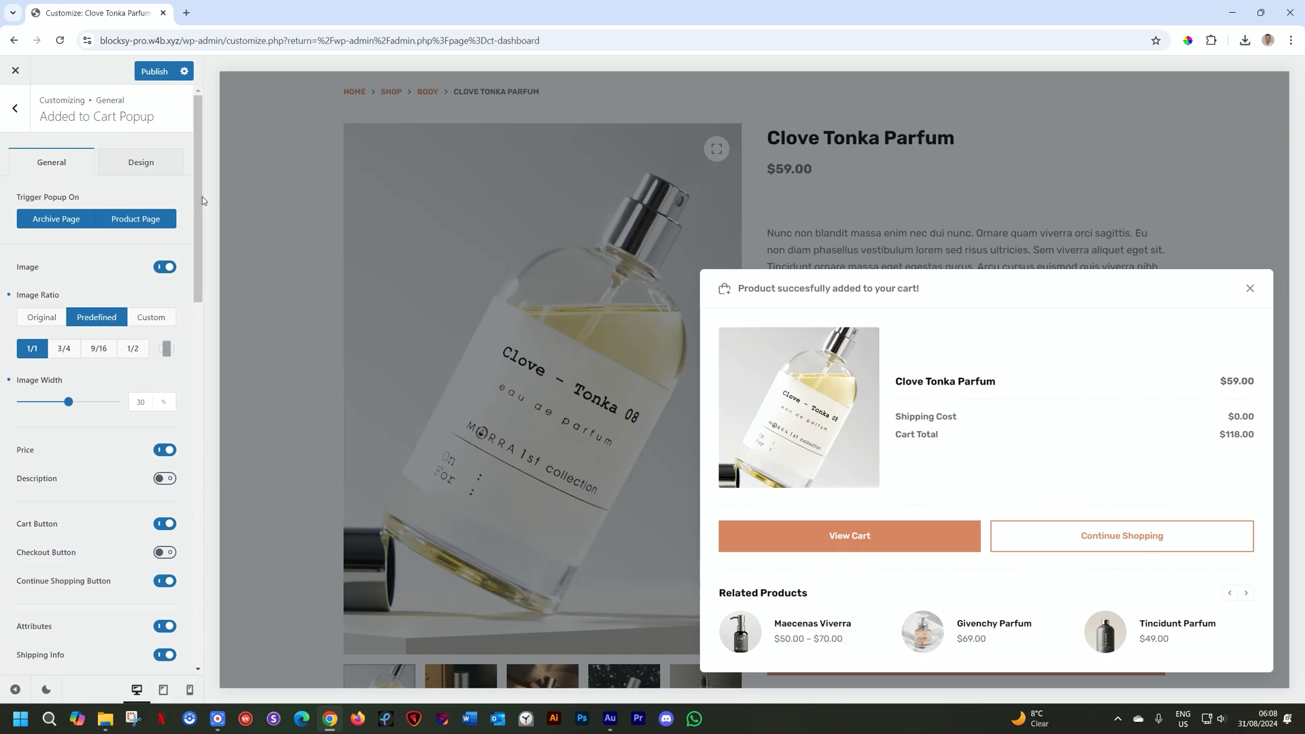
# - Review the Design tab, then publish the popup settings and close the Customizer
pyautogui.click(146, 165)
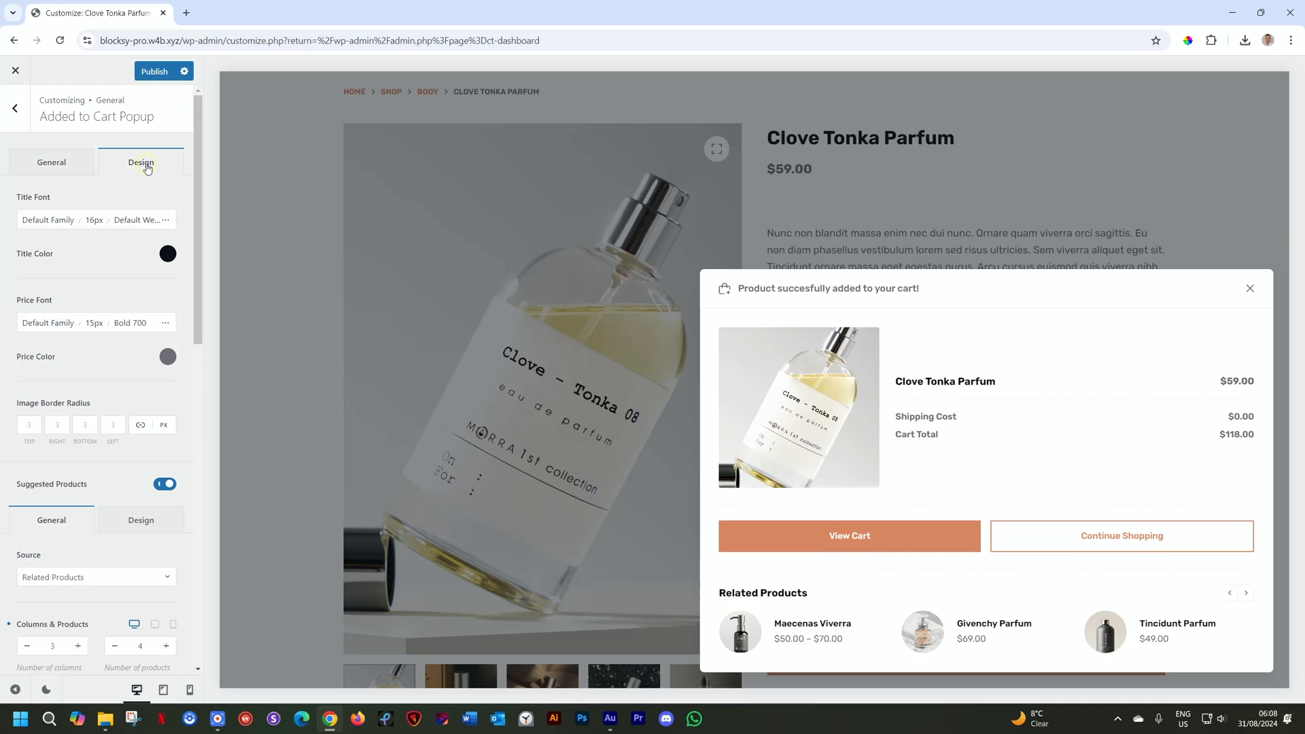
pyautogui.scroll(-4, 142, 316)
pyautogui.scroll(4, 143, 314)
pyautogui.scroll(-3, 85, 612)
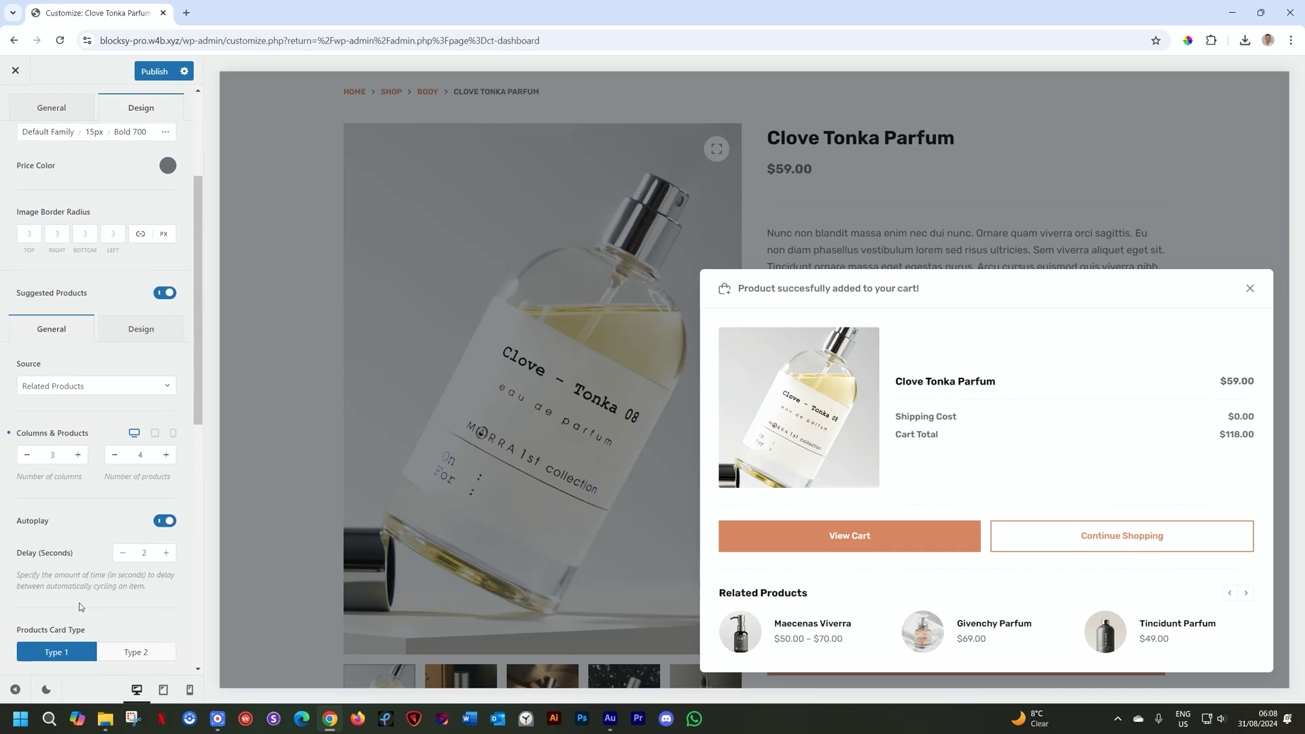
pyautogui.scroll(3, 81, 598)
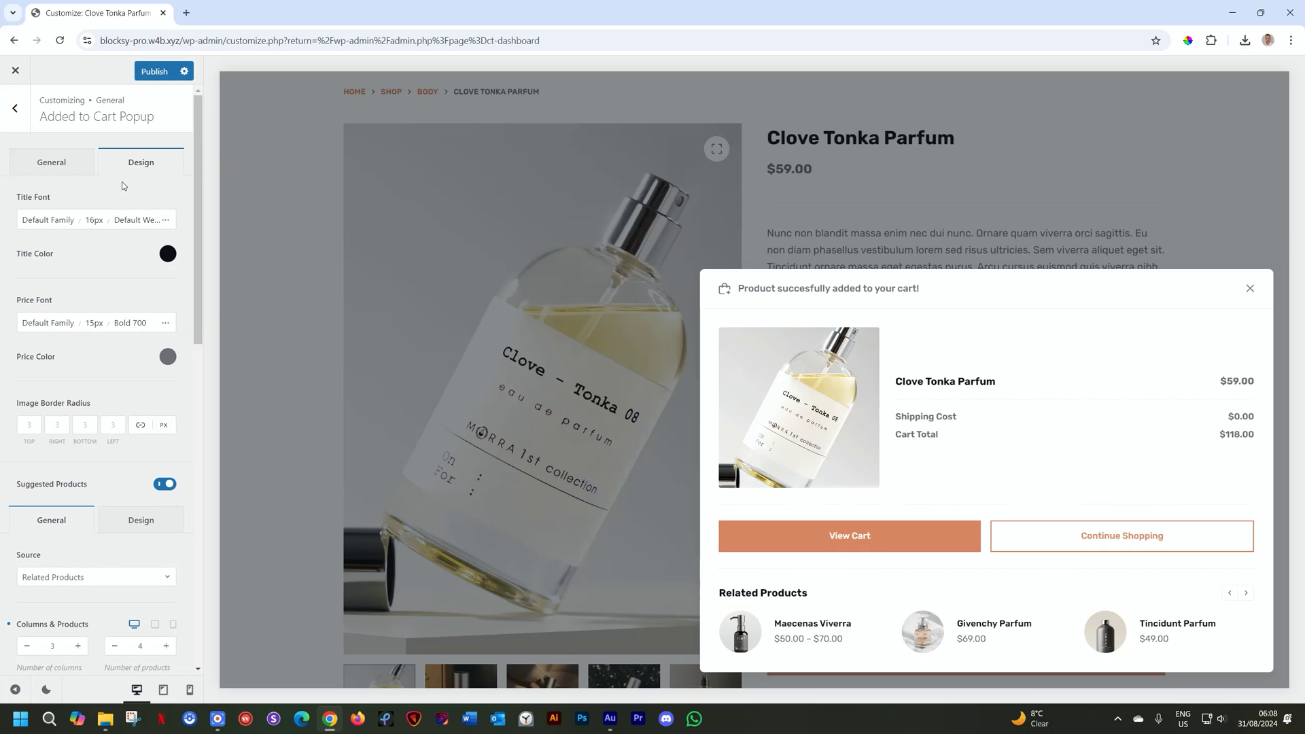
pyautogui.click(66, 163)
pyautogui.click(153, 72)
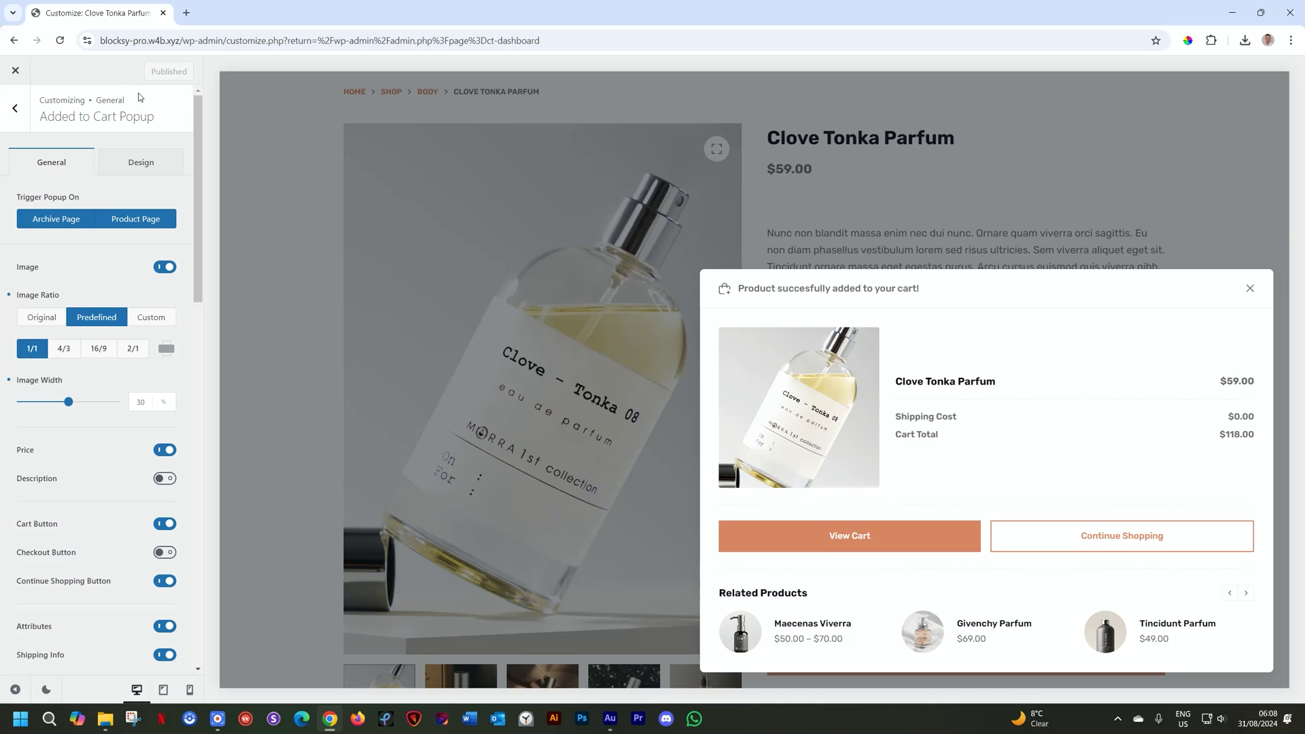
pyautogui.click(16, 72)
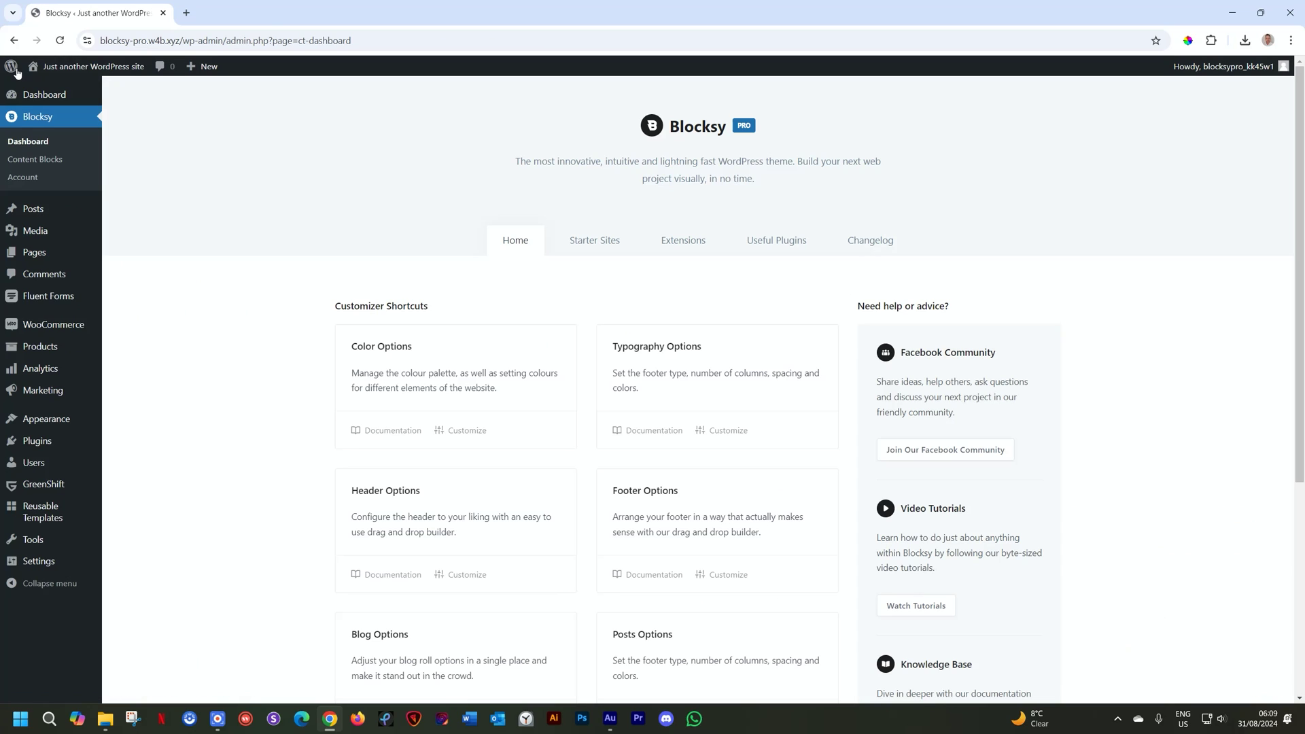
# - Visit the live storefront via the site name in the admin bar
pyautogui.click(75, 71)
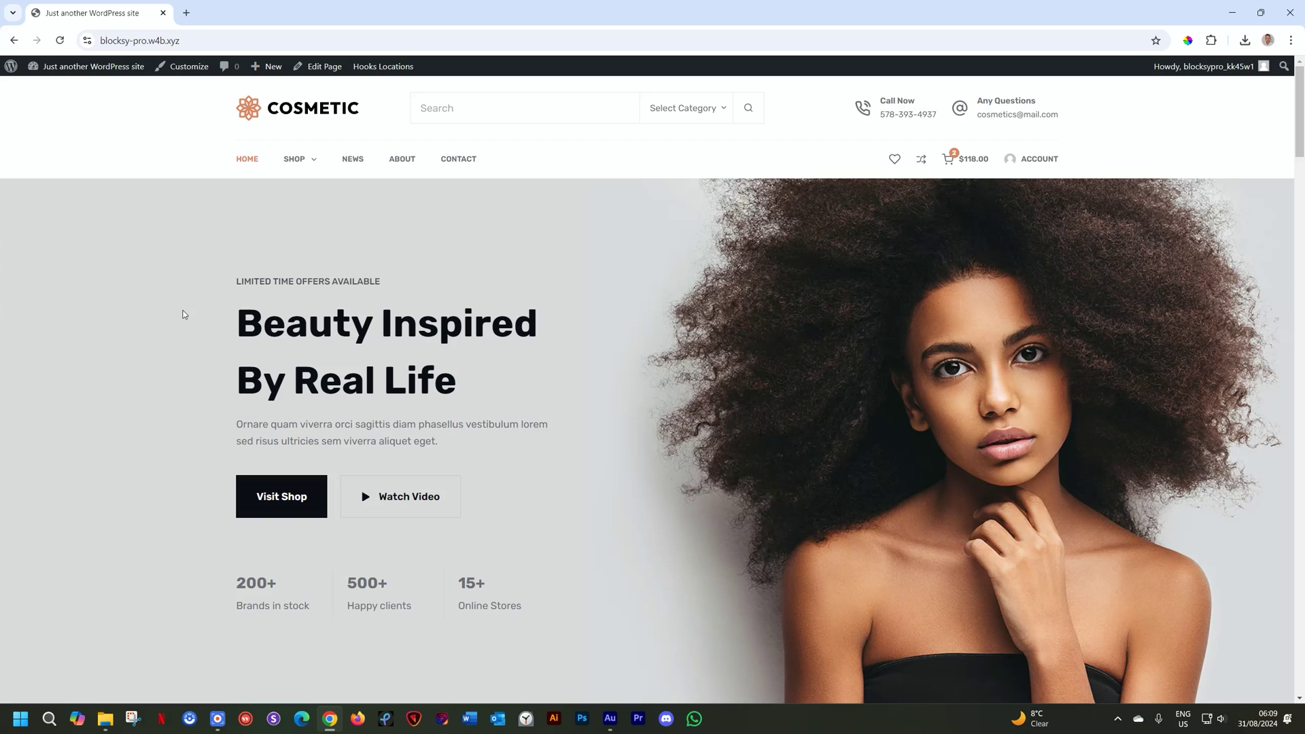
# - Filter the shop by the Legs category and open the Fringilla Cream product page
pyautogui.click(305, 160)
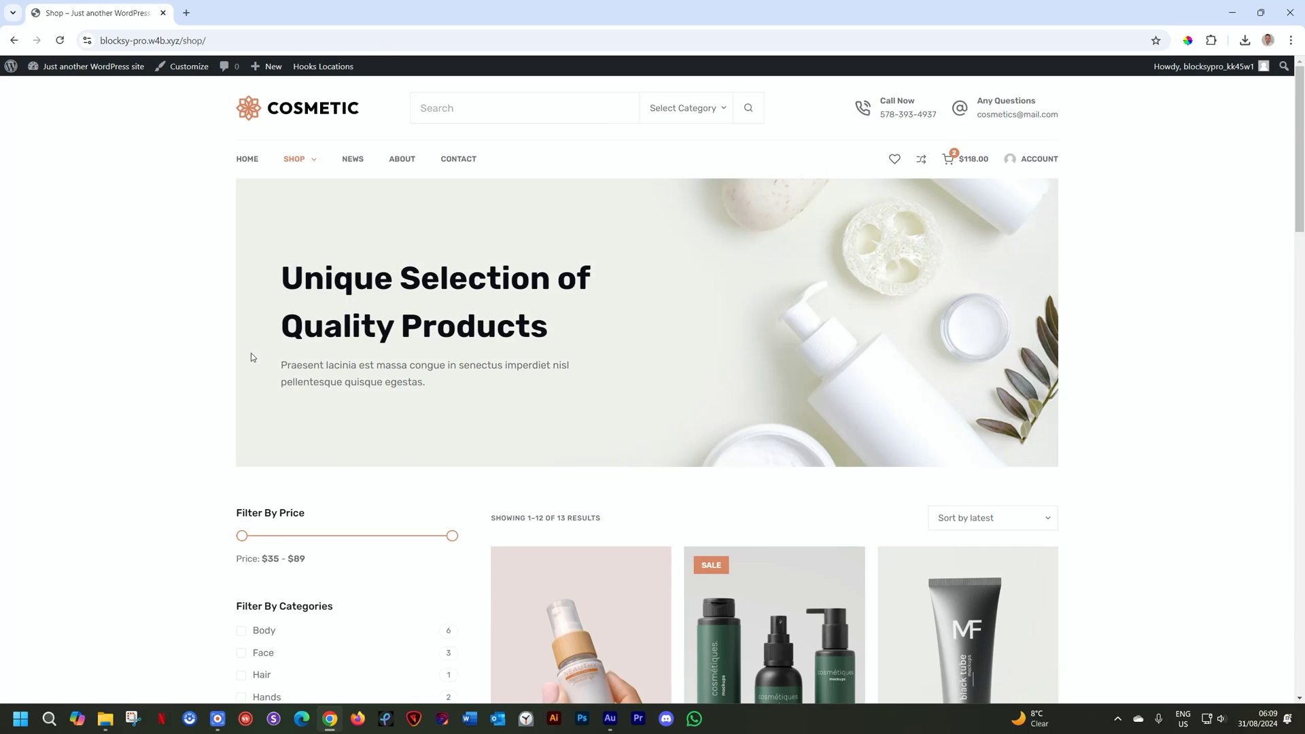
pyautogui.scroll(-4, 252, 357)
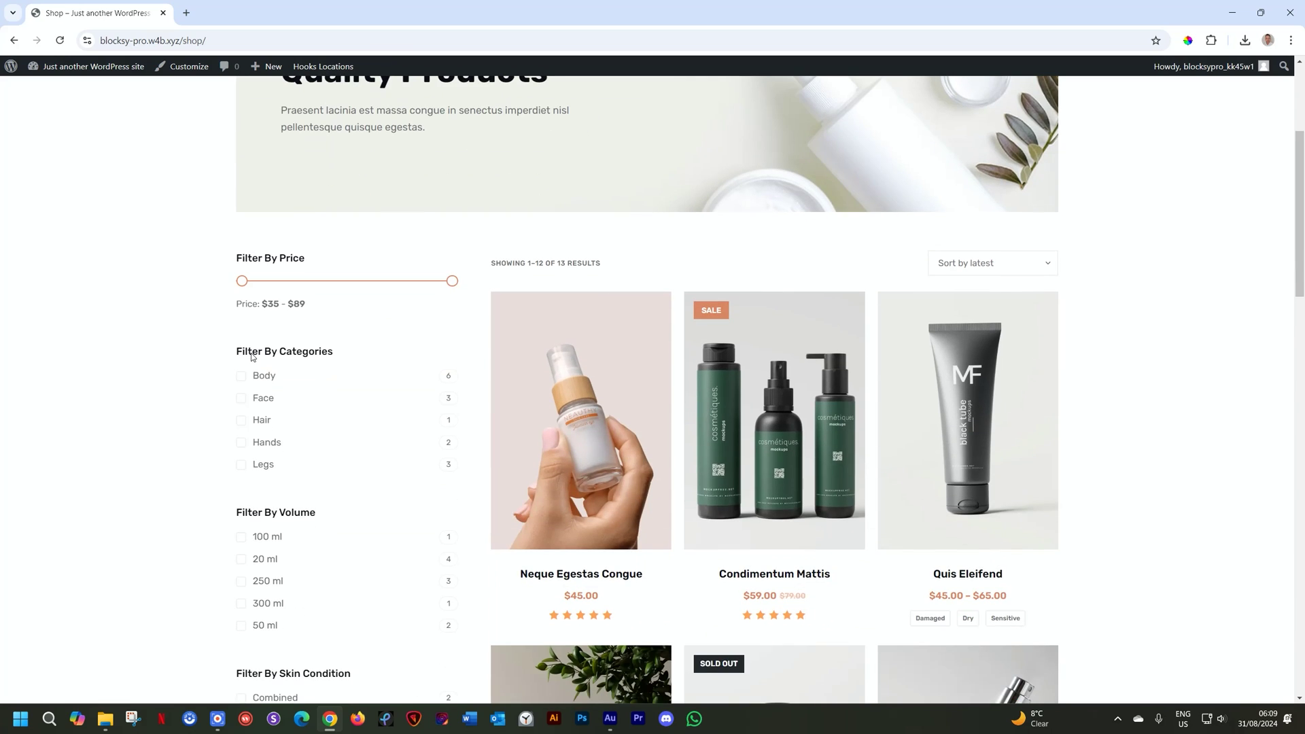
pyautogui.click(263, 468)
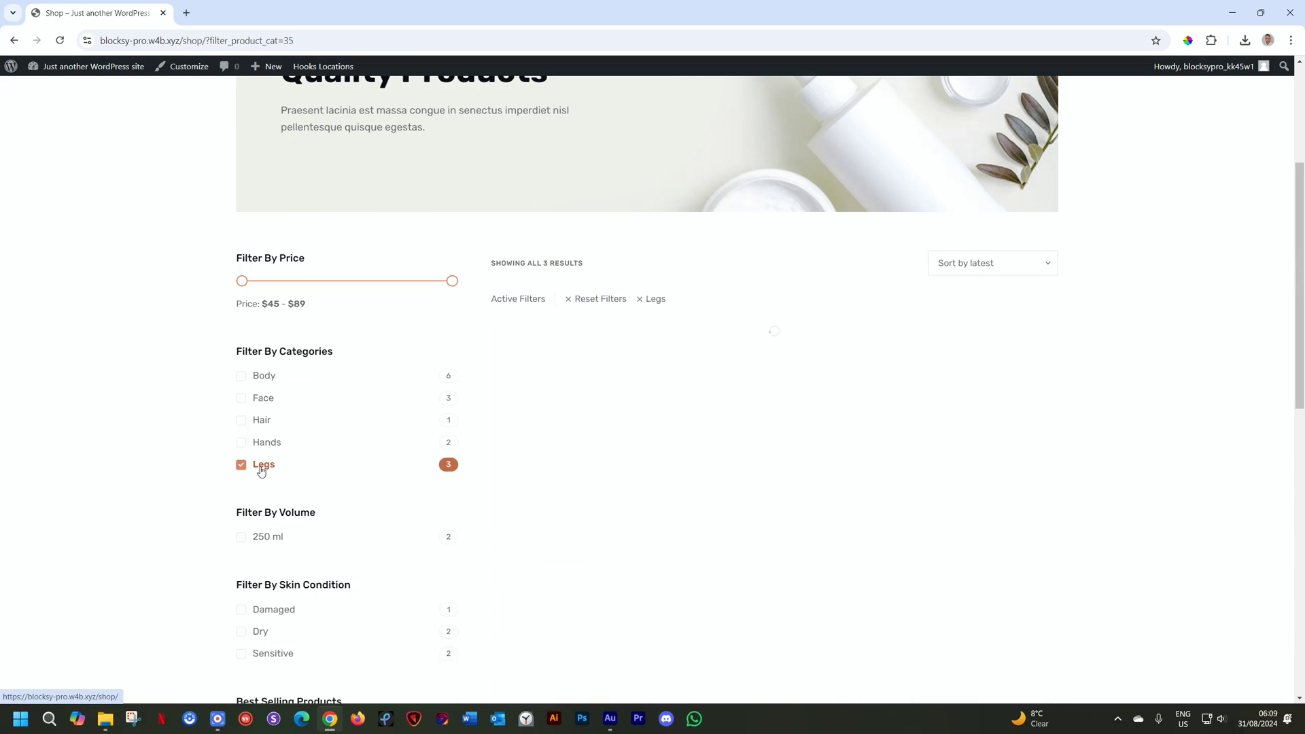
pyautogui.click(973, 461)
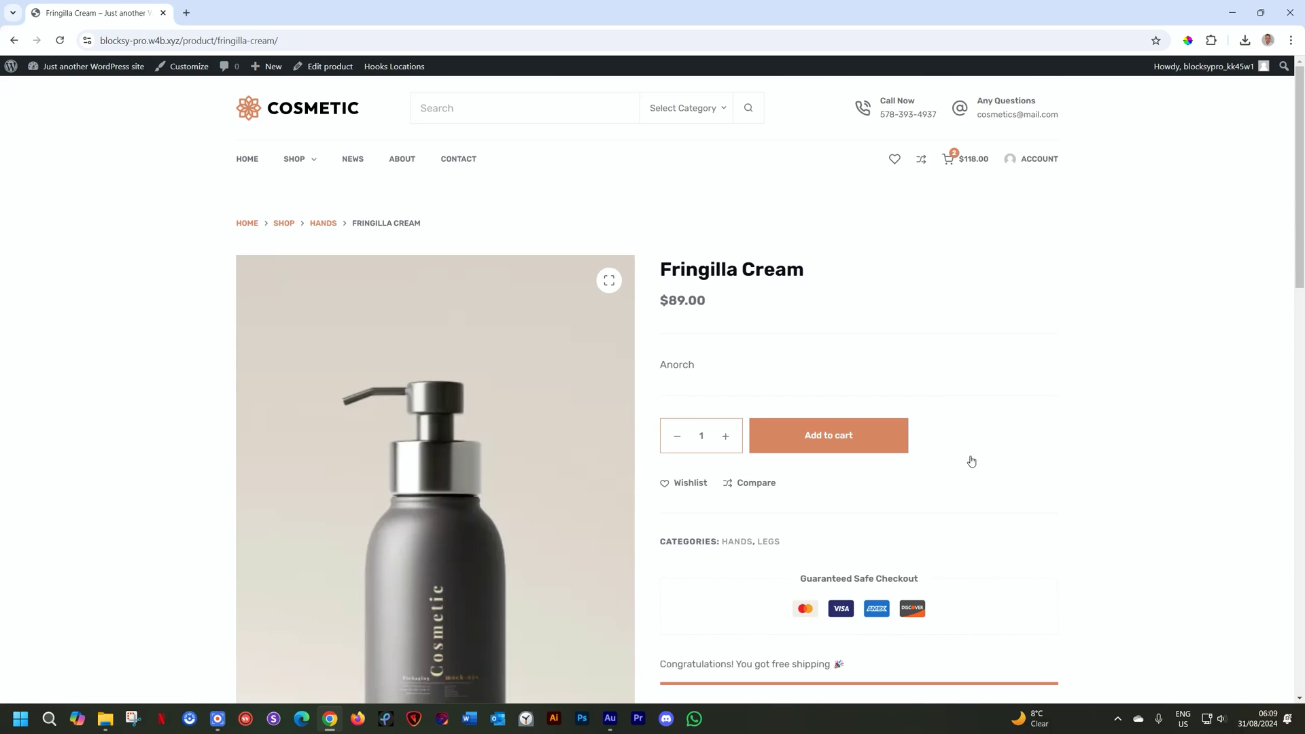
pyautogui.scroll(-2, 972, 462)
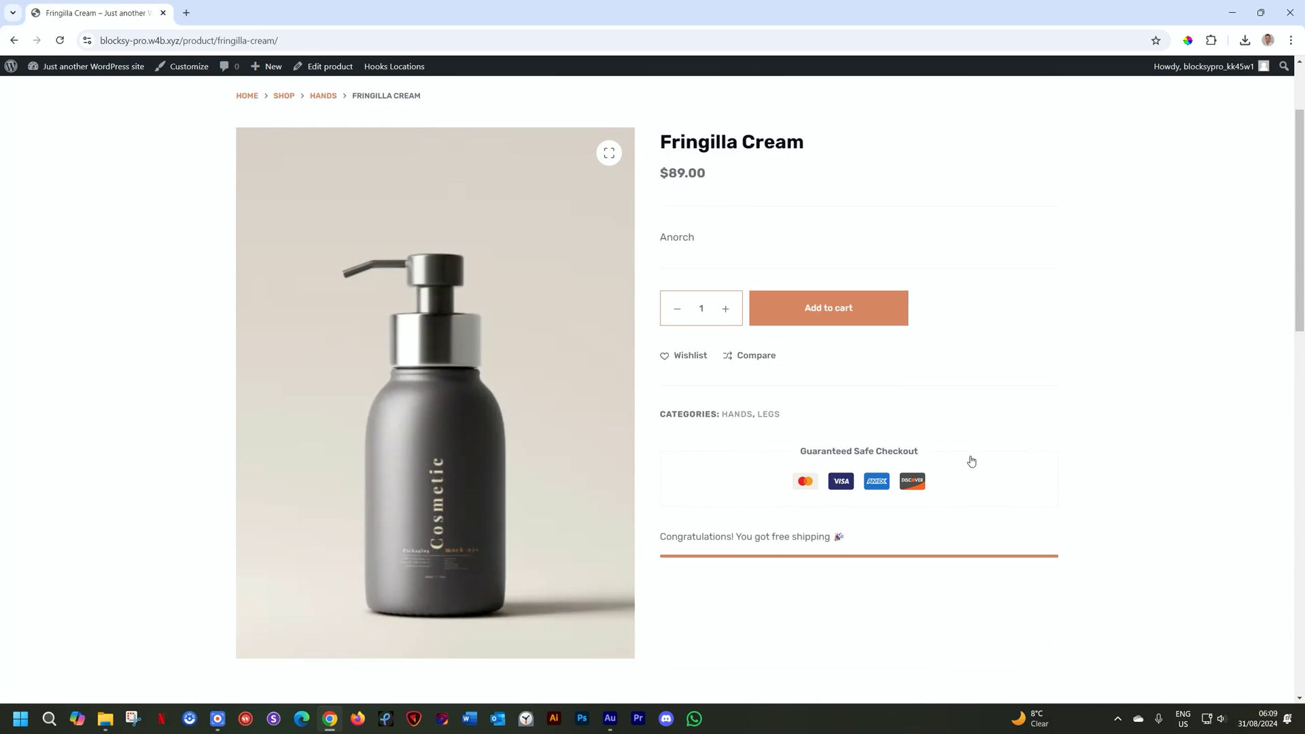
# - Add 5 Fringilla Cream to the cart, then close the popup with Continue Shopping
pyautogui.click(726, 310)
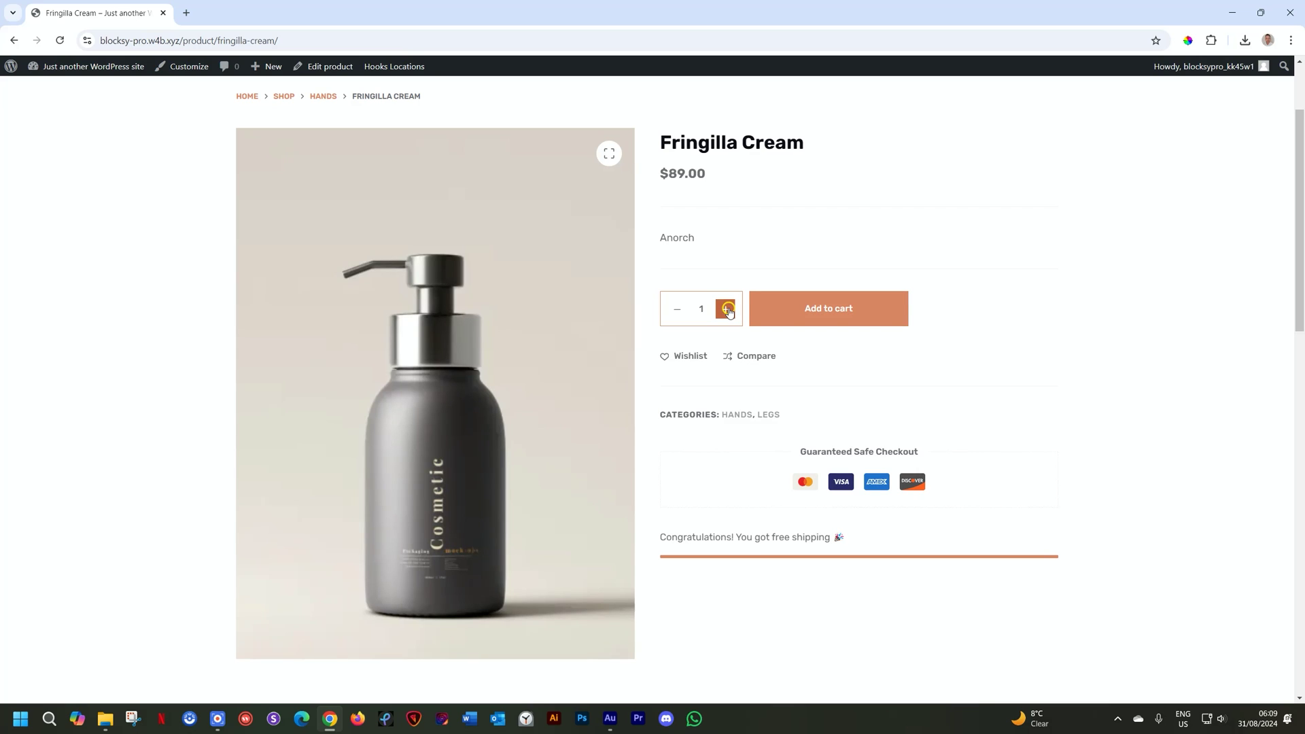
pyautogui.click(726, 310)
pyautogui.click(726, 311)
pyautogui.click(727, 310)
pyautogui.click(819, 314)
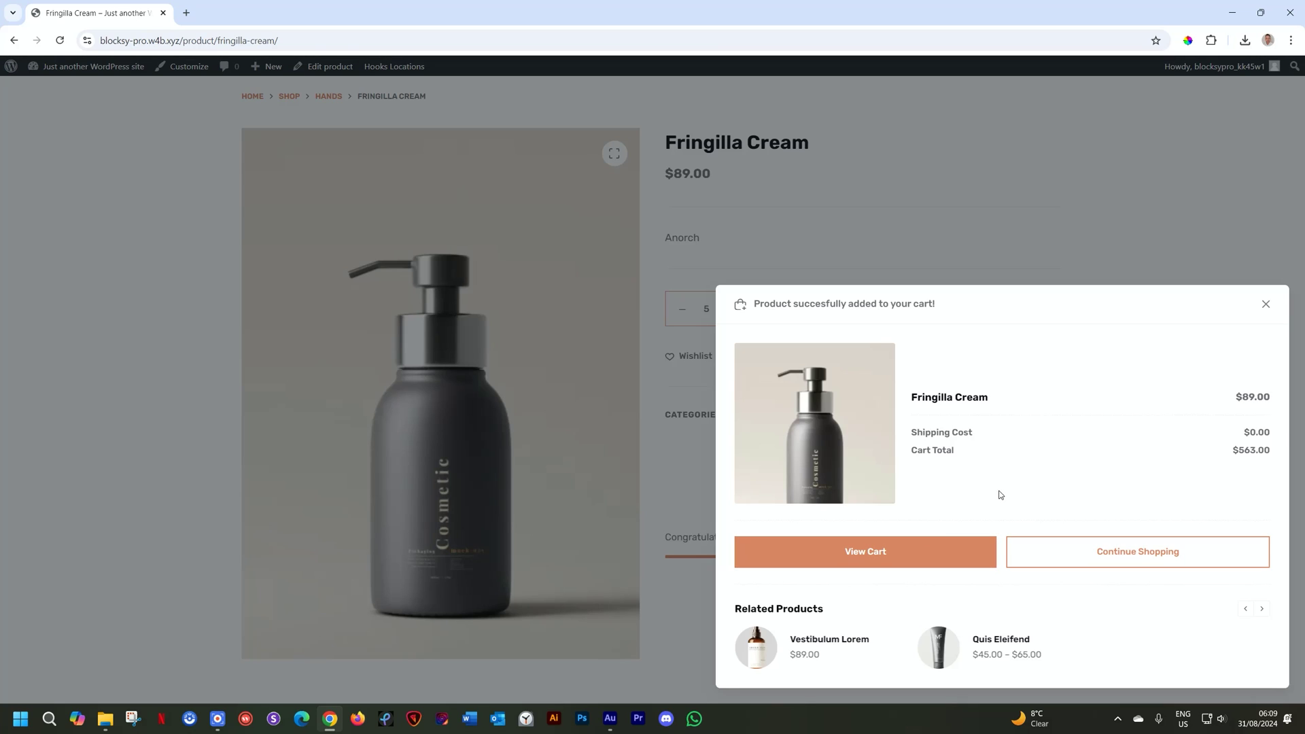
pyautogui.click(1142, 557)
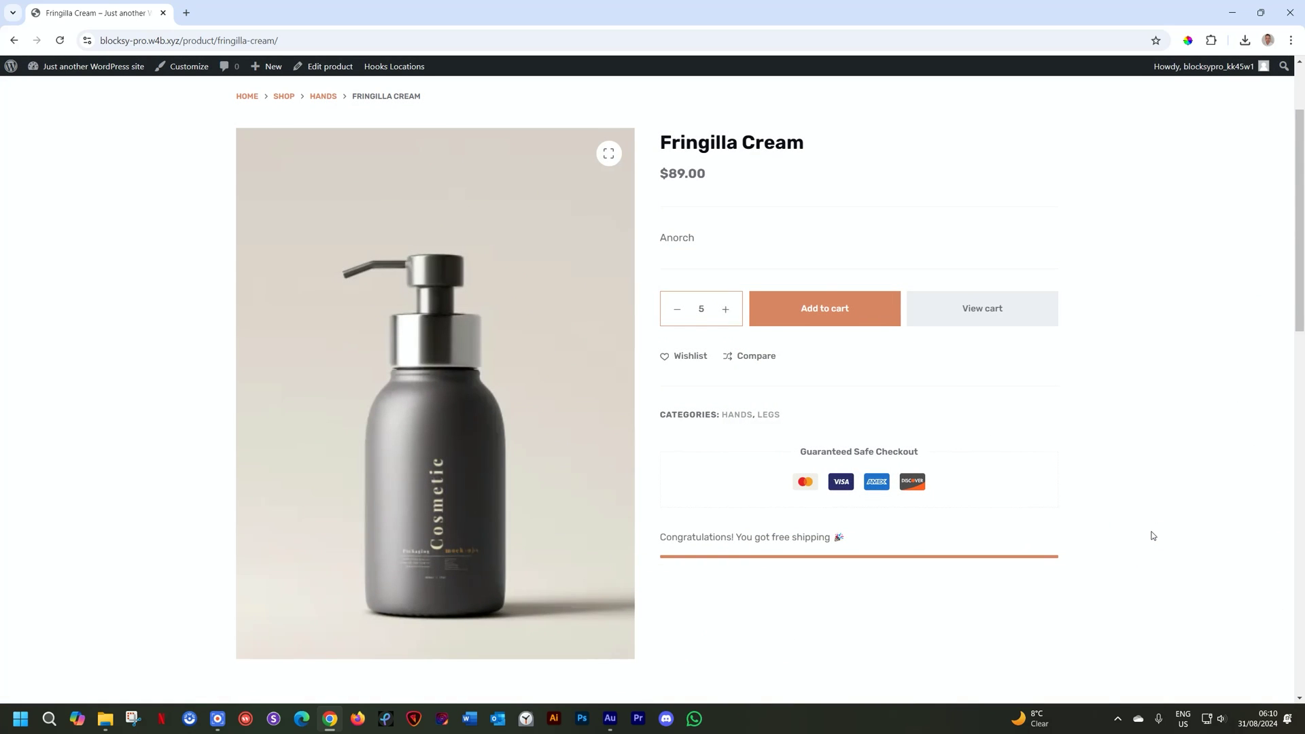
# - From the Hands category, add Quis Eleifend in Dry and view the $698.00 cart
pyautogui.click(731, 417)
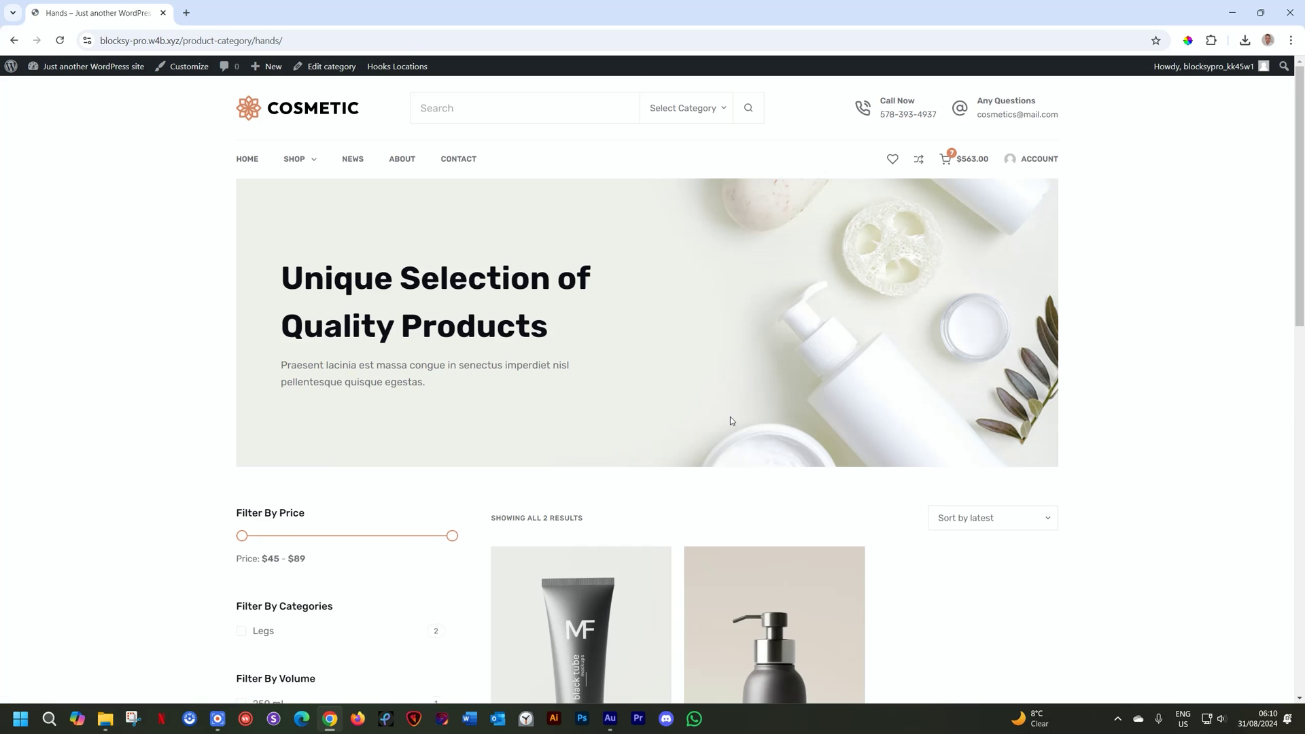
pyautogui.scroll(-3, 730, 417)
pyautogui.scroll(-1, 731, 421)
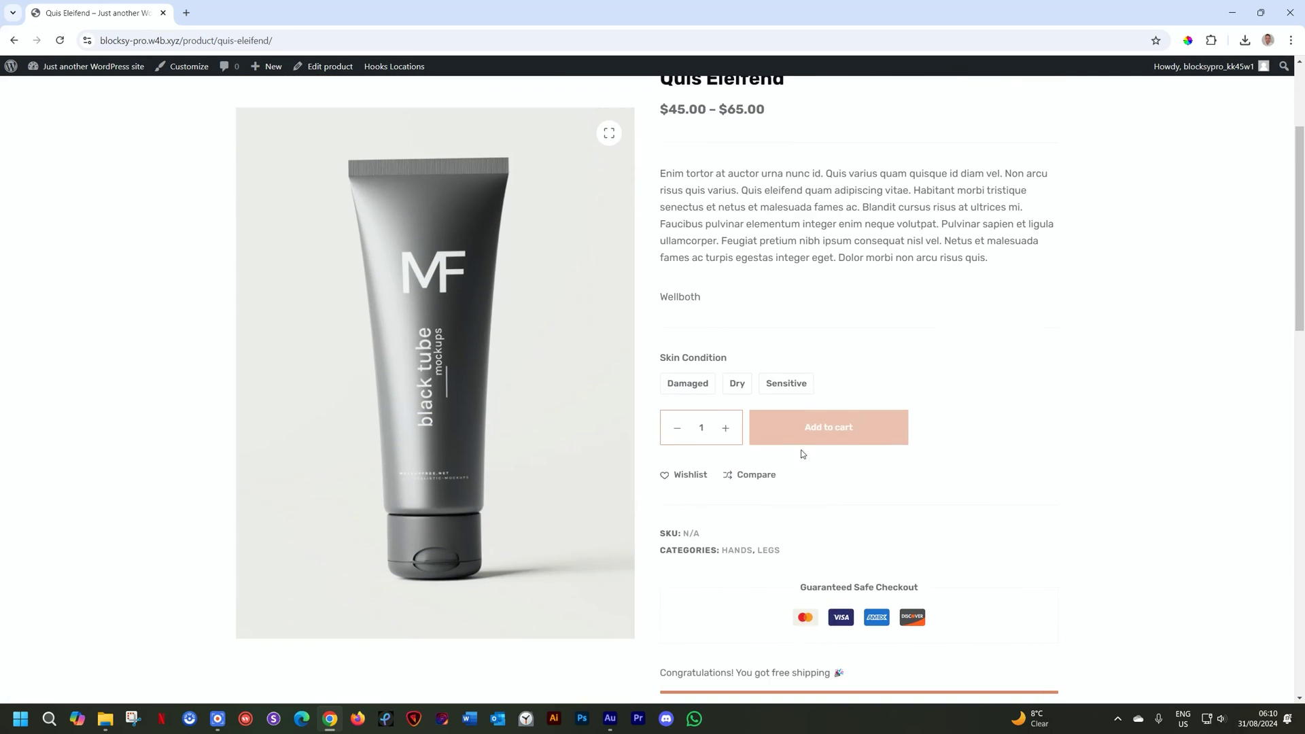
pyautogui.click(743, 391)
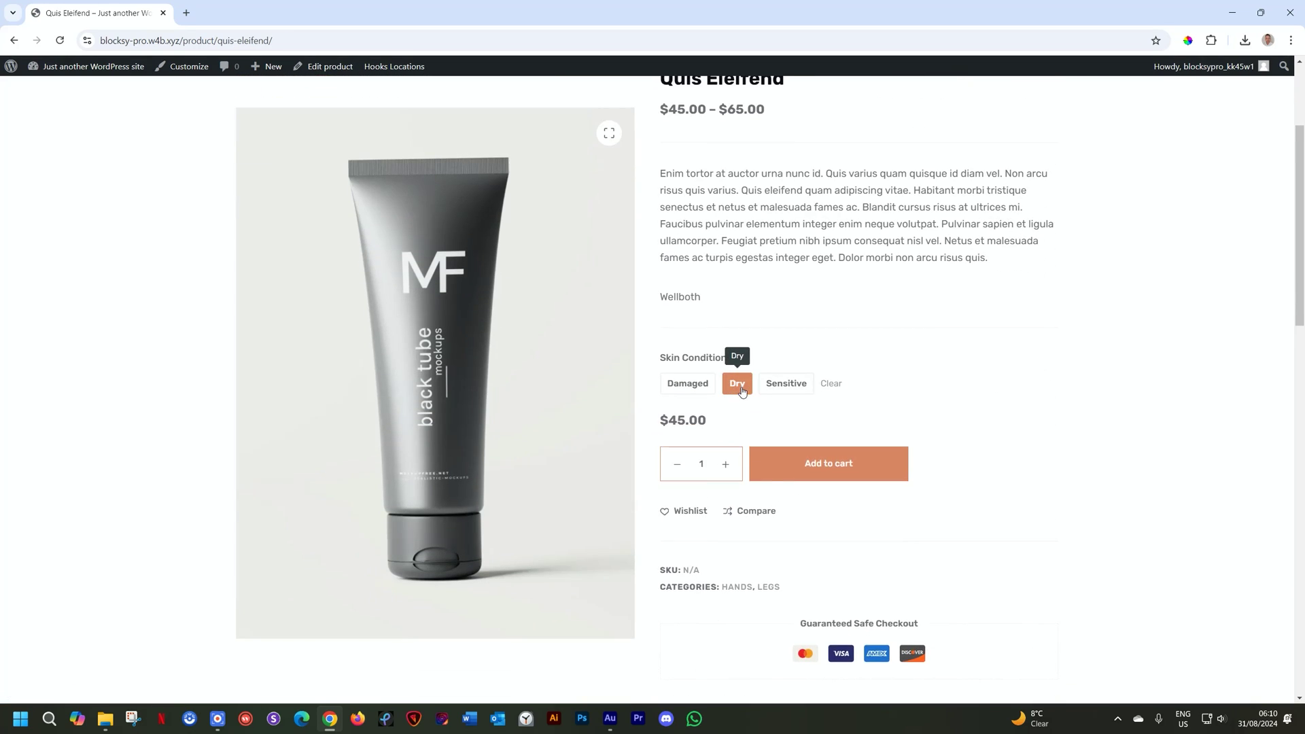
pyautogui.click(794, 476)
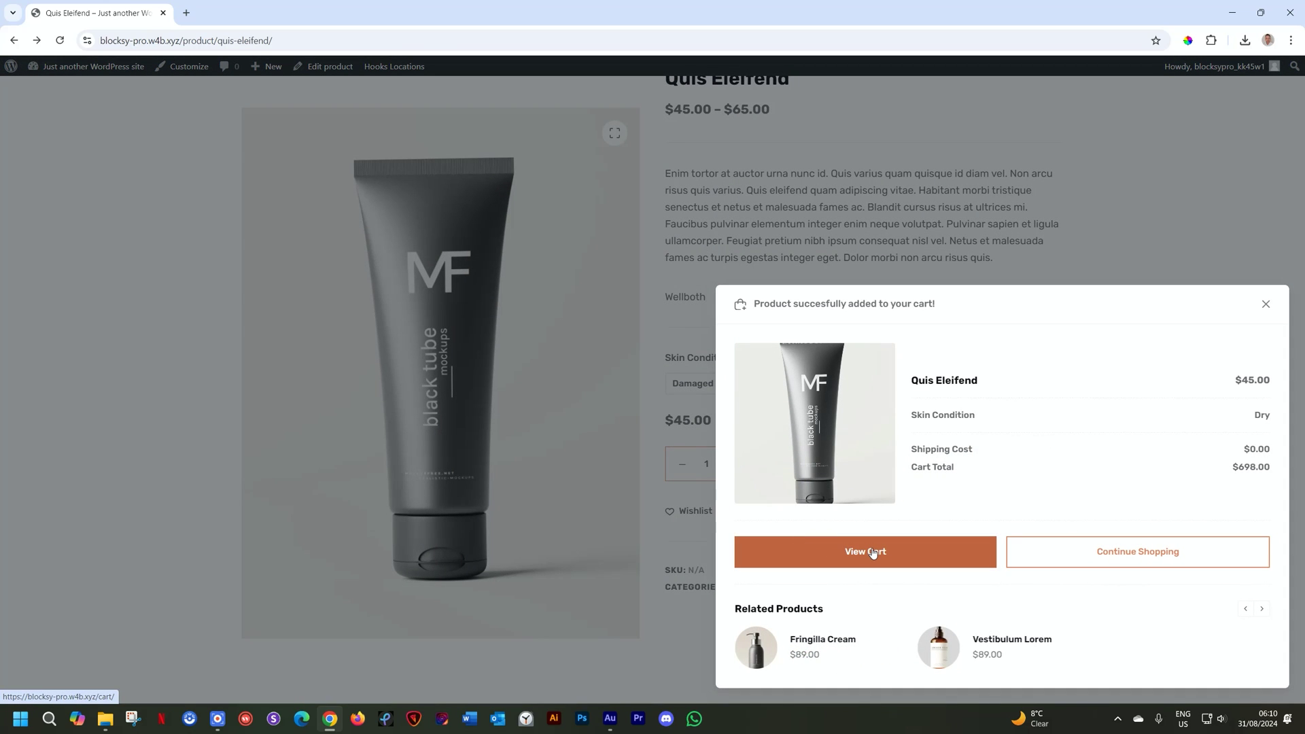
pyautogui.click(874, 553)
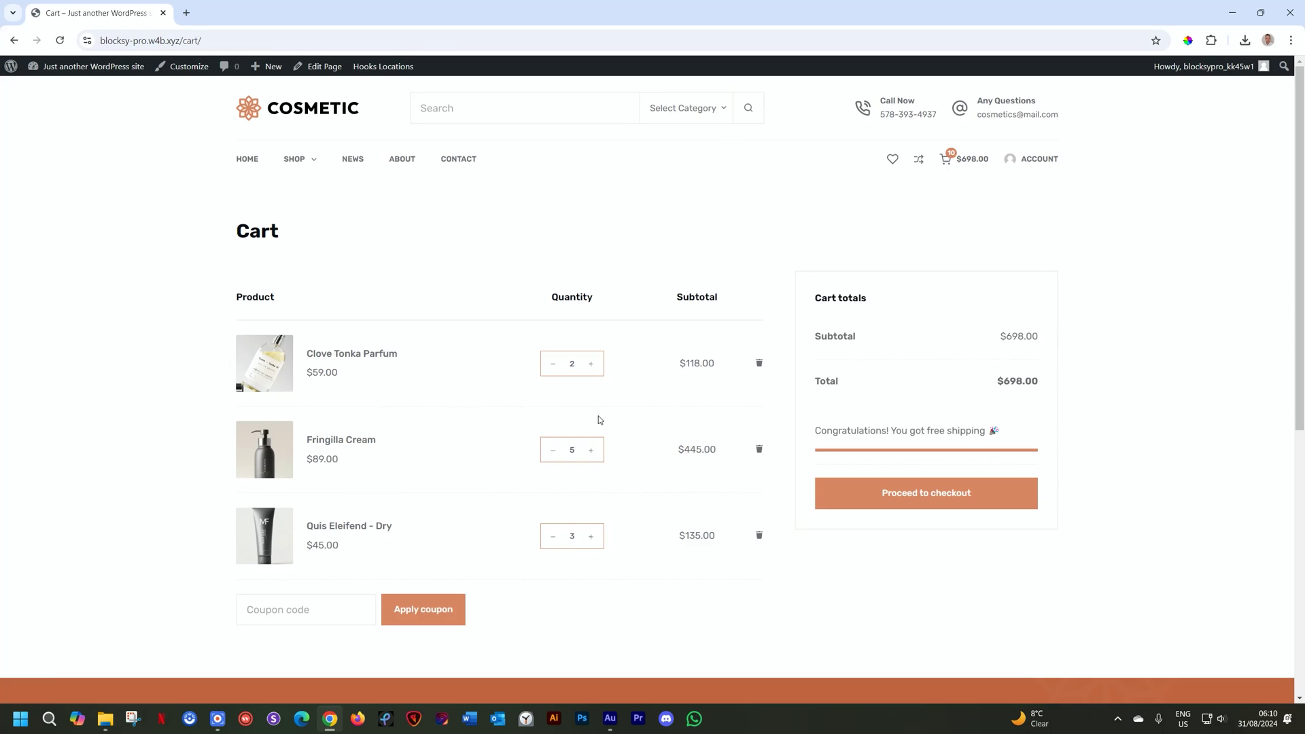